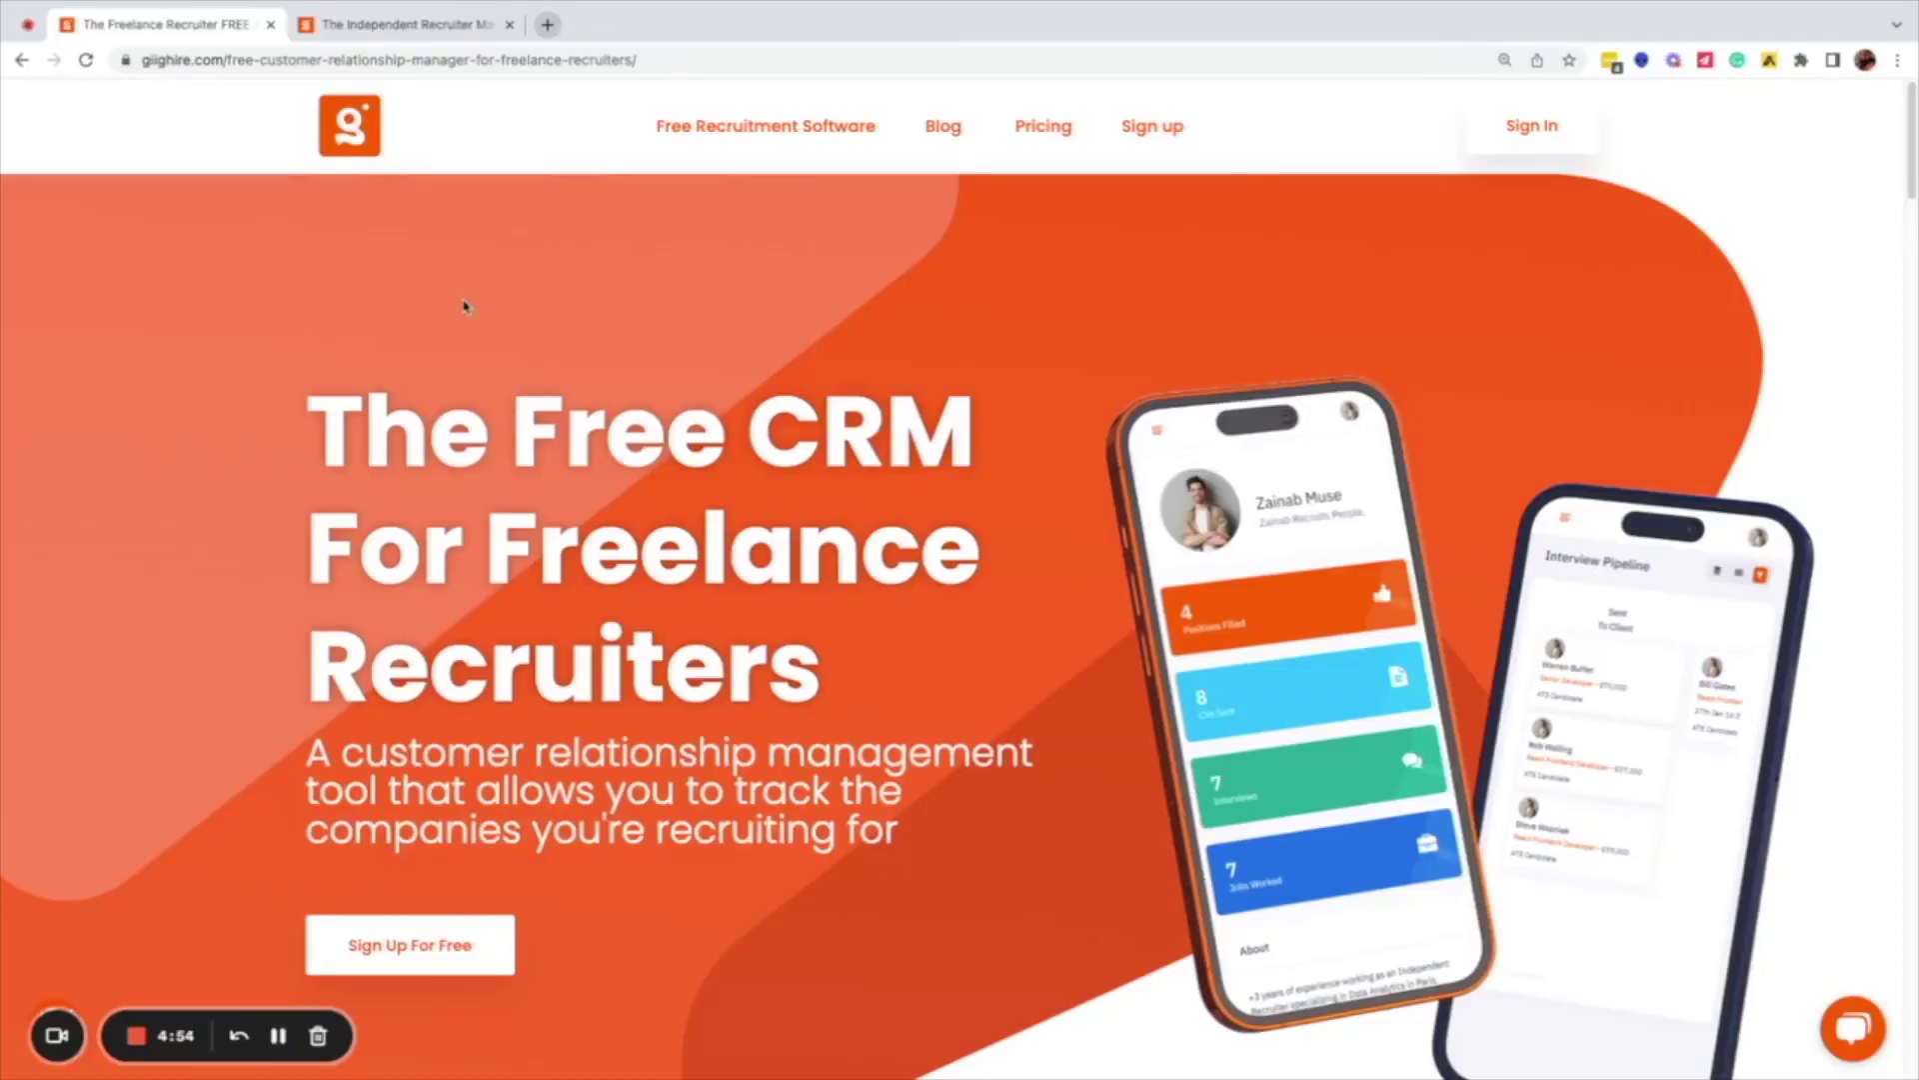
pyautogui.click(150, 62)
pyautogui.moveTo(185, 65); pyautogui.dragTo(220, 63)
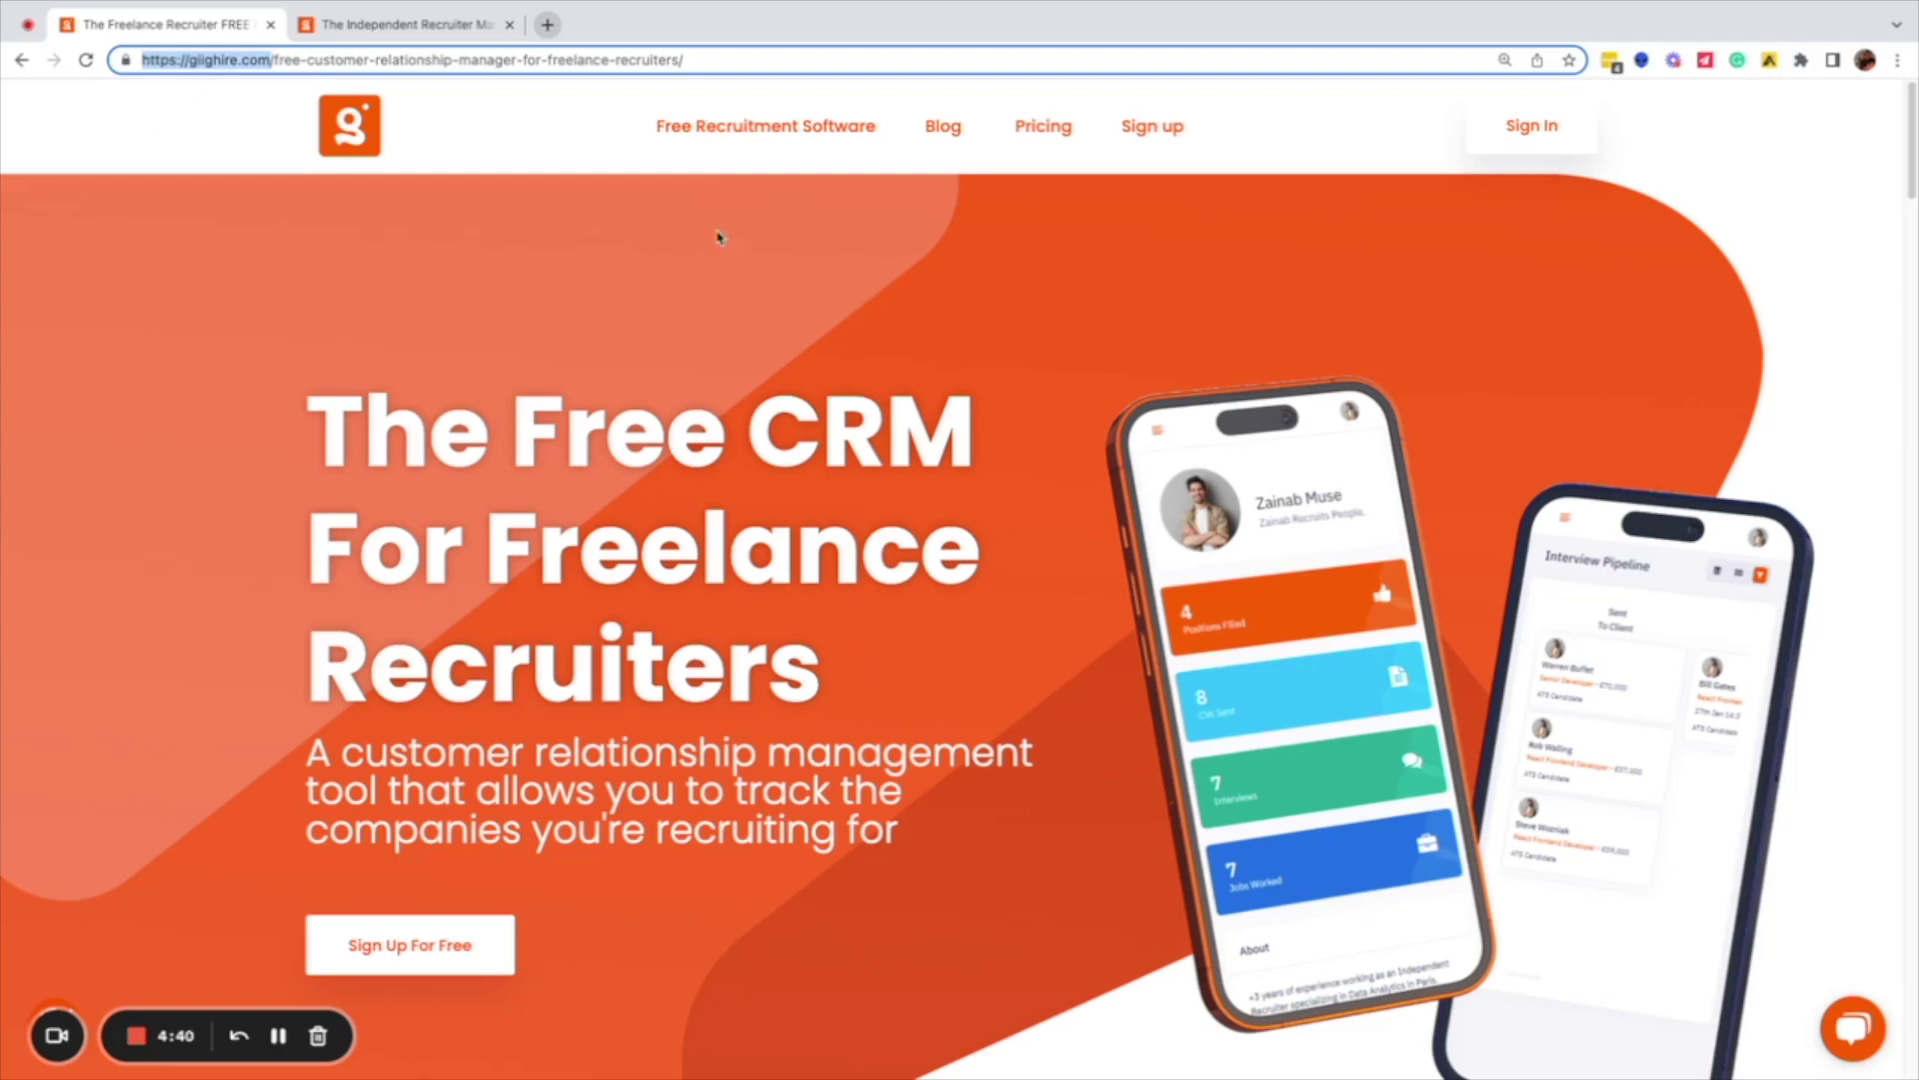
pyautogui.click(847, 310)
pyautogui.moveTo(815, 155)
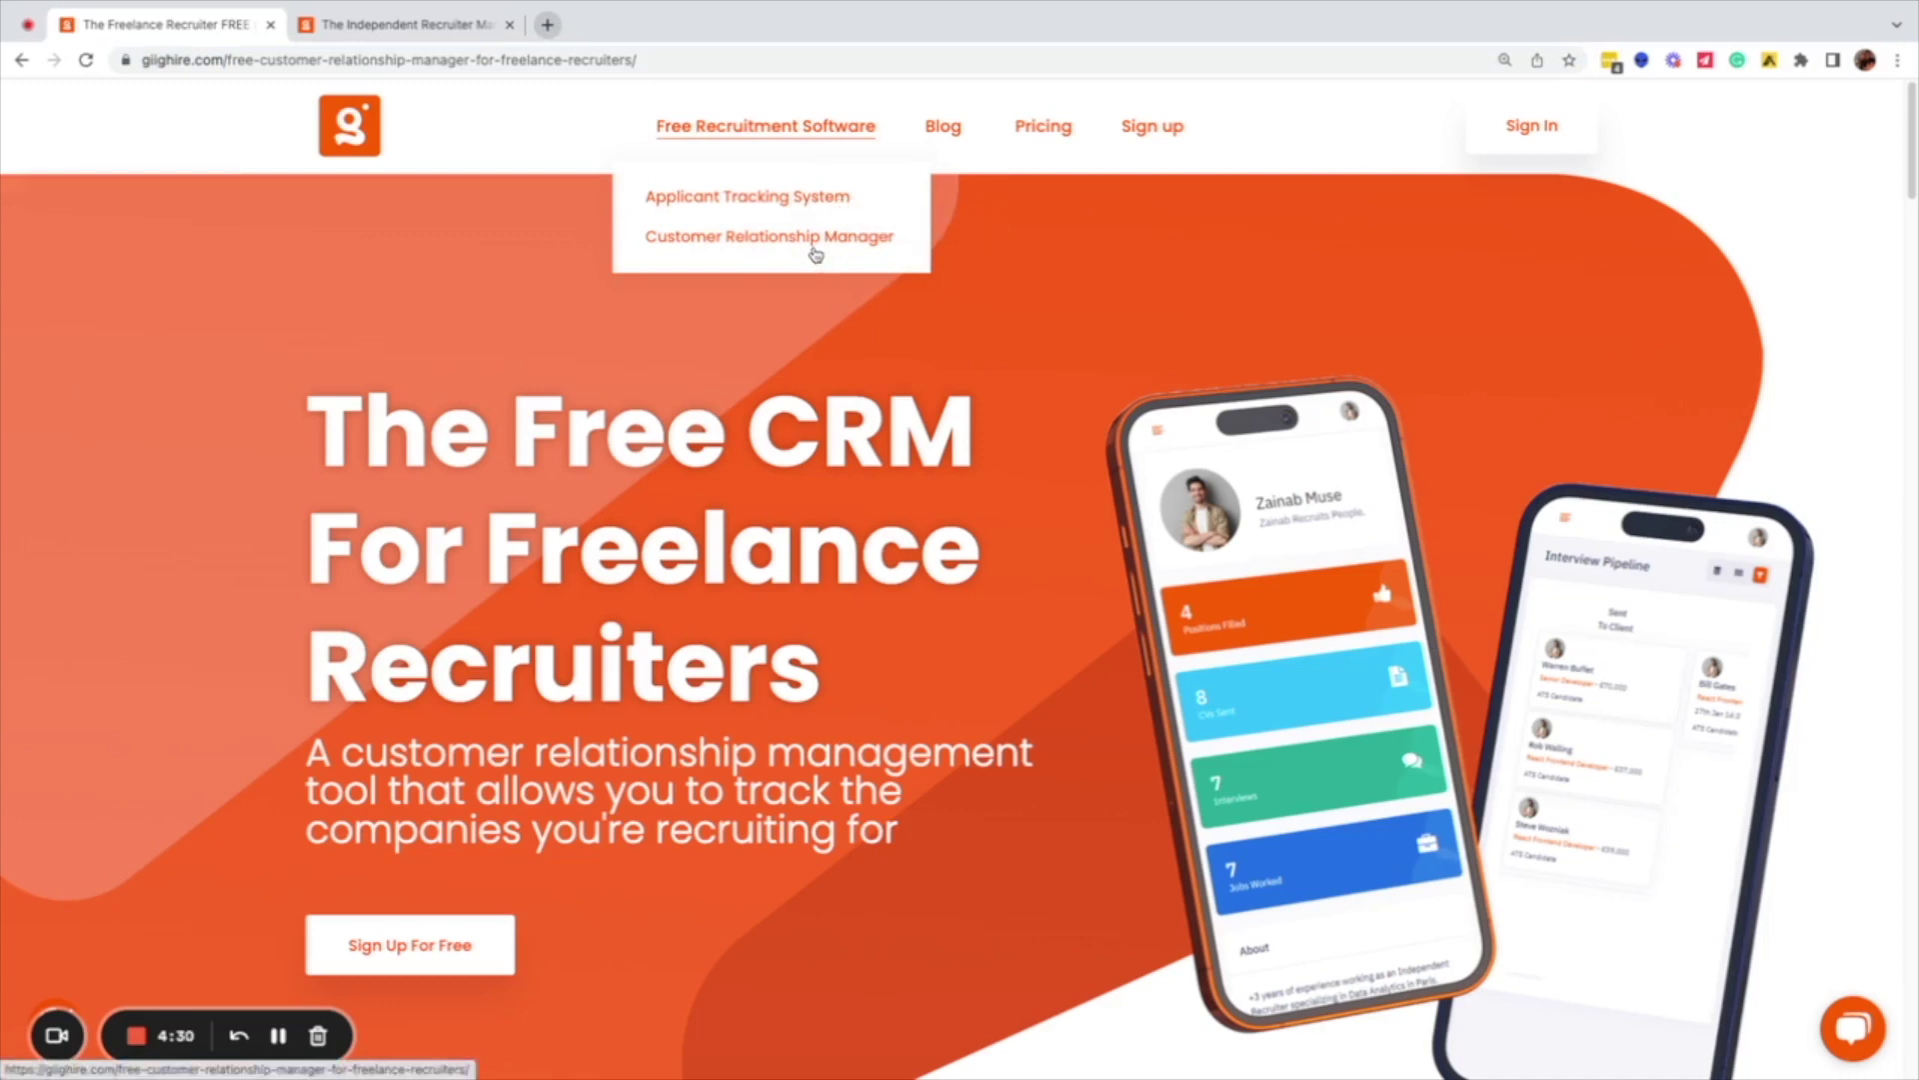
pyautogui.click(793, 199)
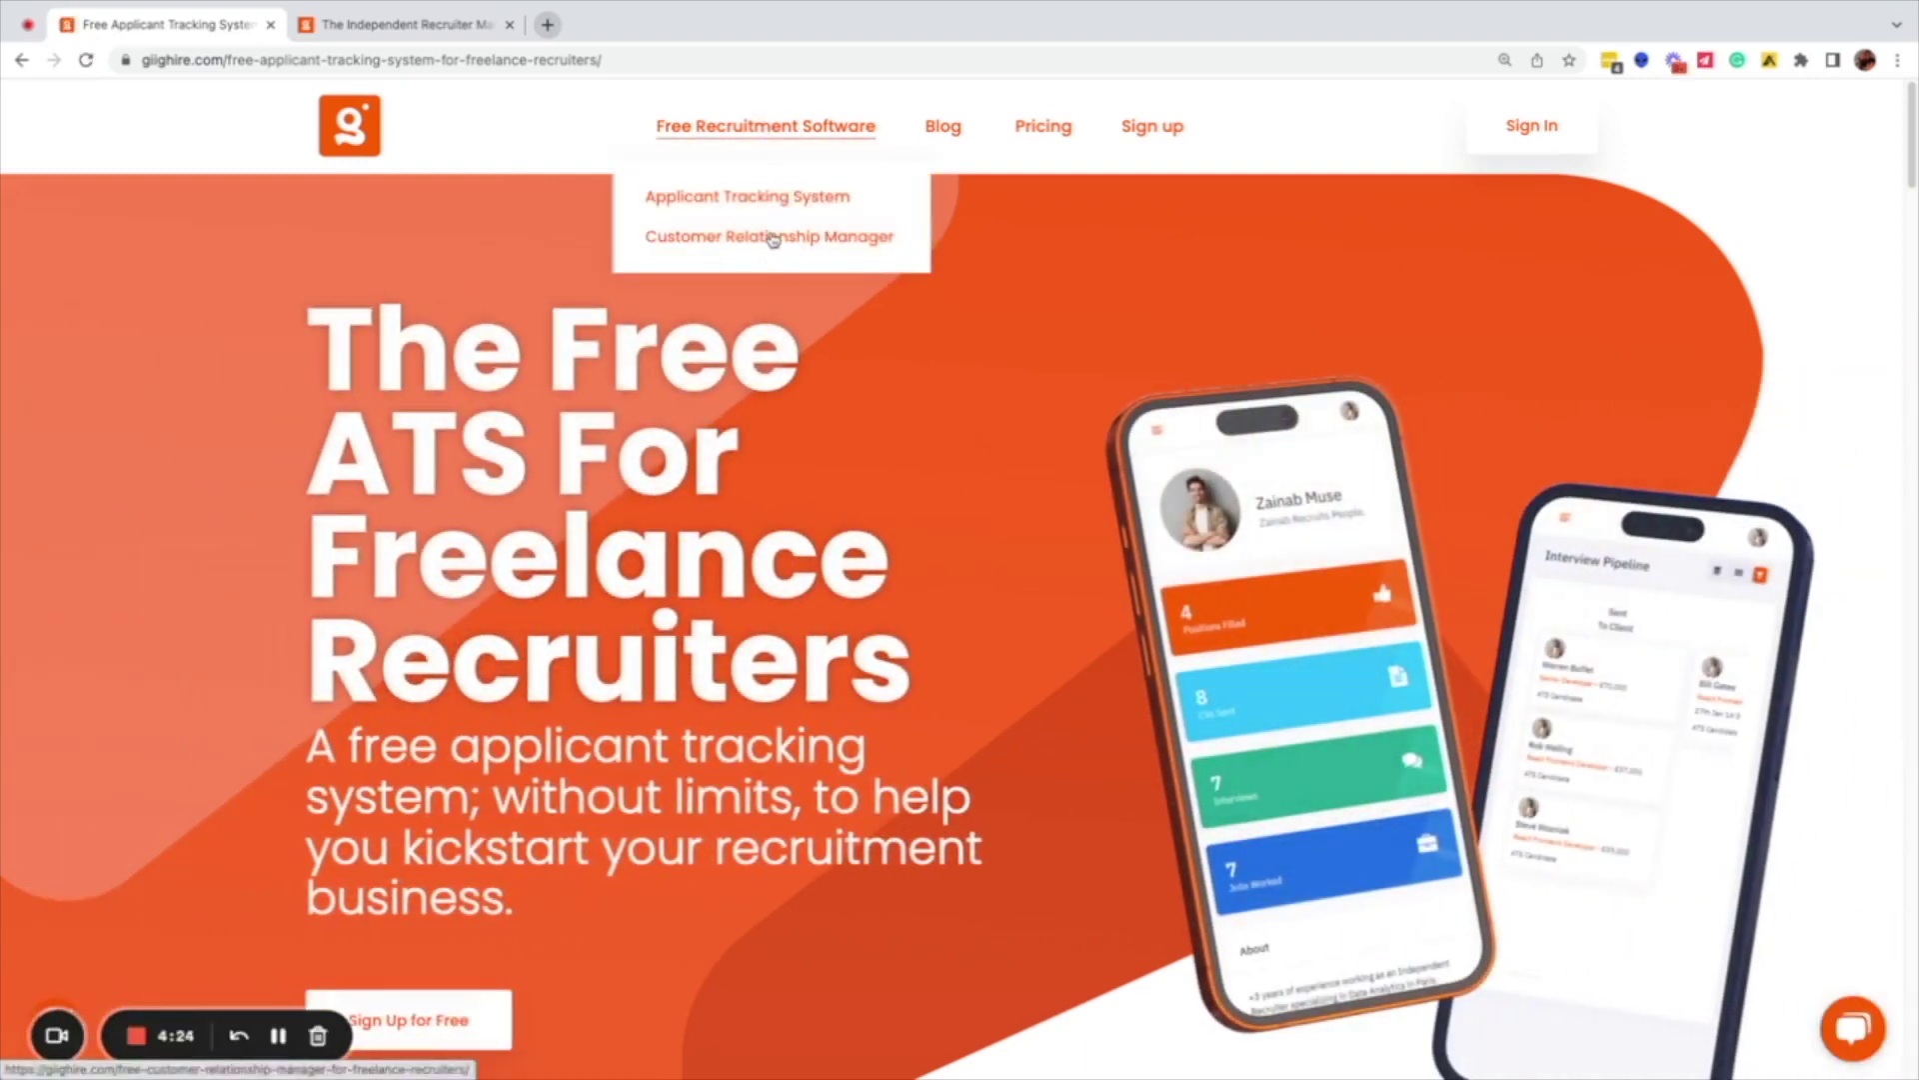
pyautogui.click(772, 238)
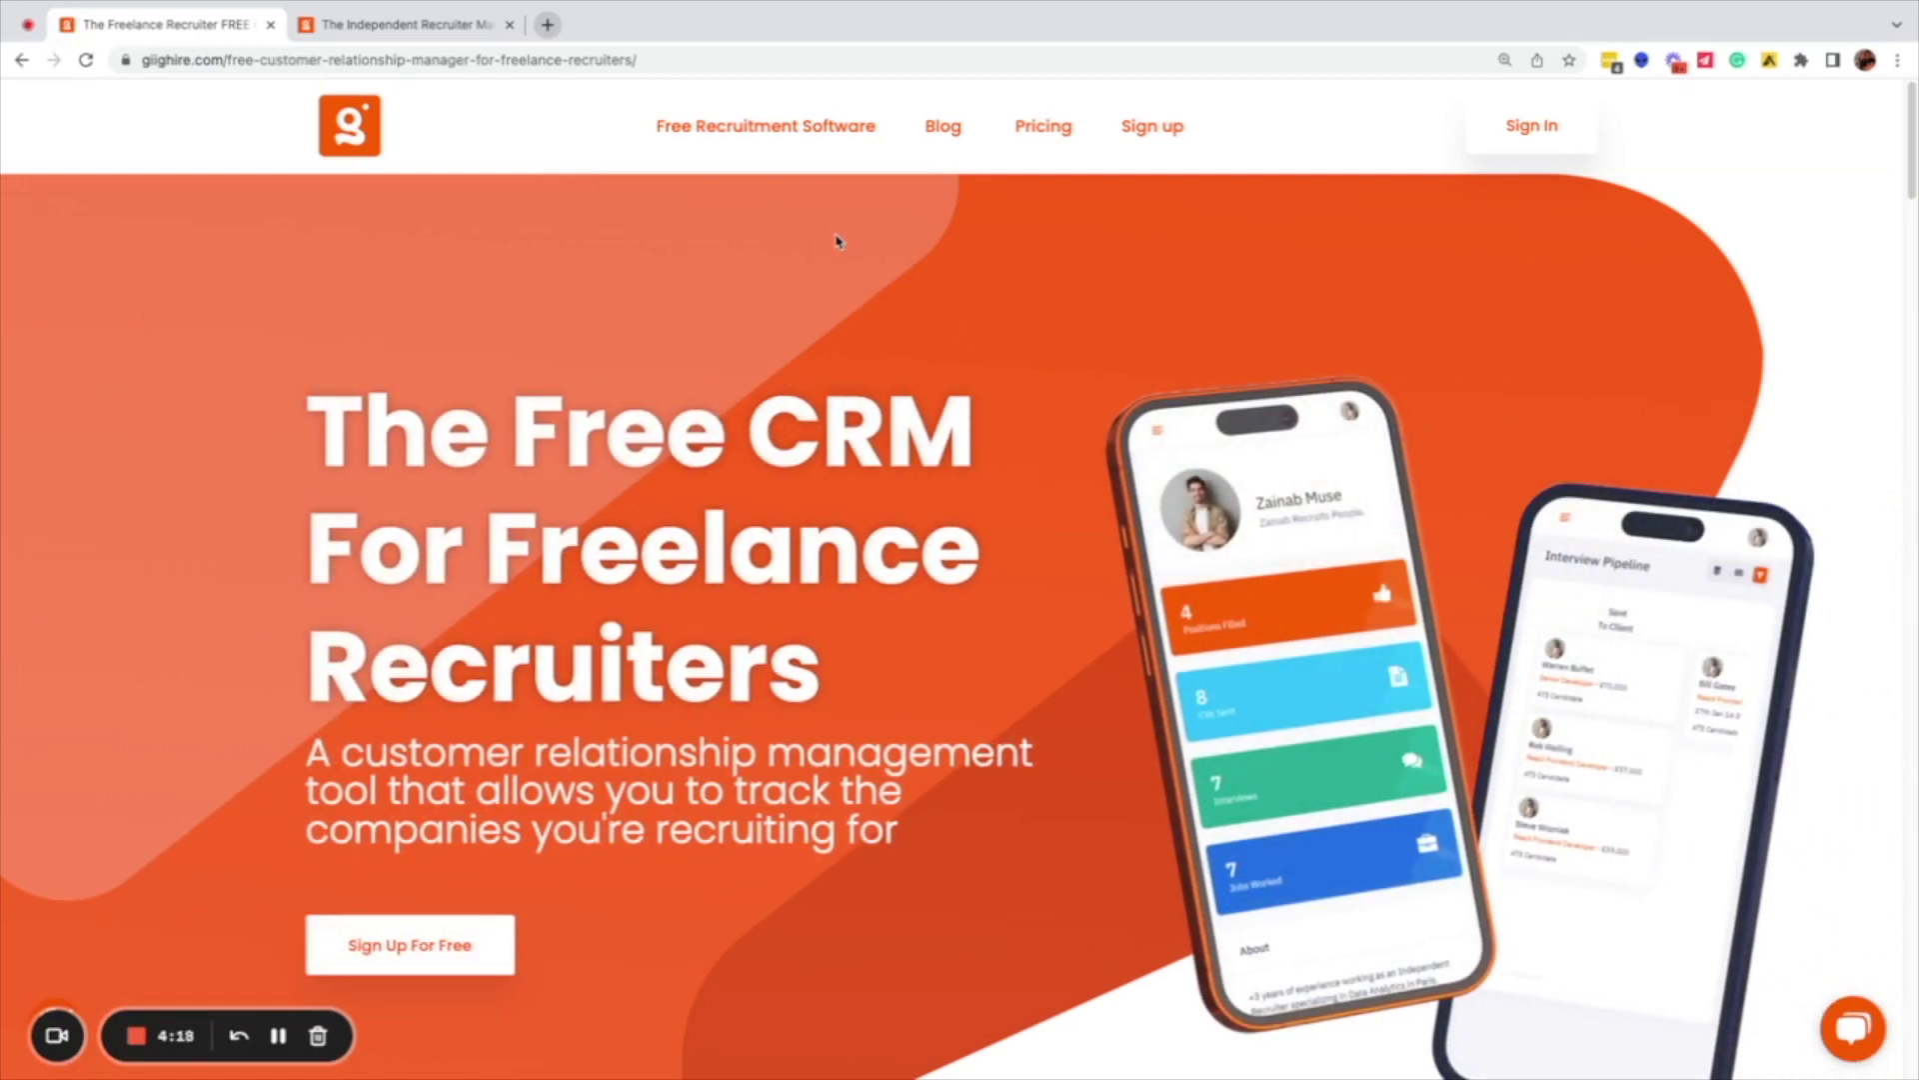
# - Scroll down through the Giig CRM page
pyautogui.scroll(-1, 879, 417)
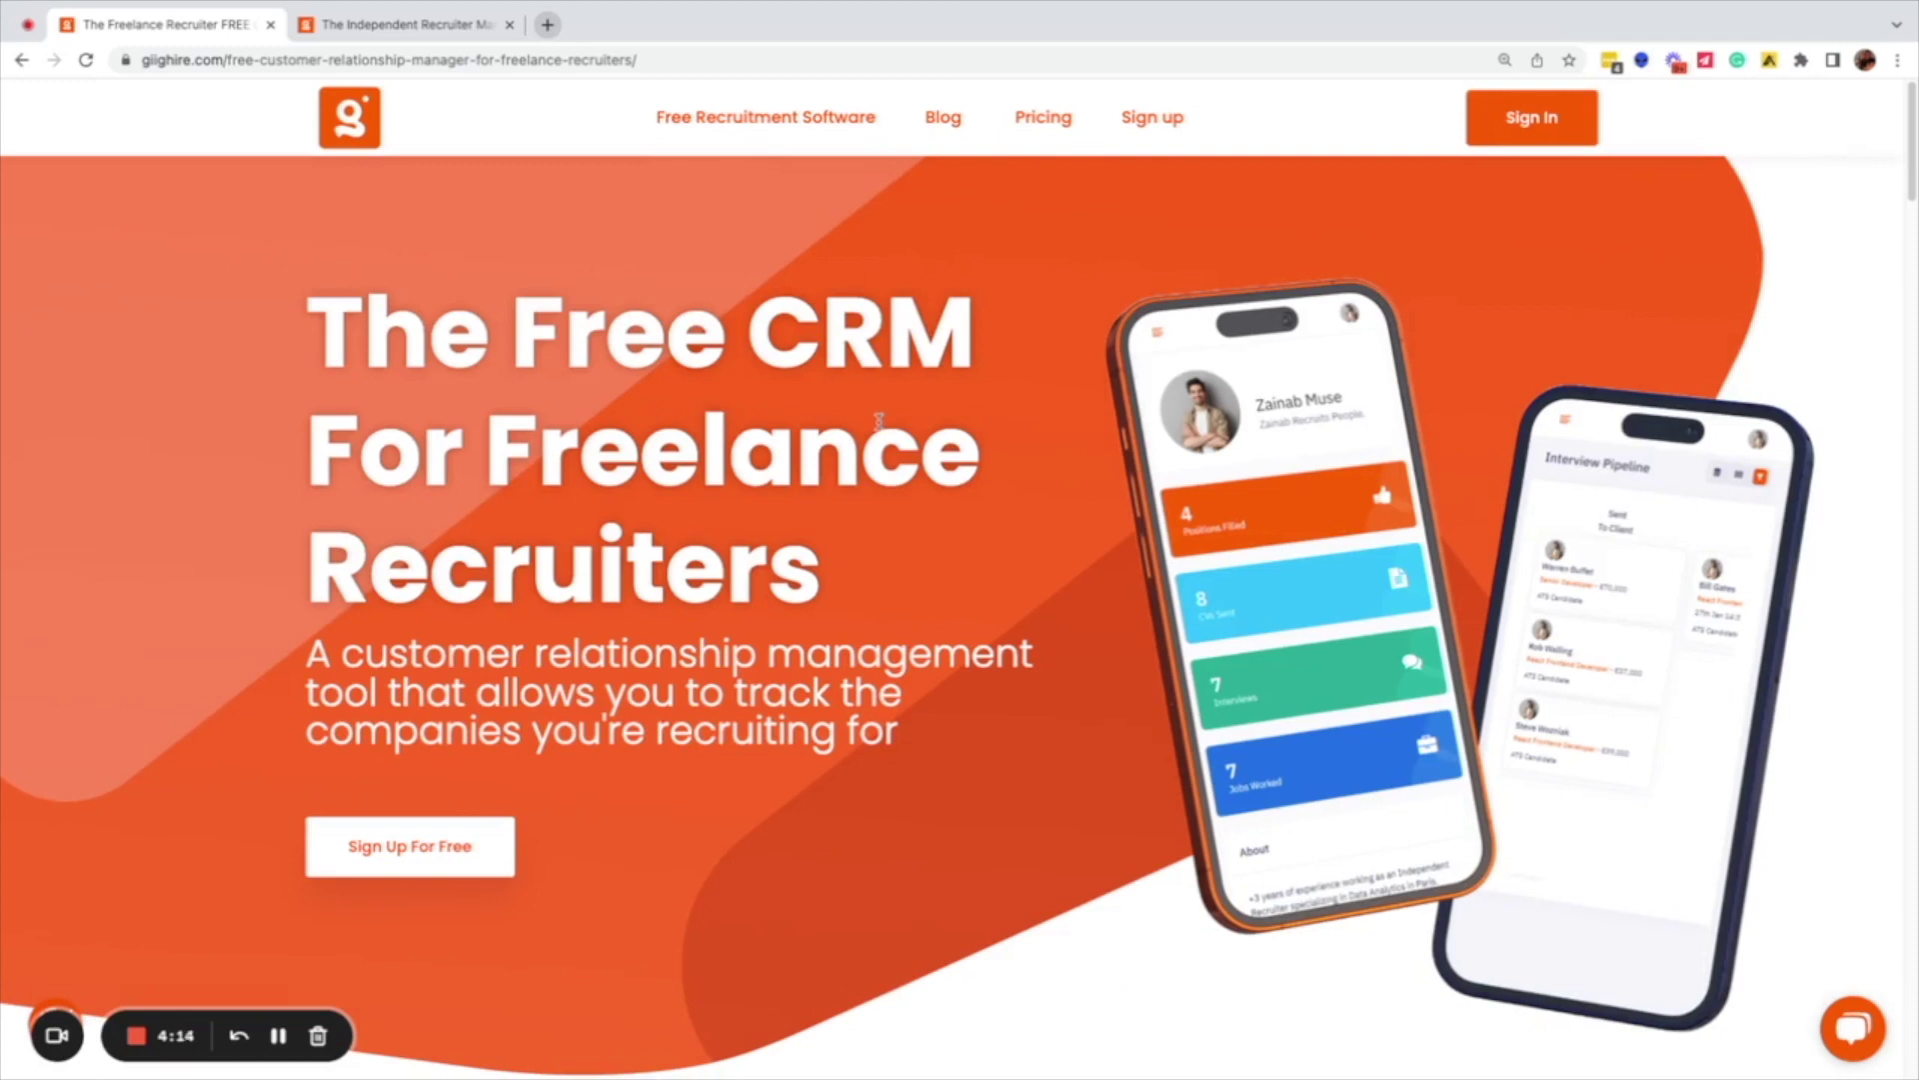
pyautogui.scroll(-1, 902, 430)
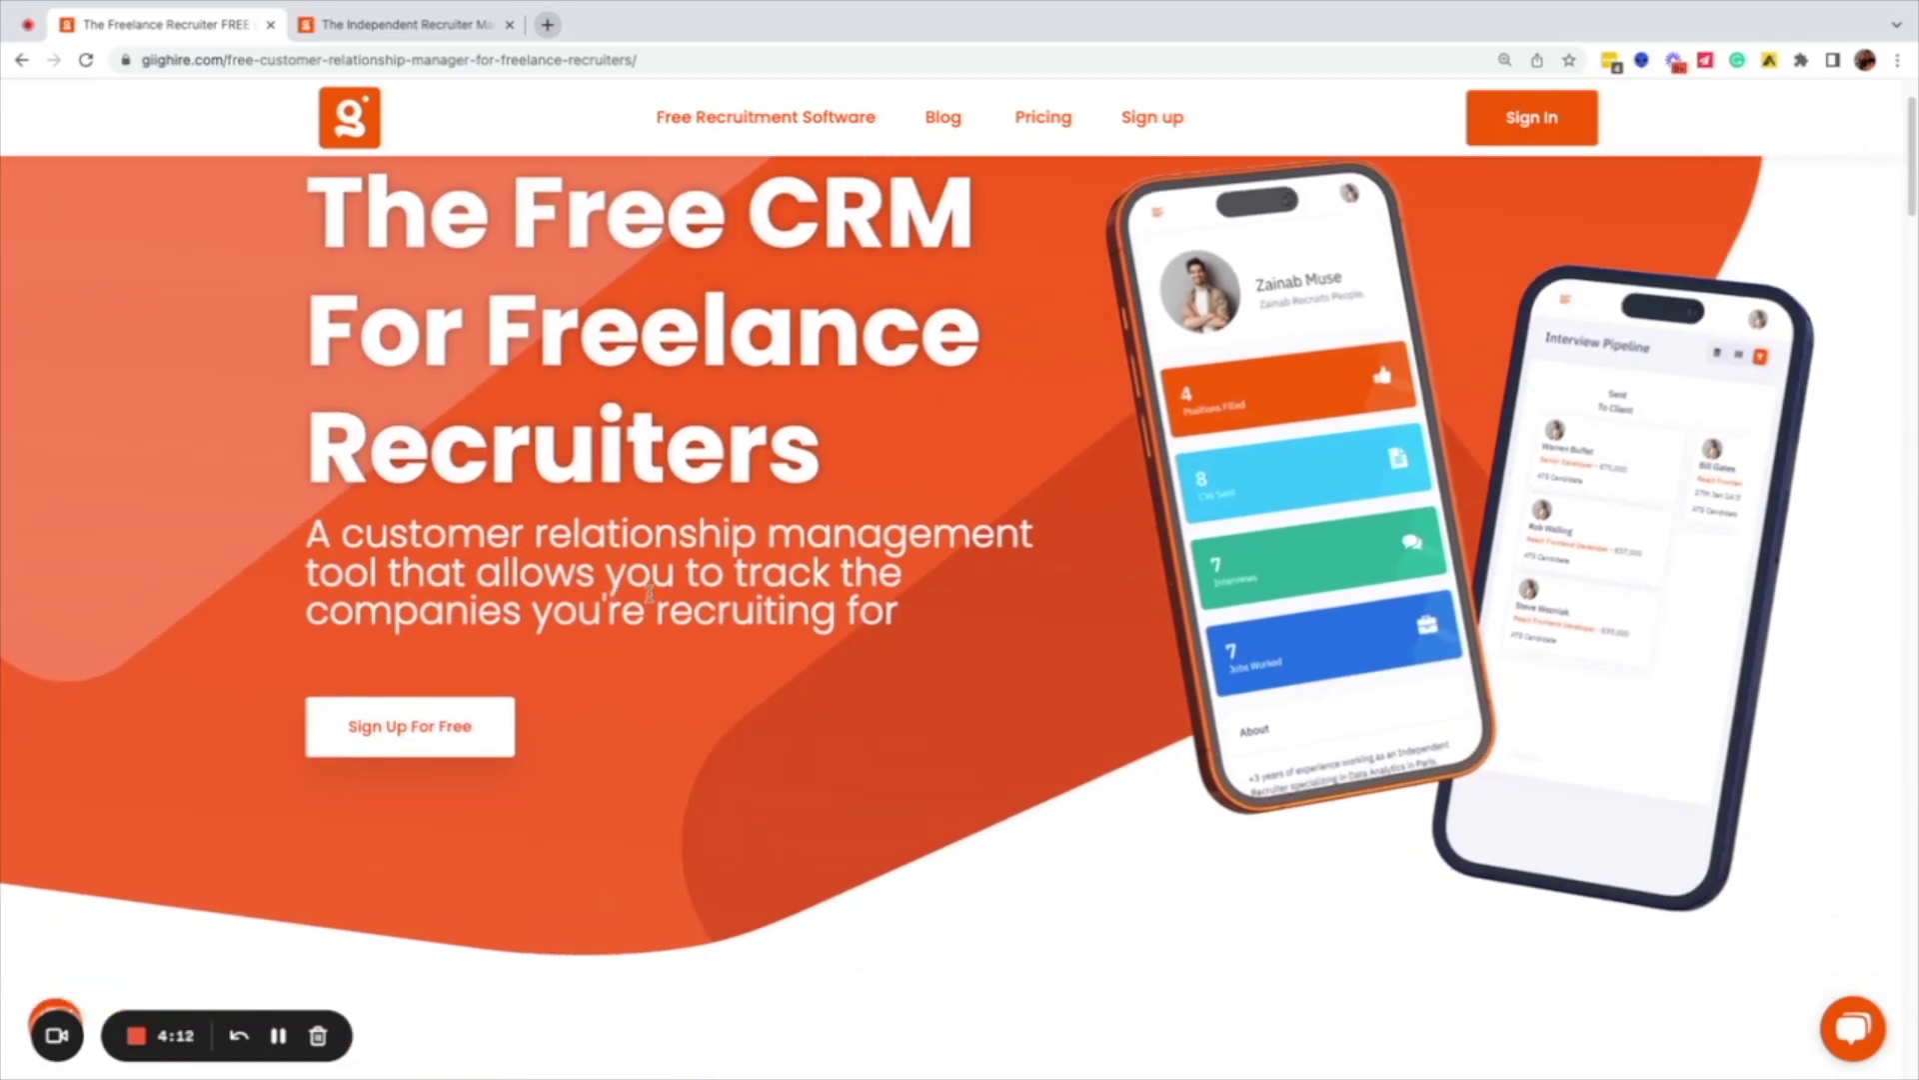
pyautogui.scroll(-5, 789, 570)
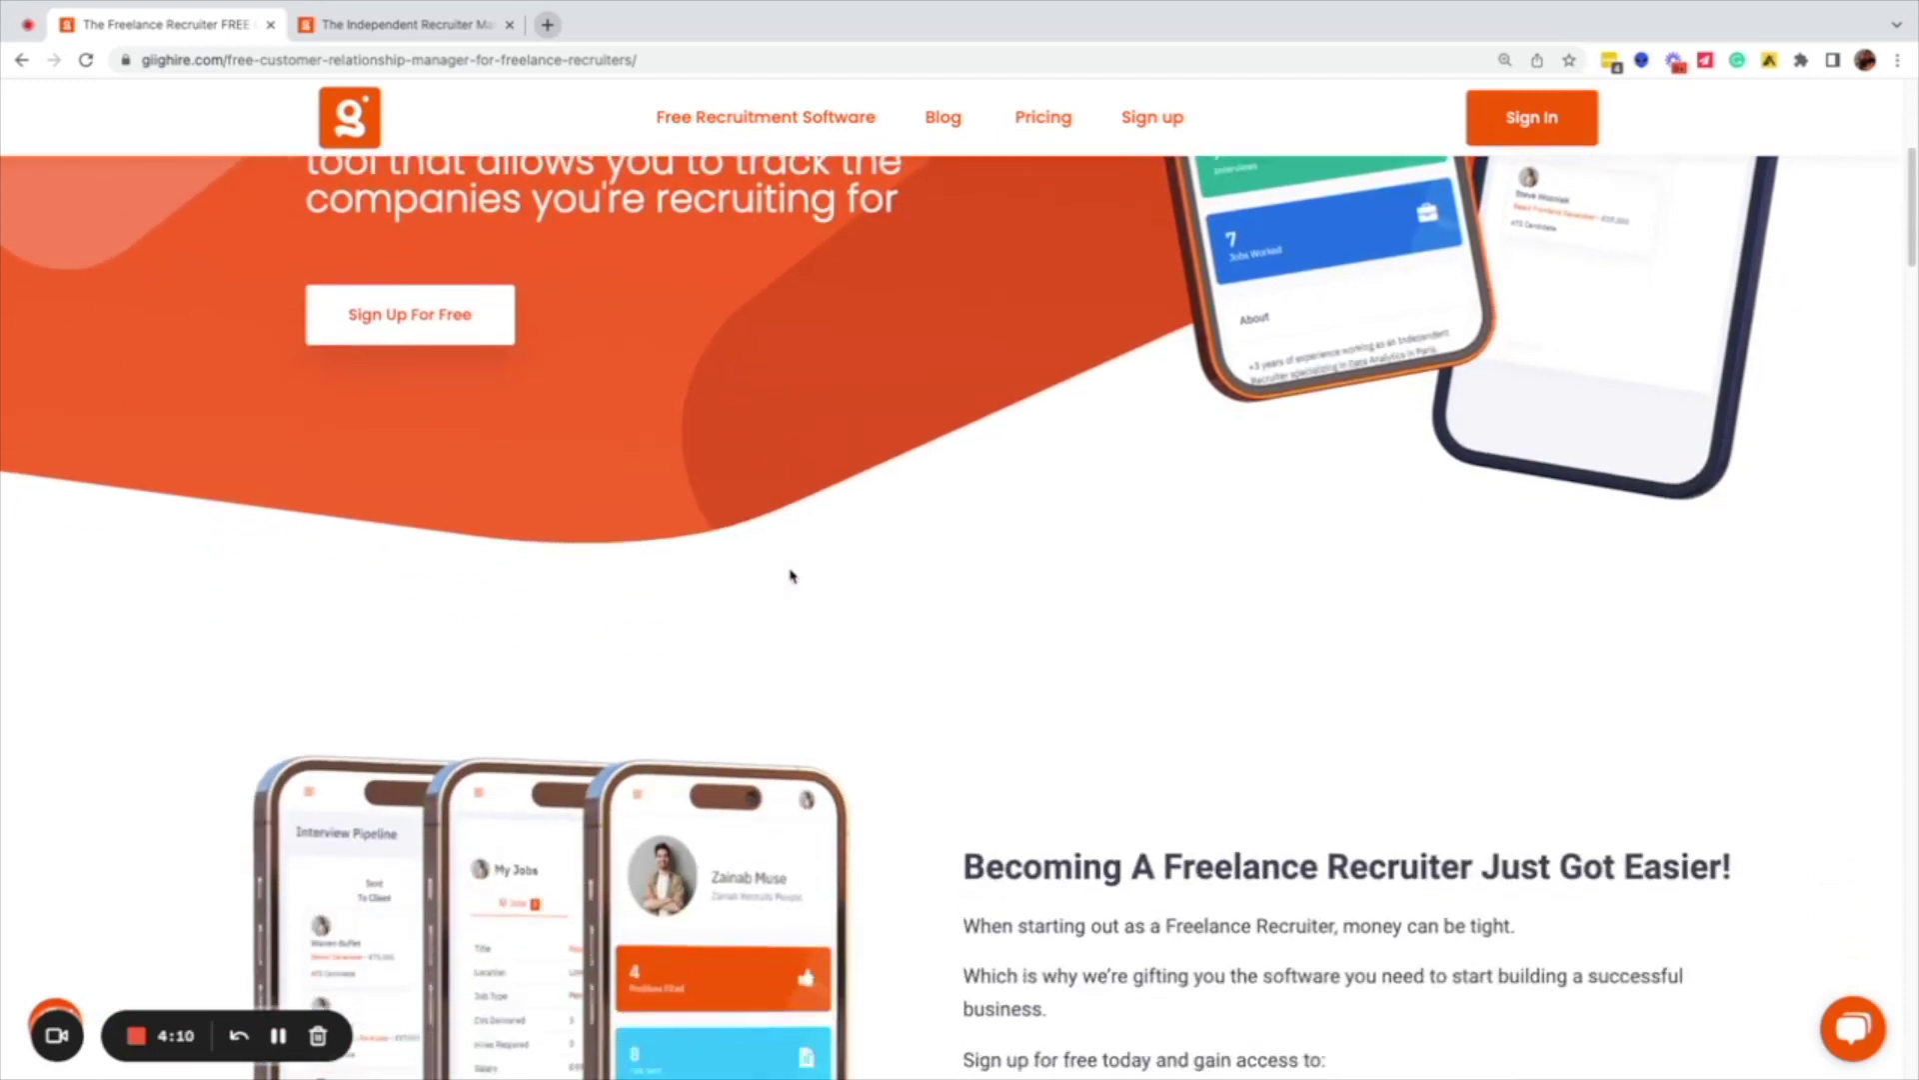
pyautogui.scroll(-5, 790, 576)
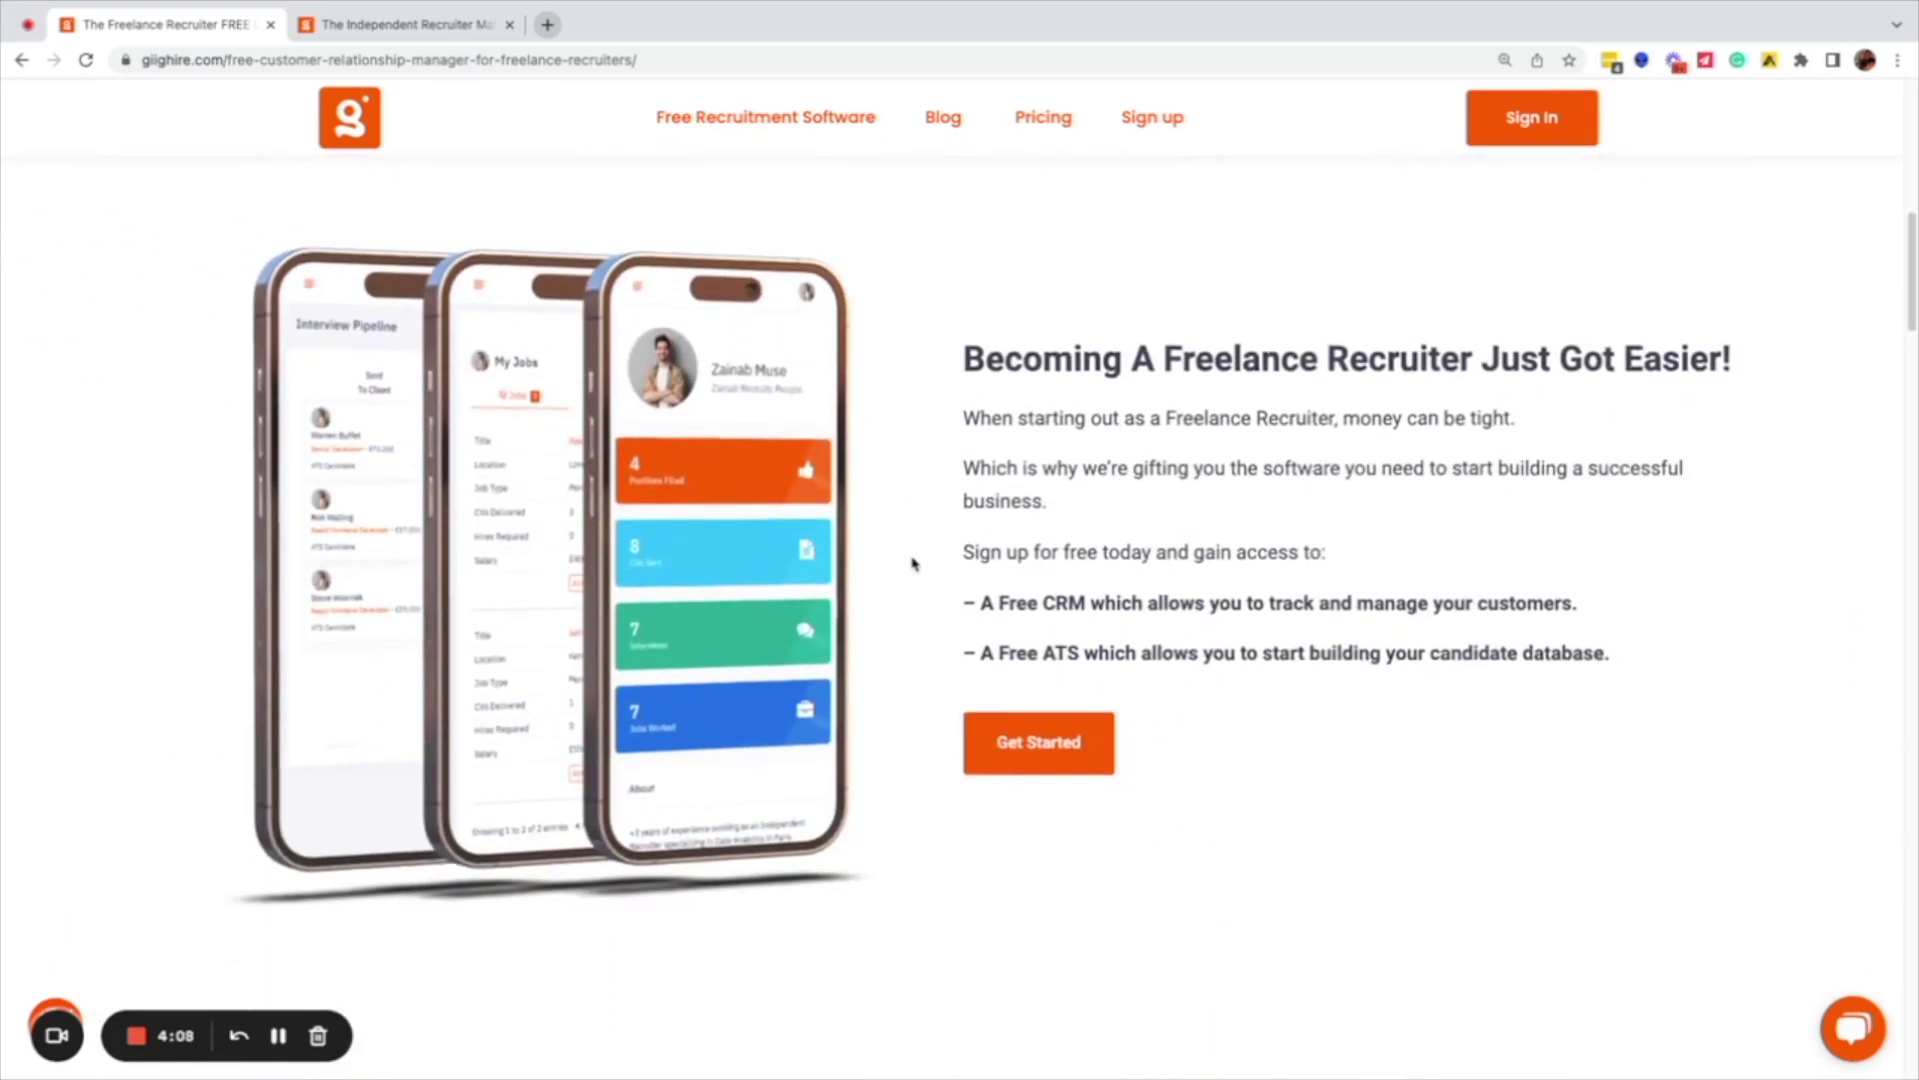
pyautogui.scroll(-6, 910, 565)
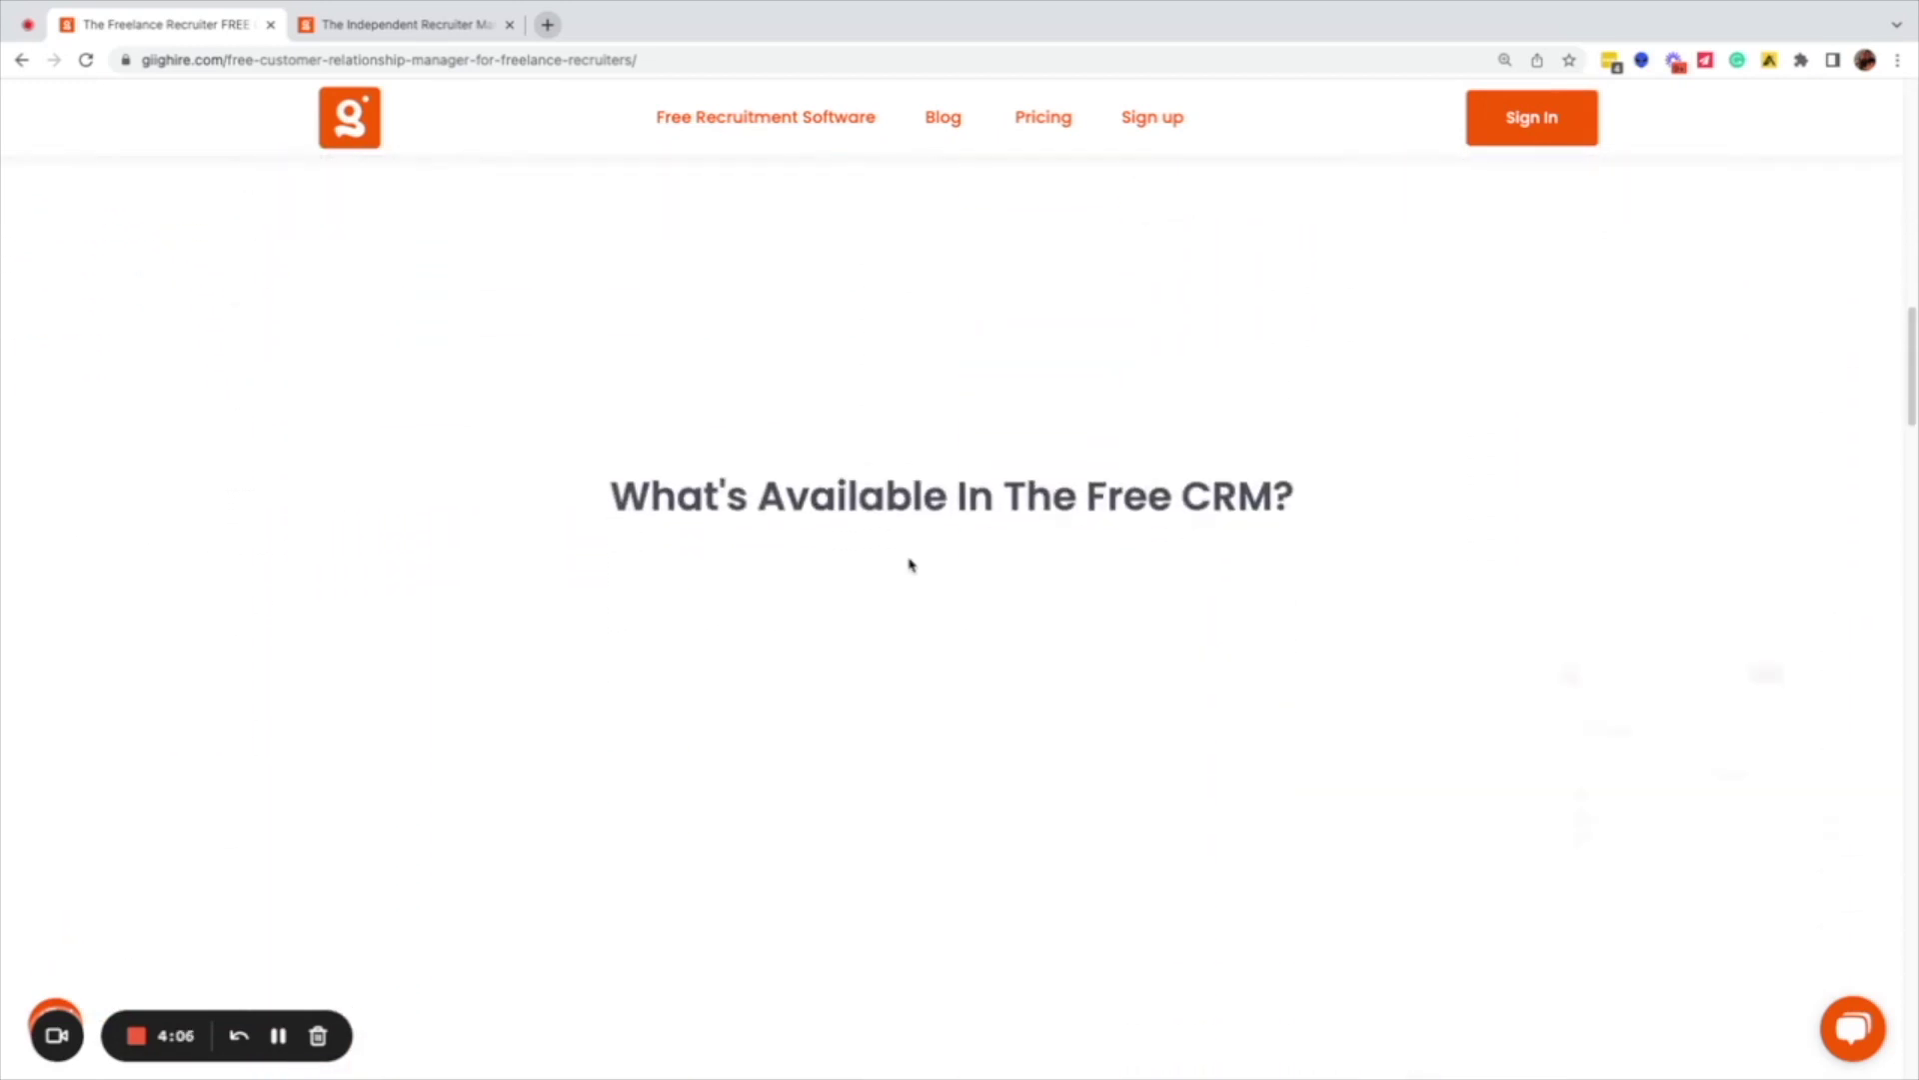
pyautogui.scroll(-2, 910, 565)
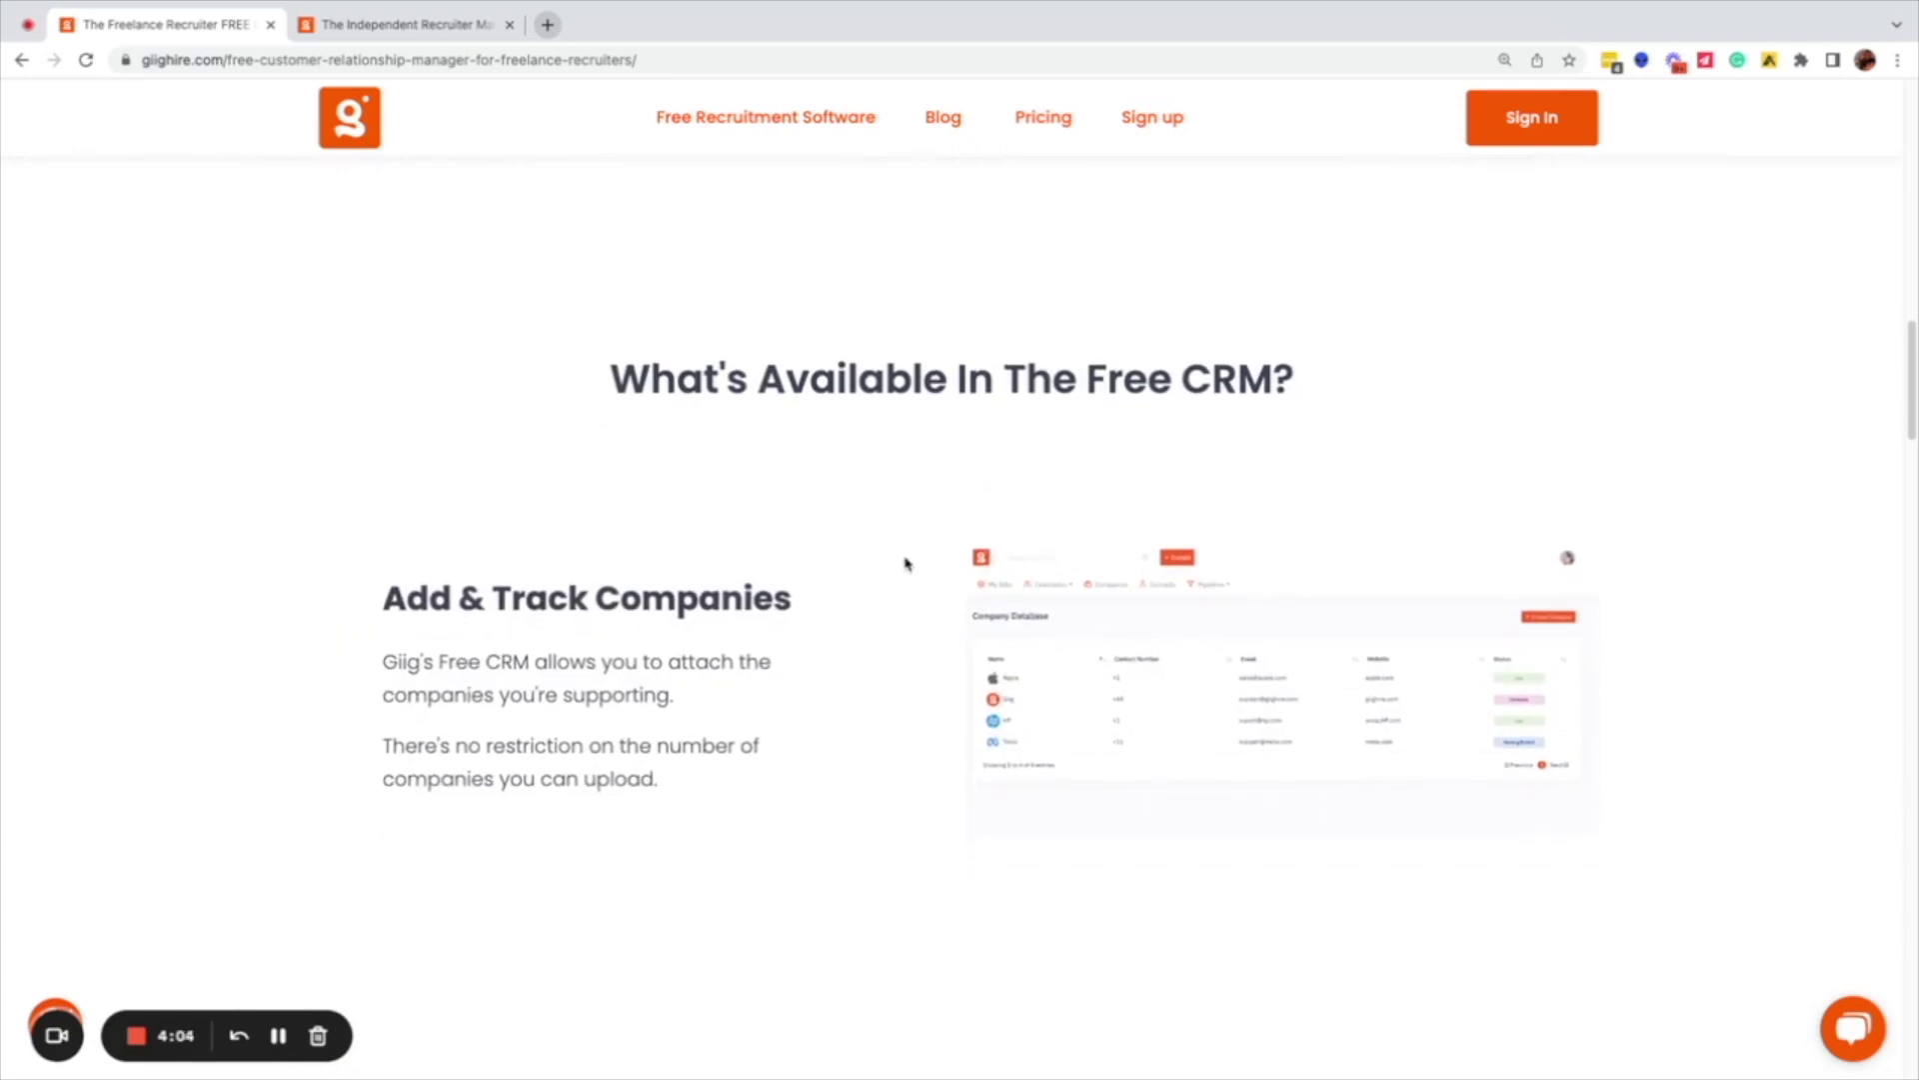
pyautogui.scroll(-4, 906, 564)
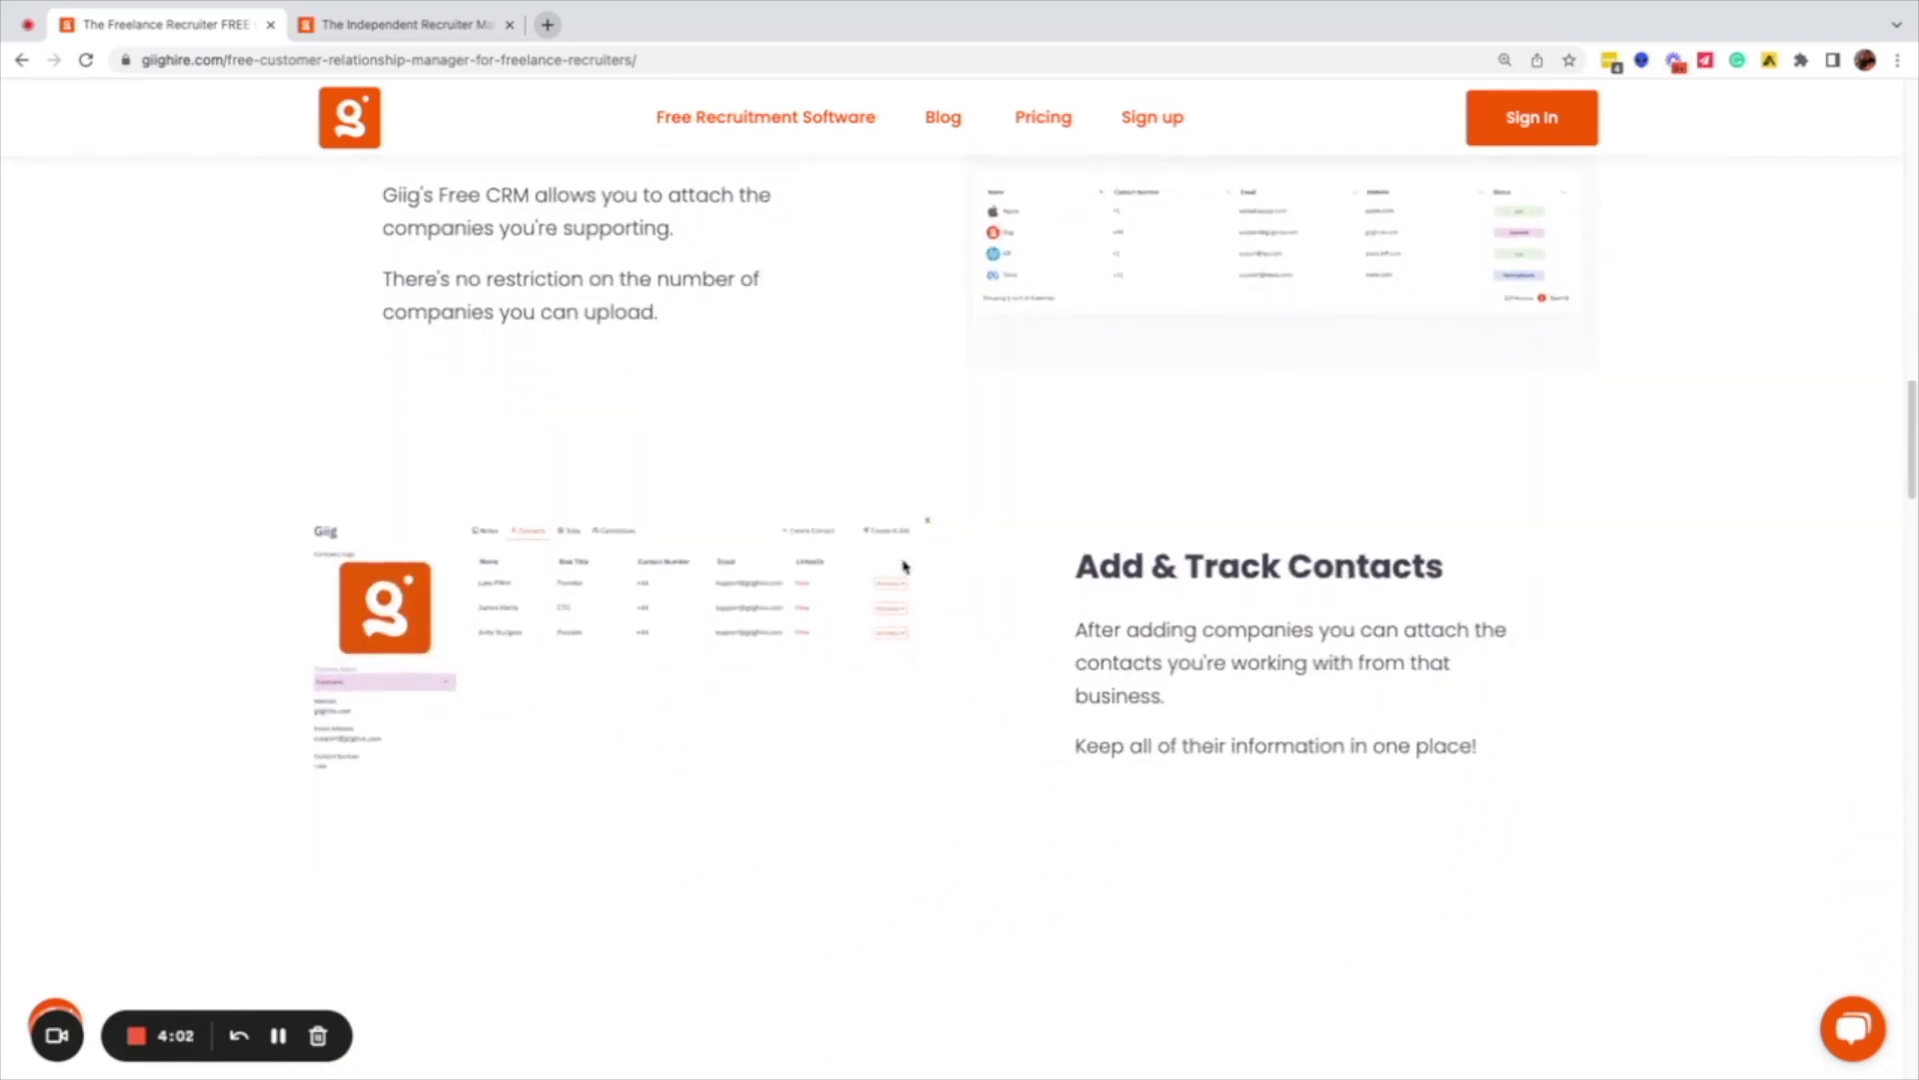
pyautogui.scroll(-6, 905, 567)
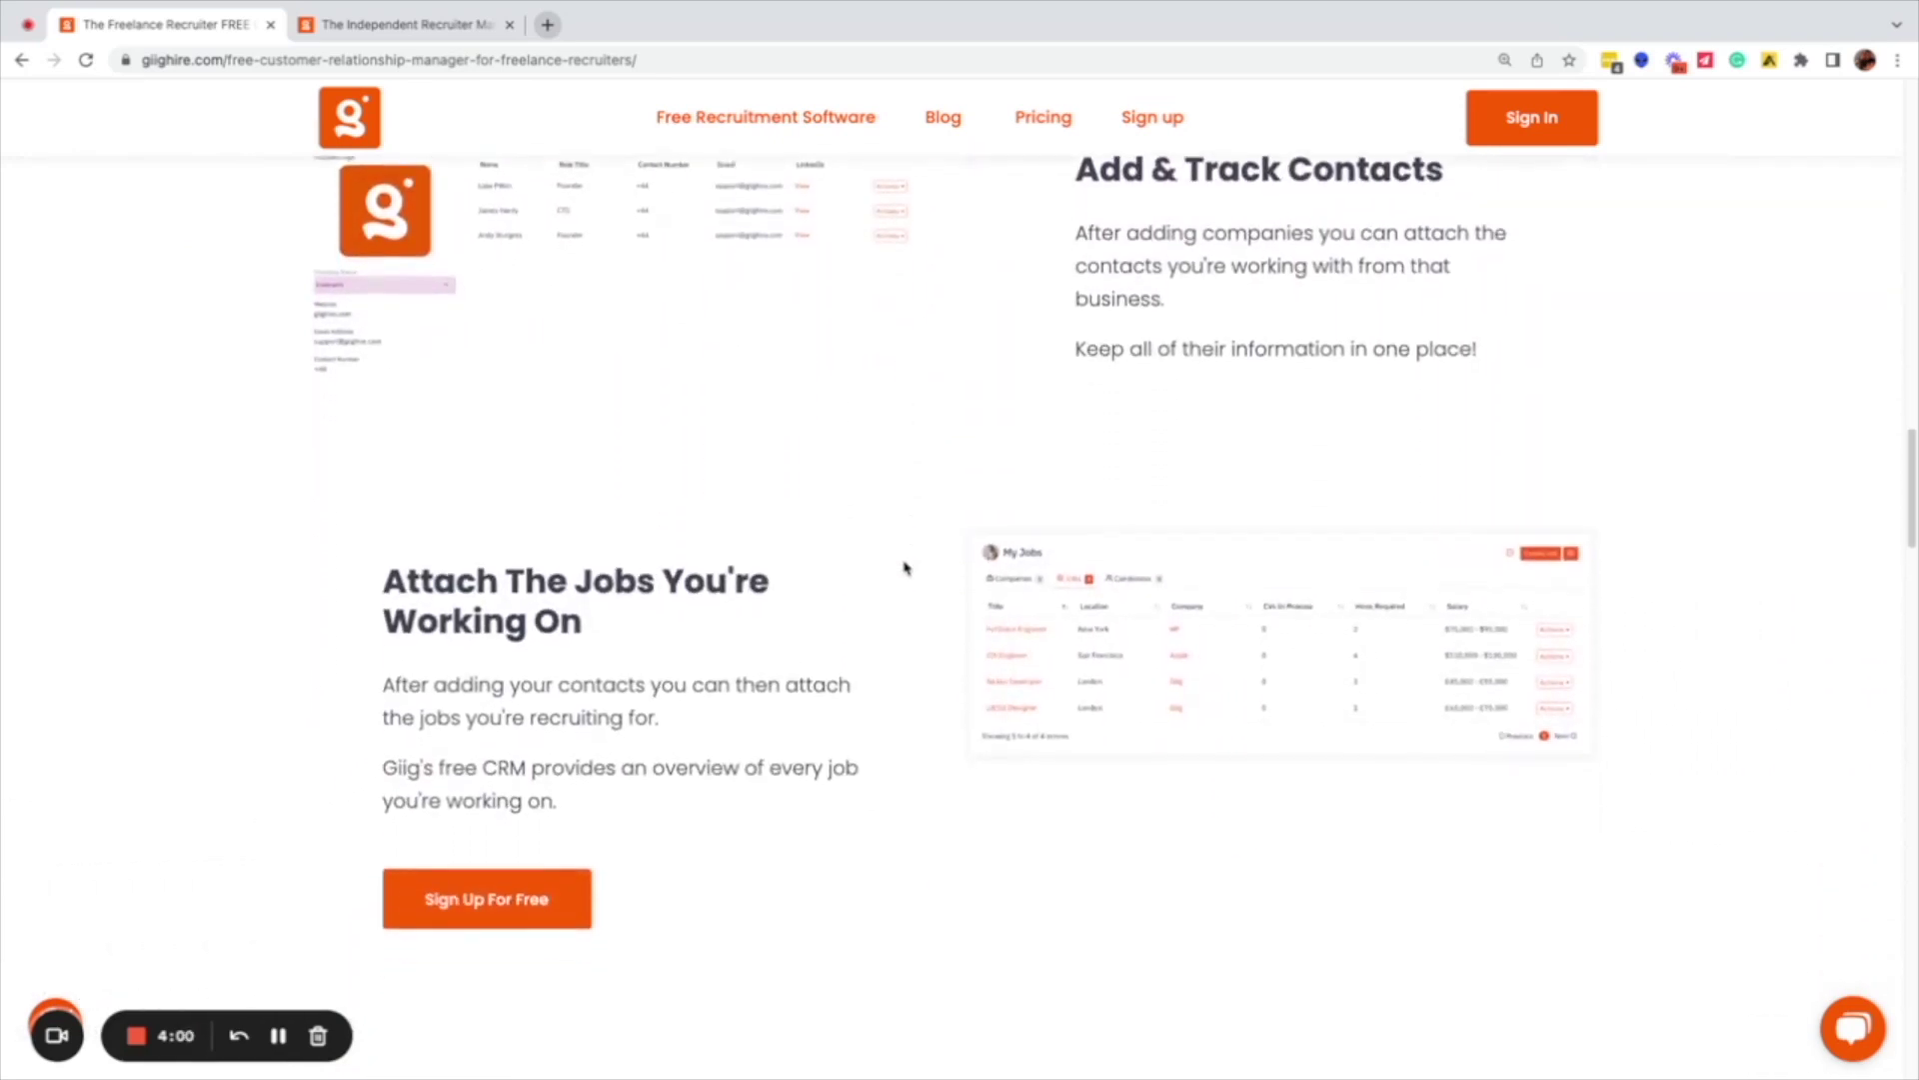
pyautogui.scroll(-6, 910, 566)
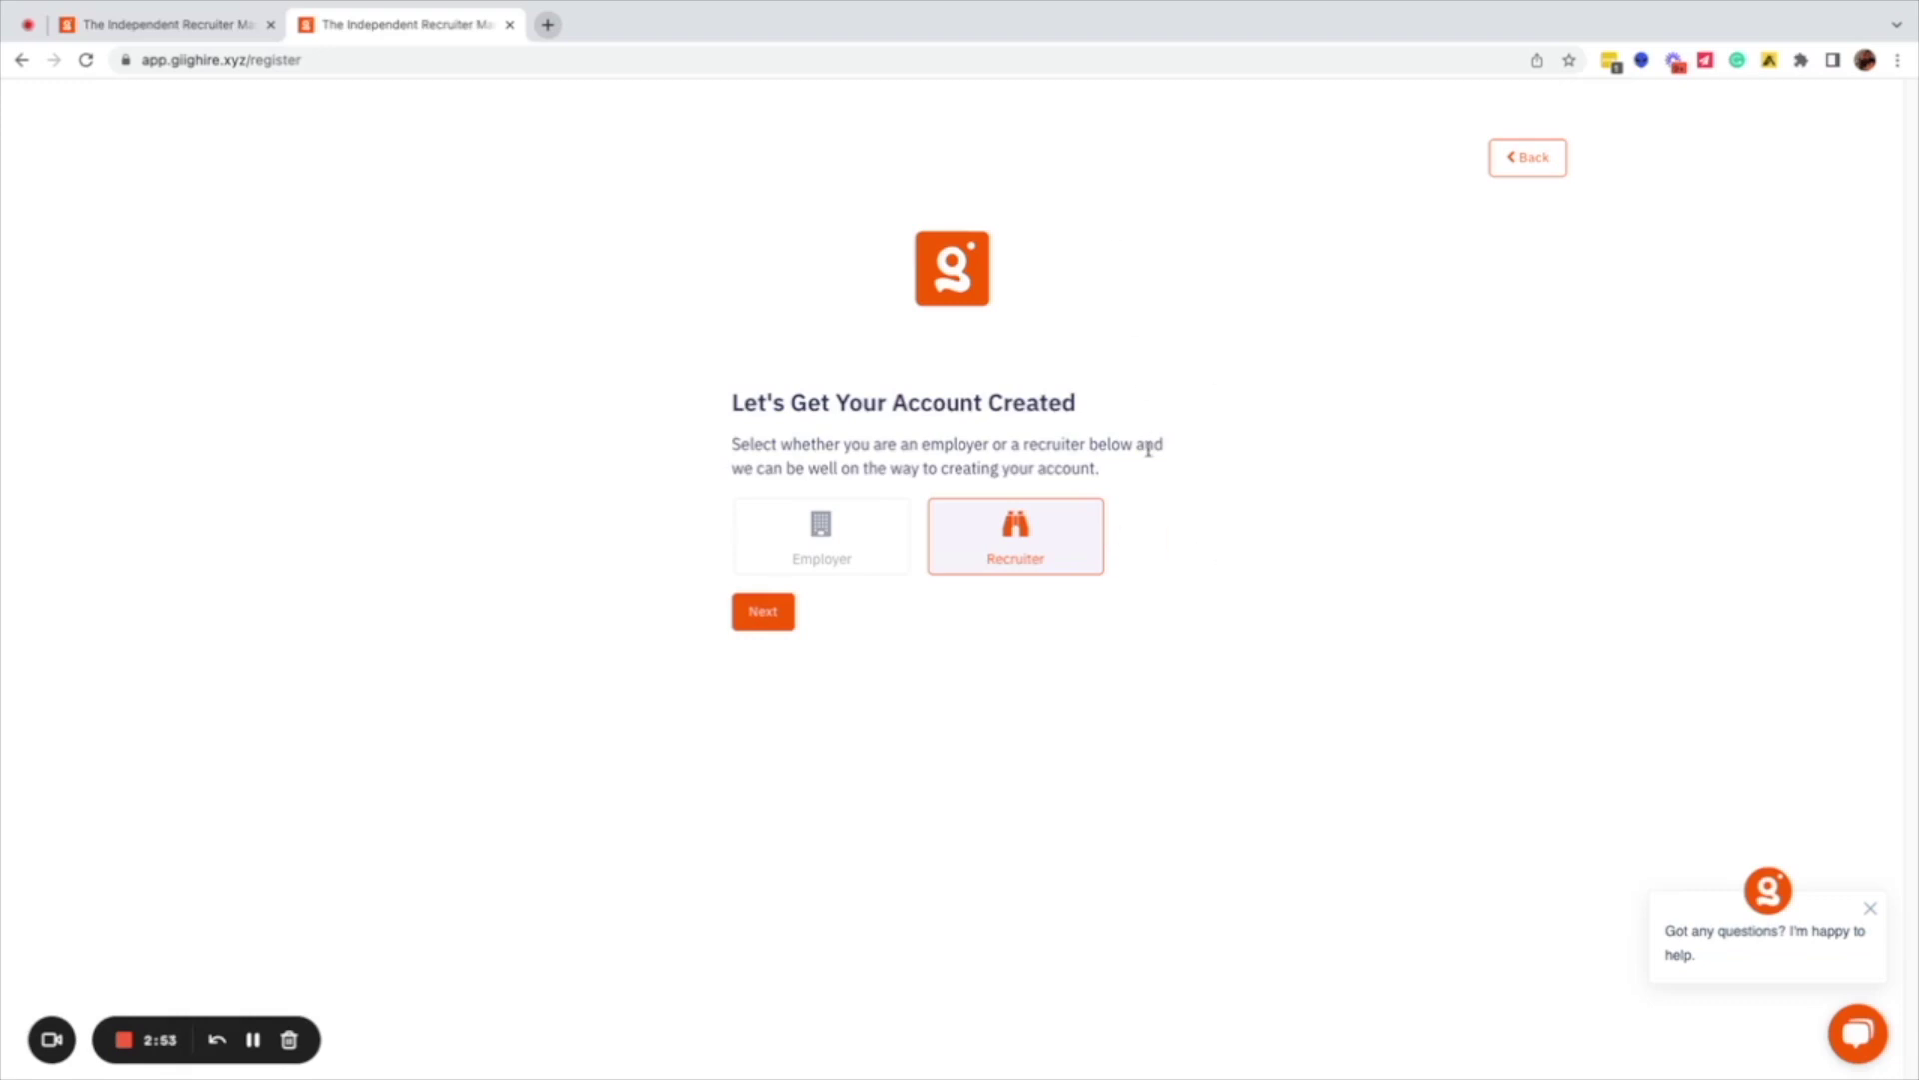
# - Continue as a recruiter and fill in the saved support email address
pyautogui.click(790, 630)
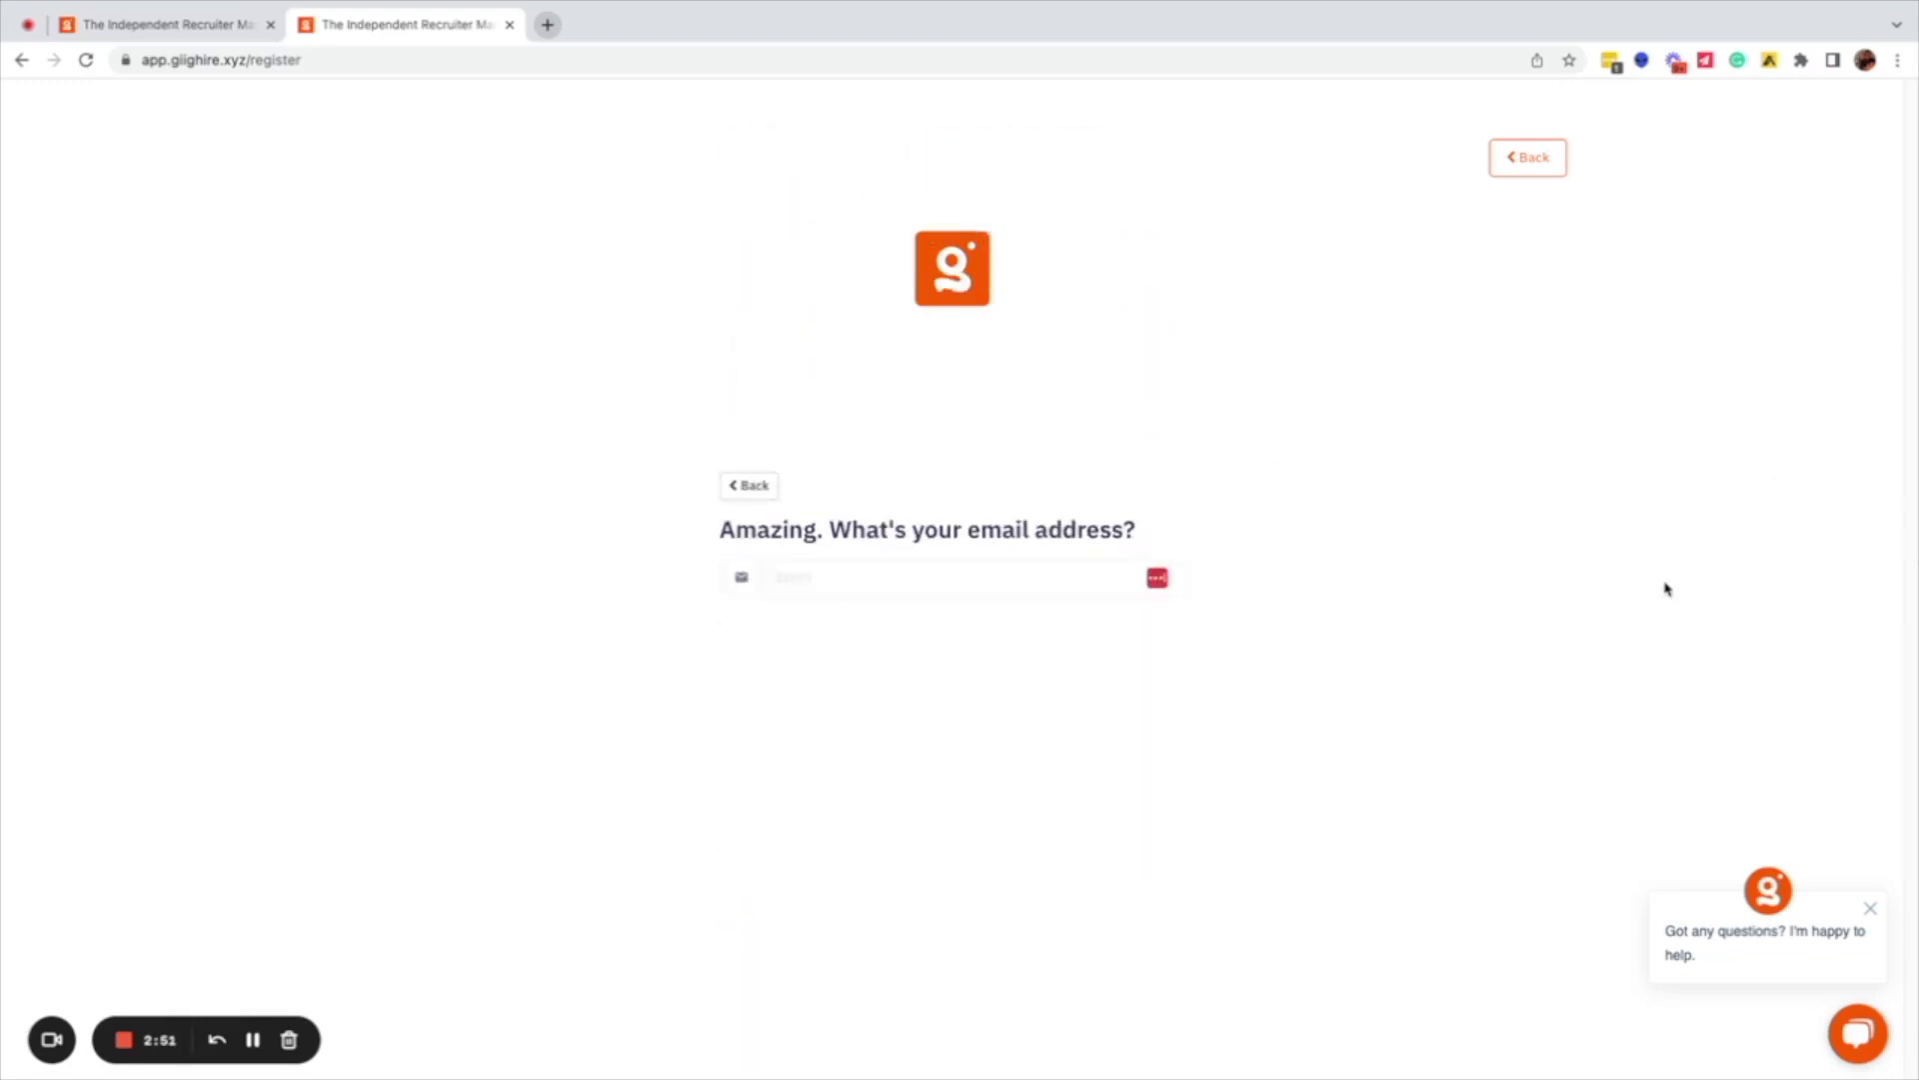
pyautogui.click(1010, 503)
pyautogui.write('su')
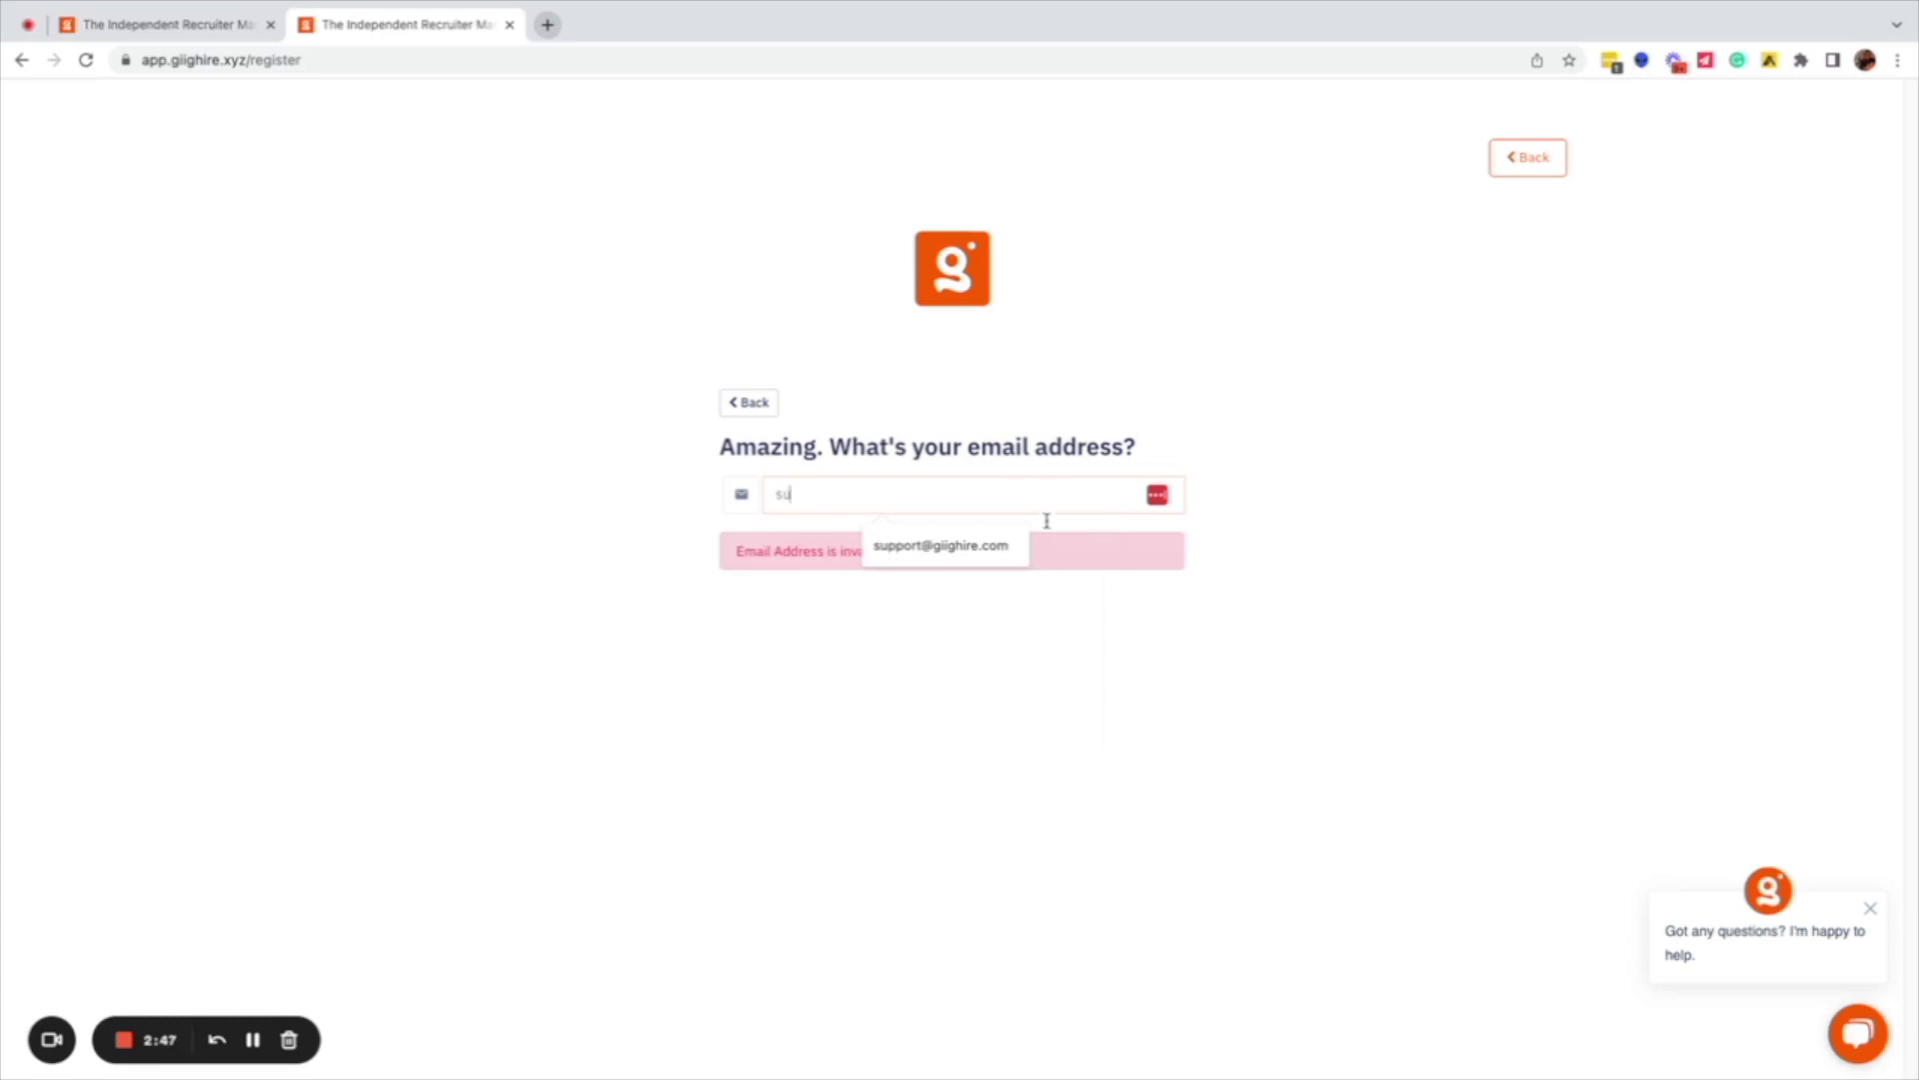
pyautogui.click(957, 550)
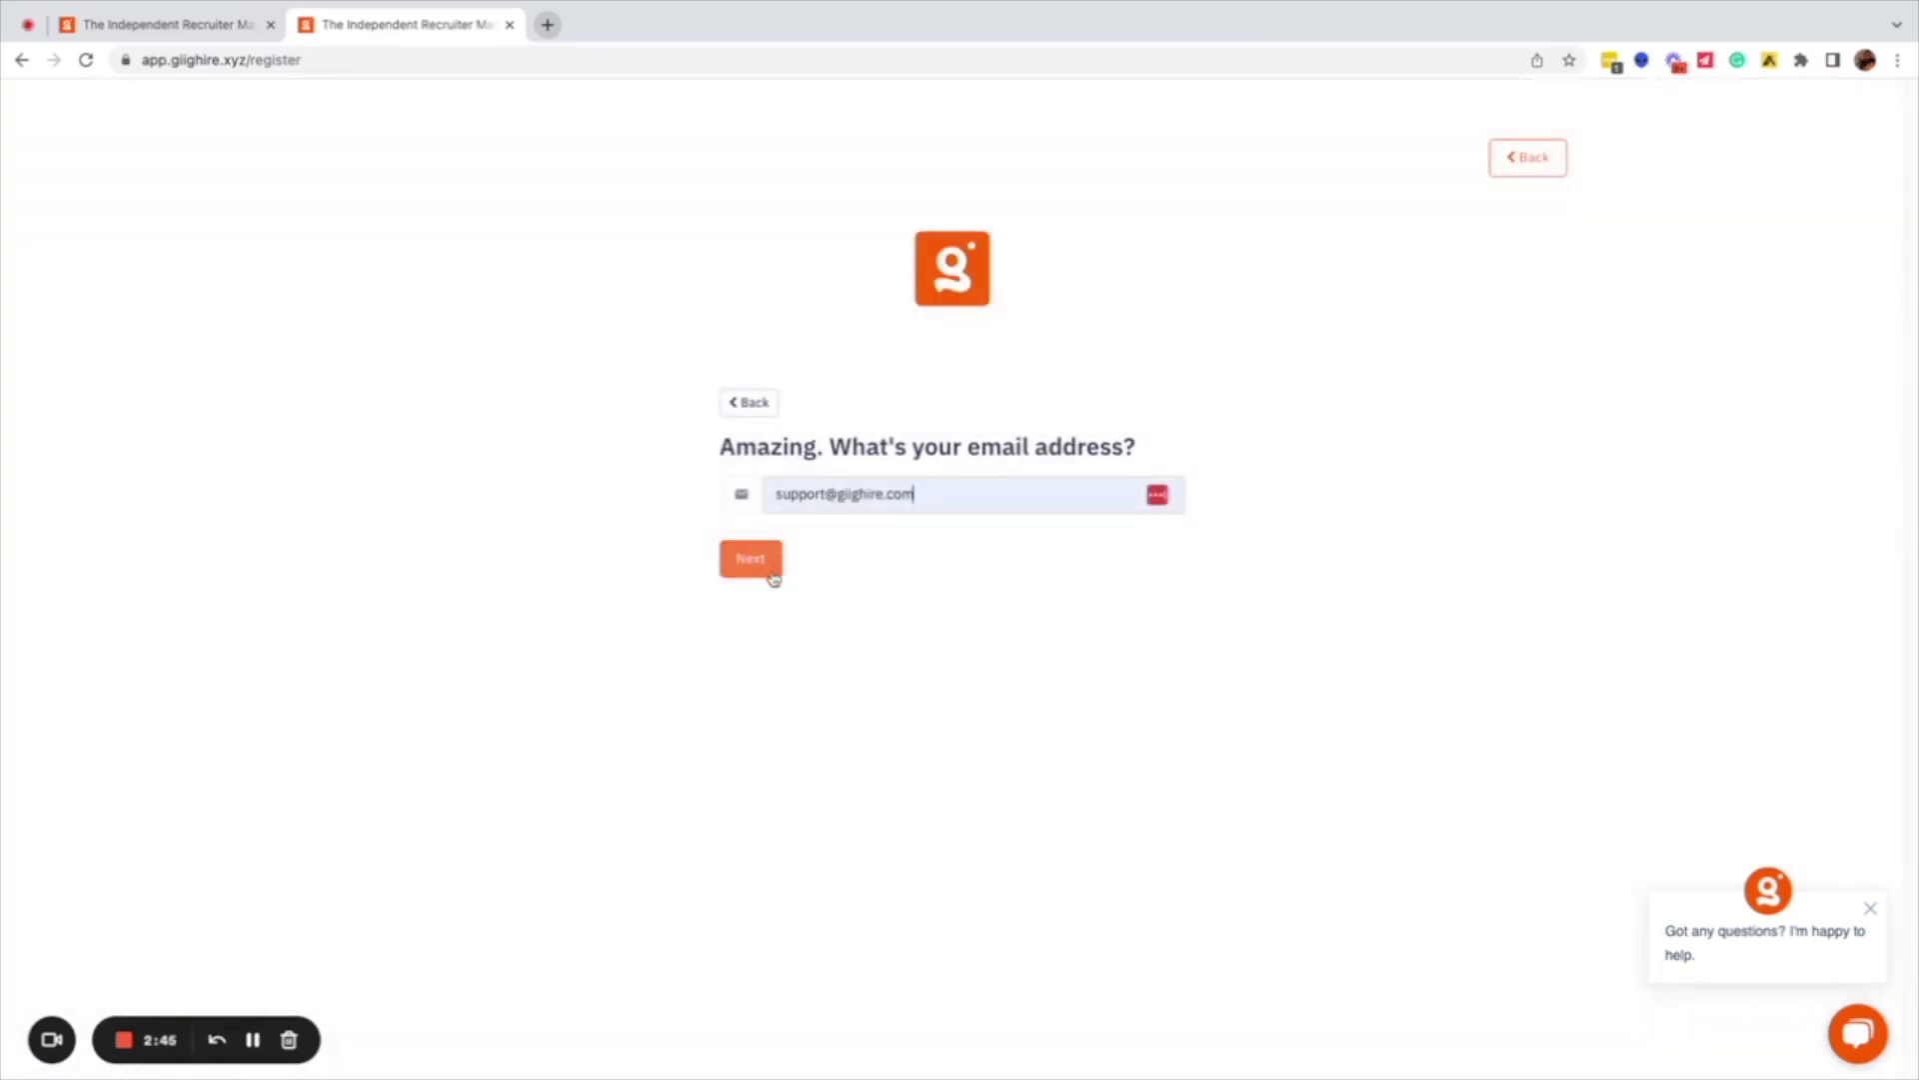
pyautogui.click(772, 576)
# - Enter the account password, re-enter it to confirm, and continue
pyautogui.click(864, 574)
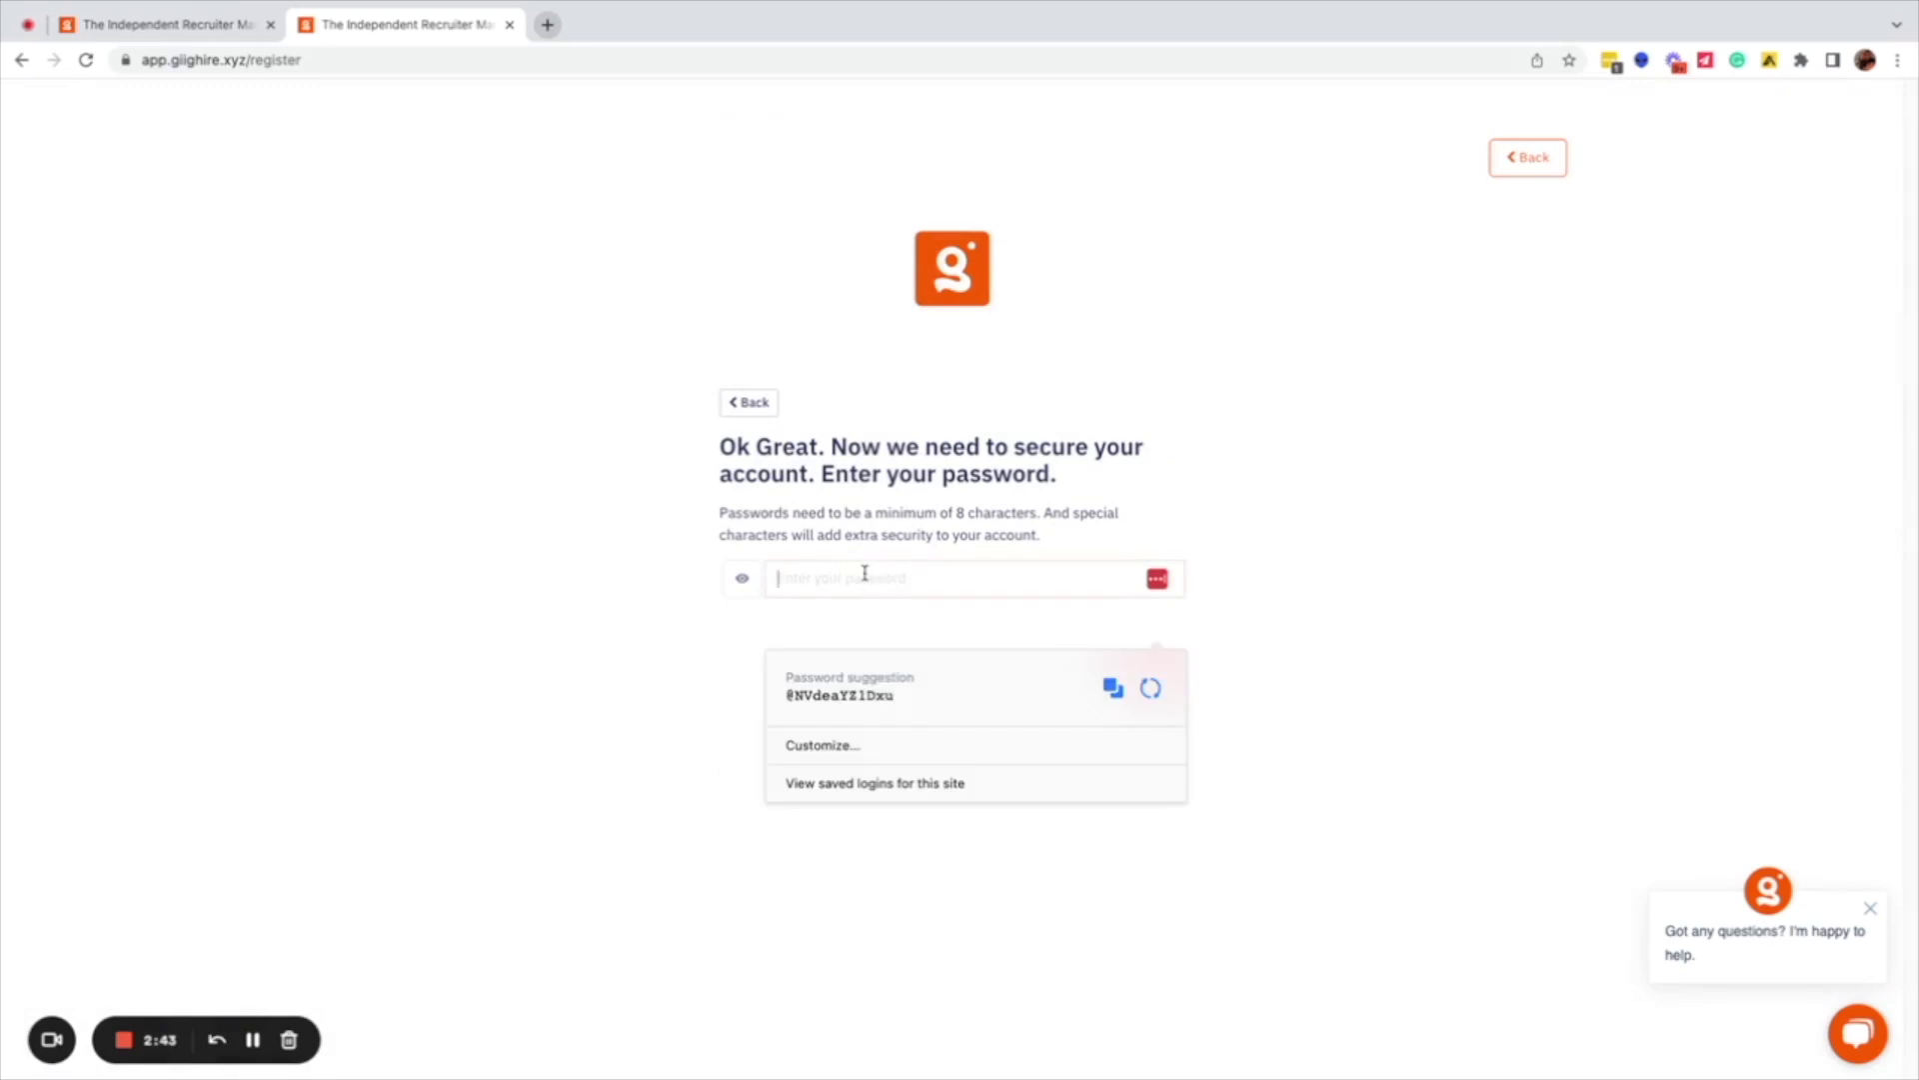
pyautogui.write('••••••••••••')
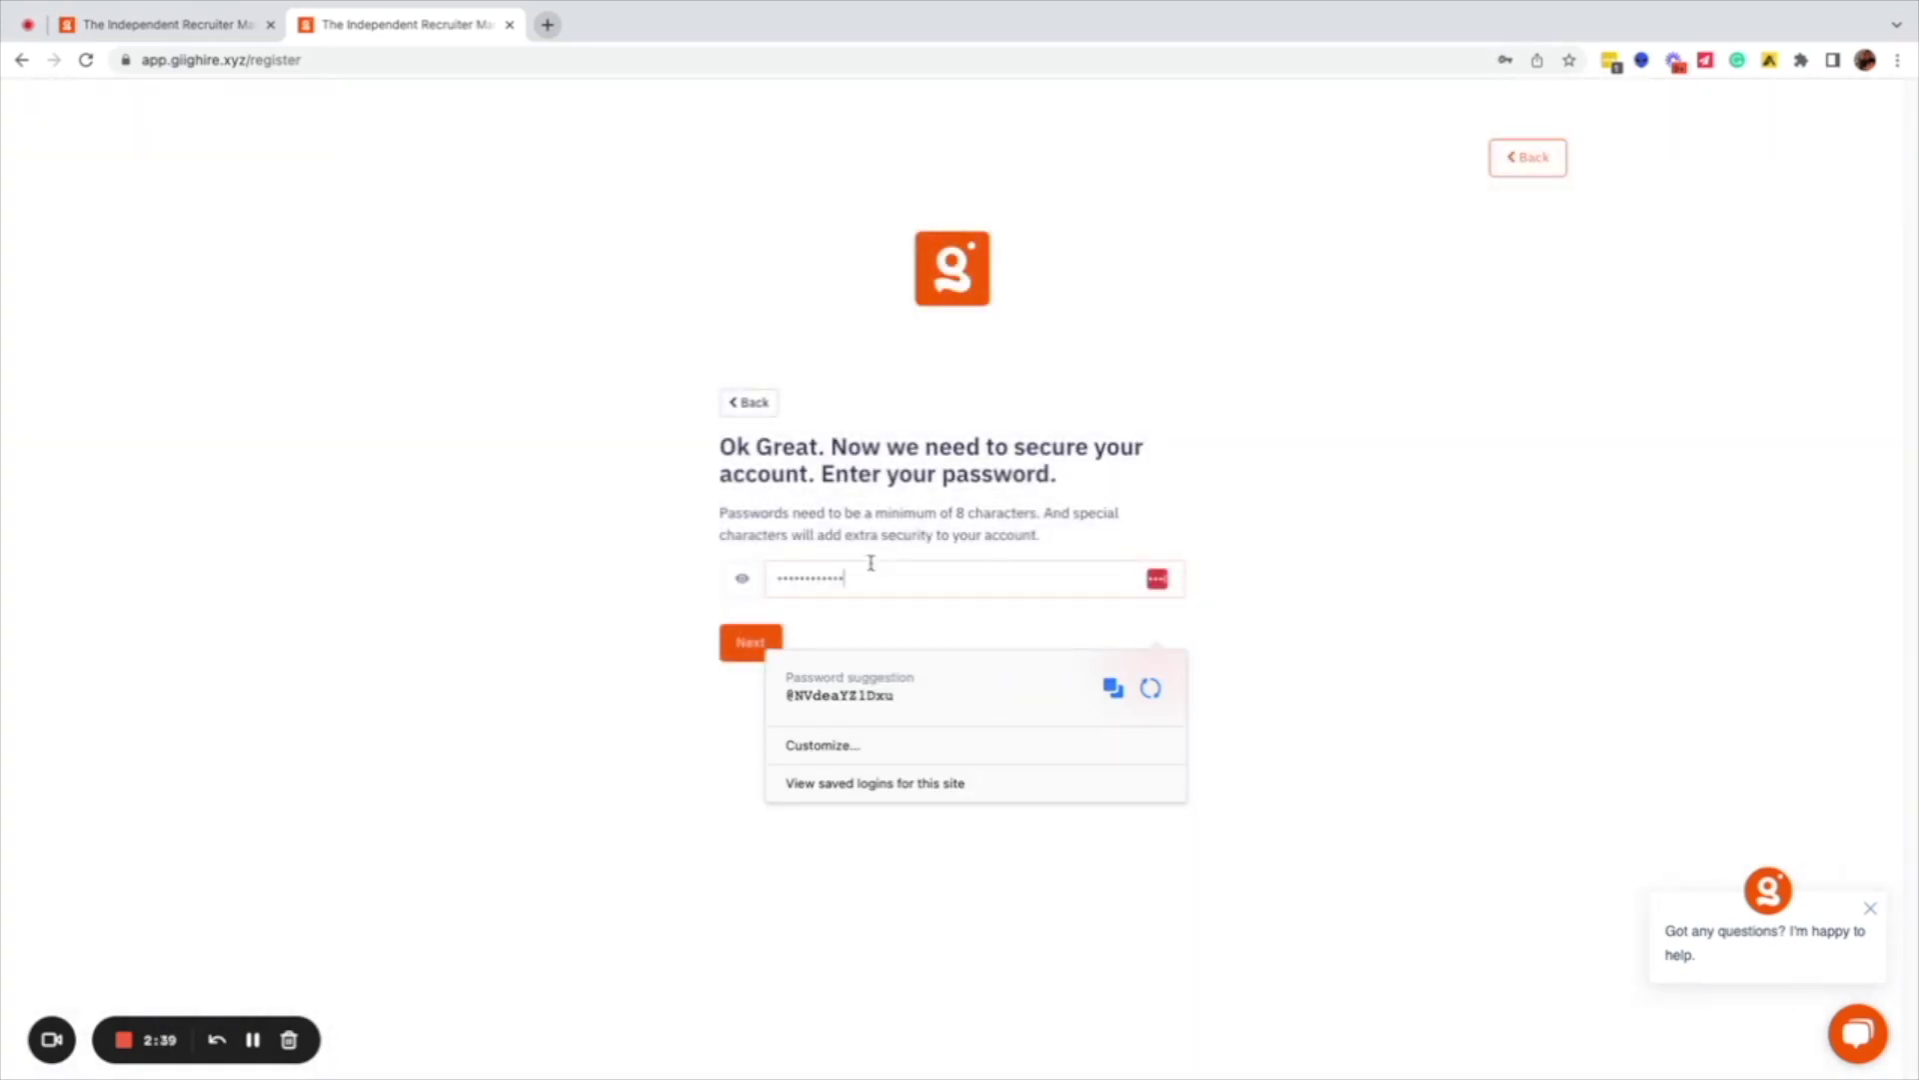
pyautogui.press('Return')
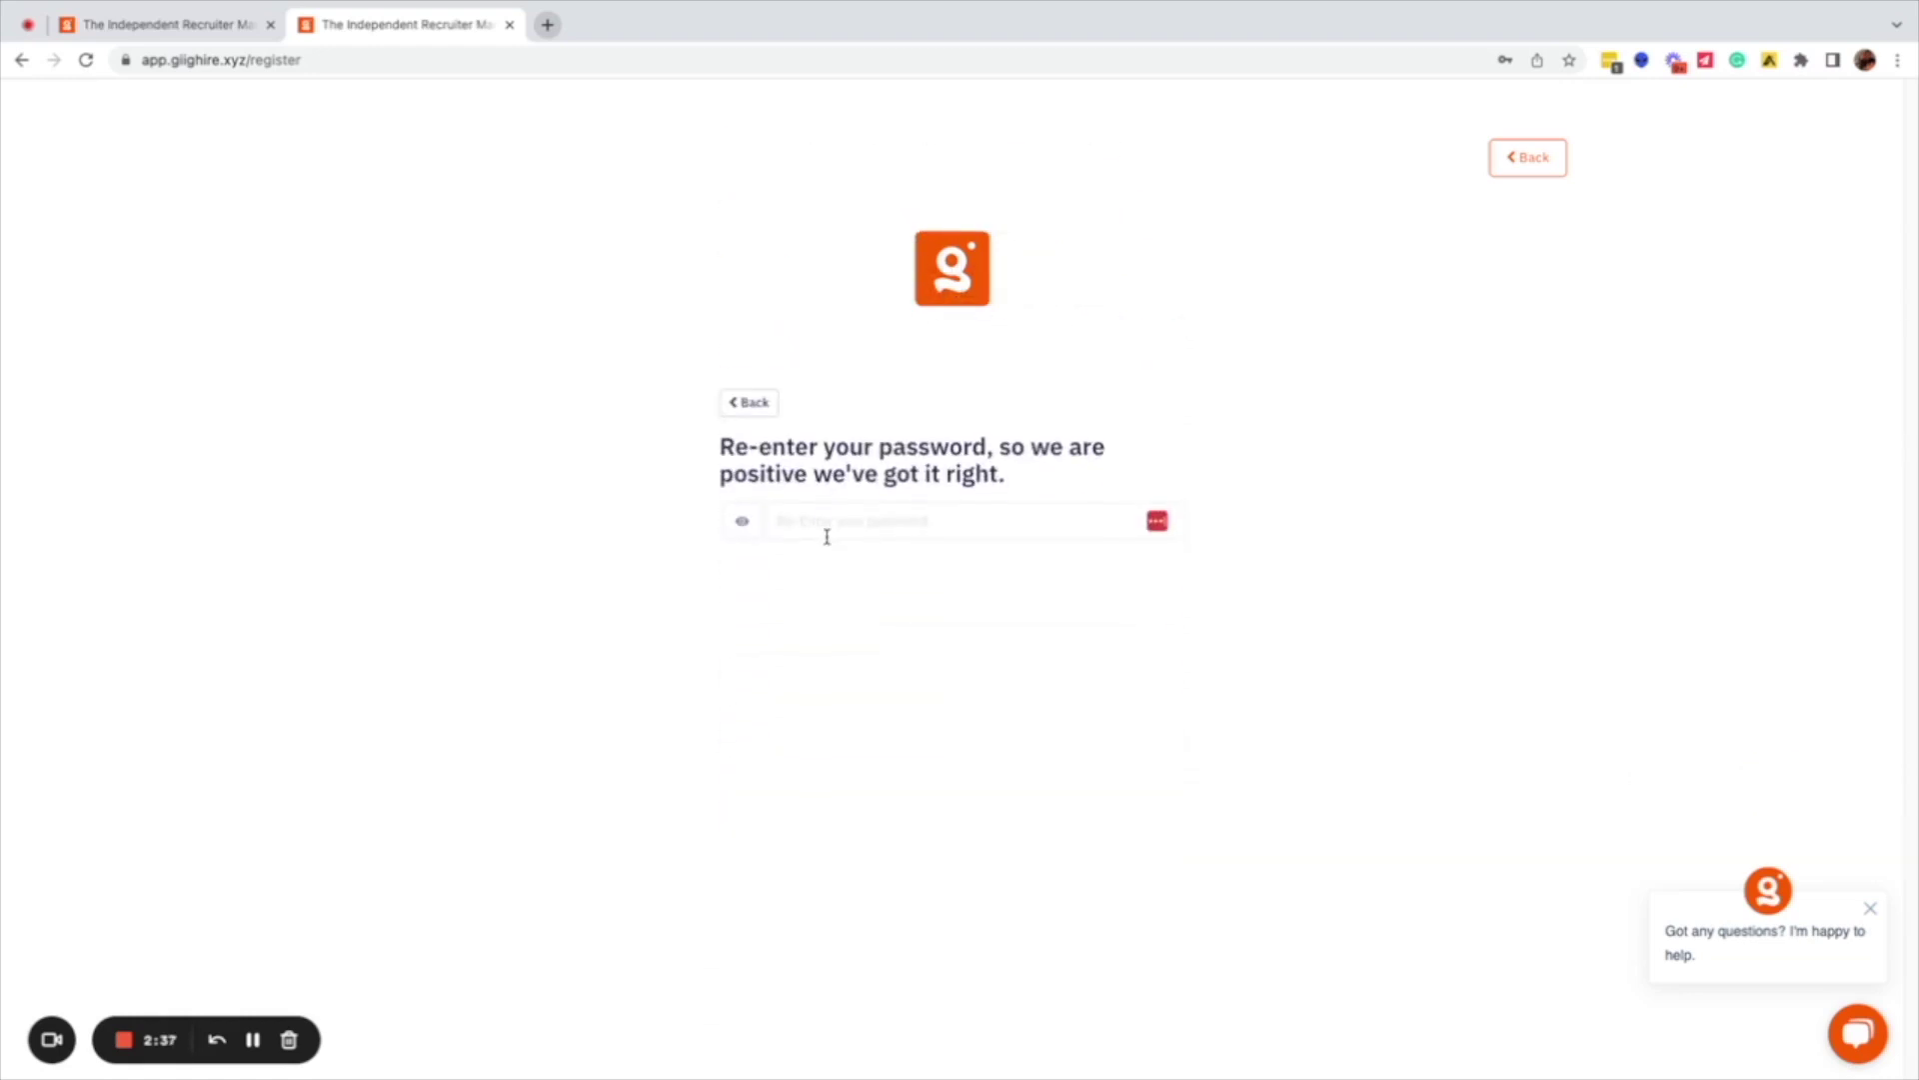
pyautogui.click(840, 523)
pyautogui.write('••••••••')
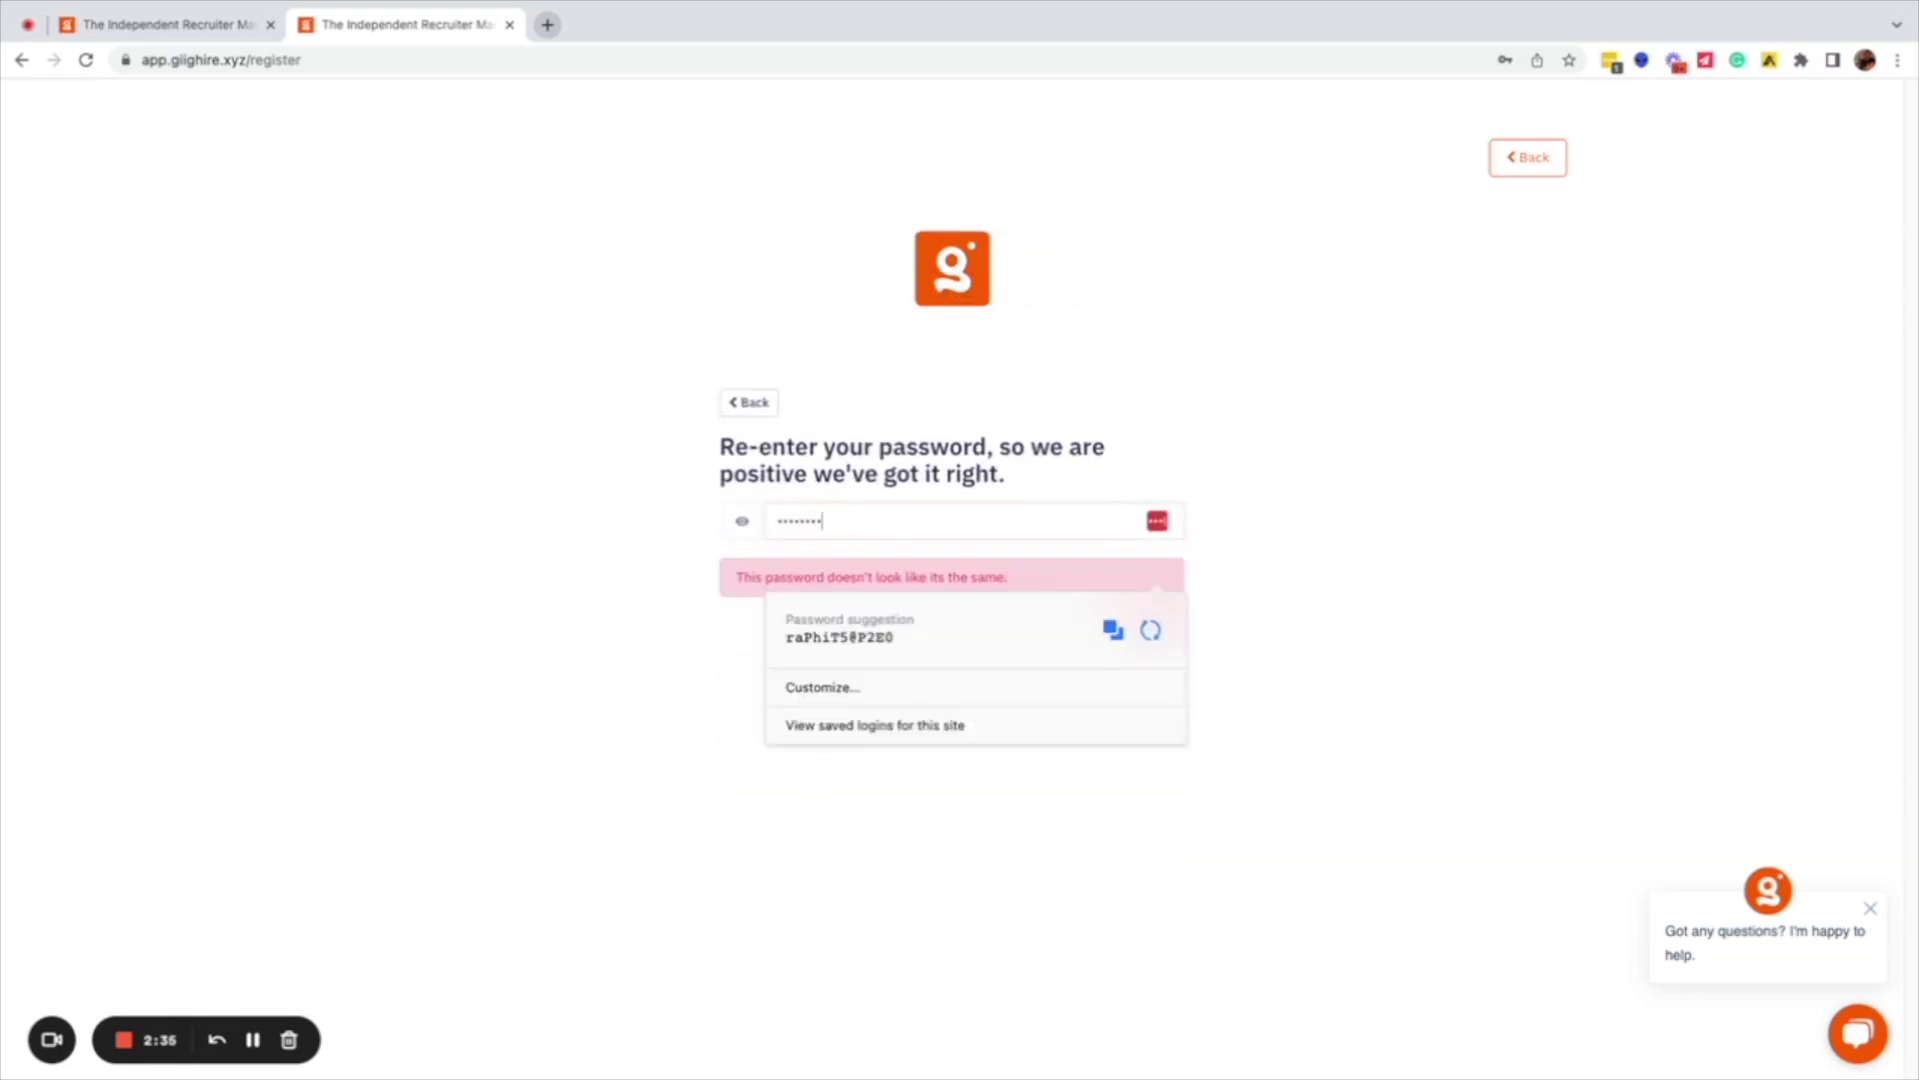
pyautogui.write('••••')
pyautogui.click(745, 590)
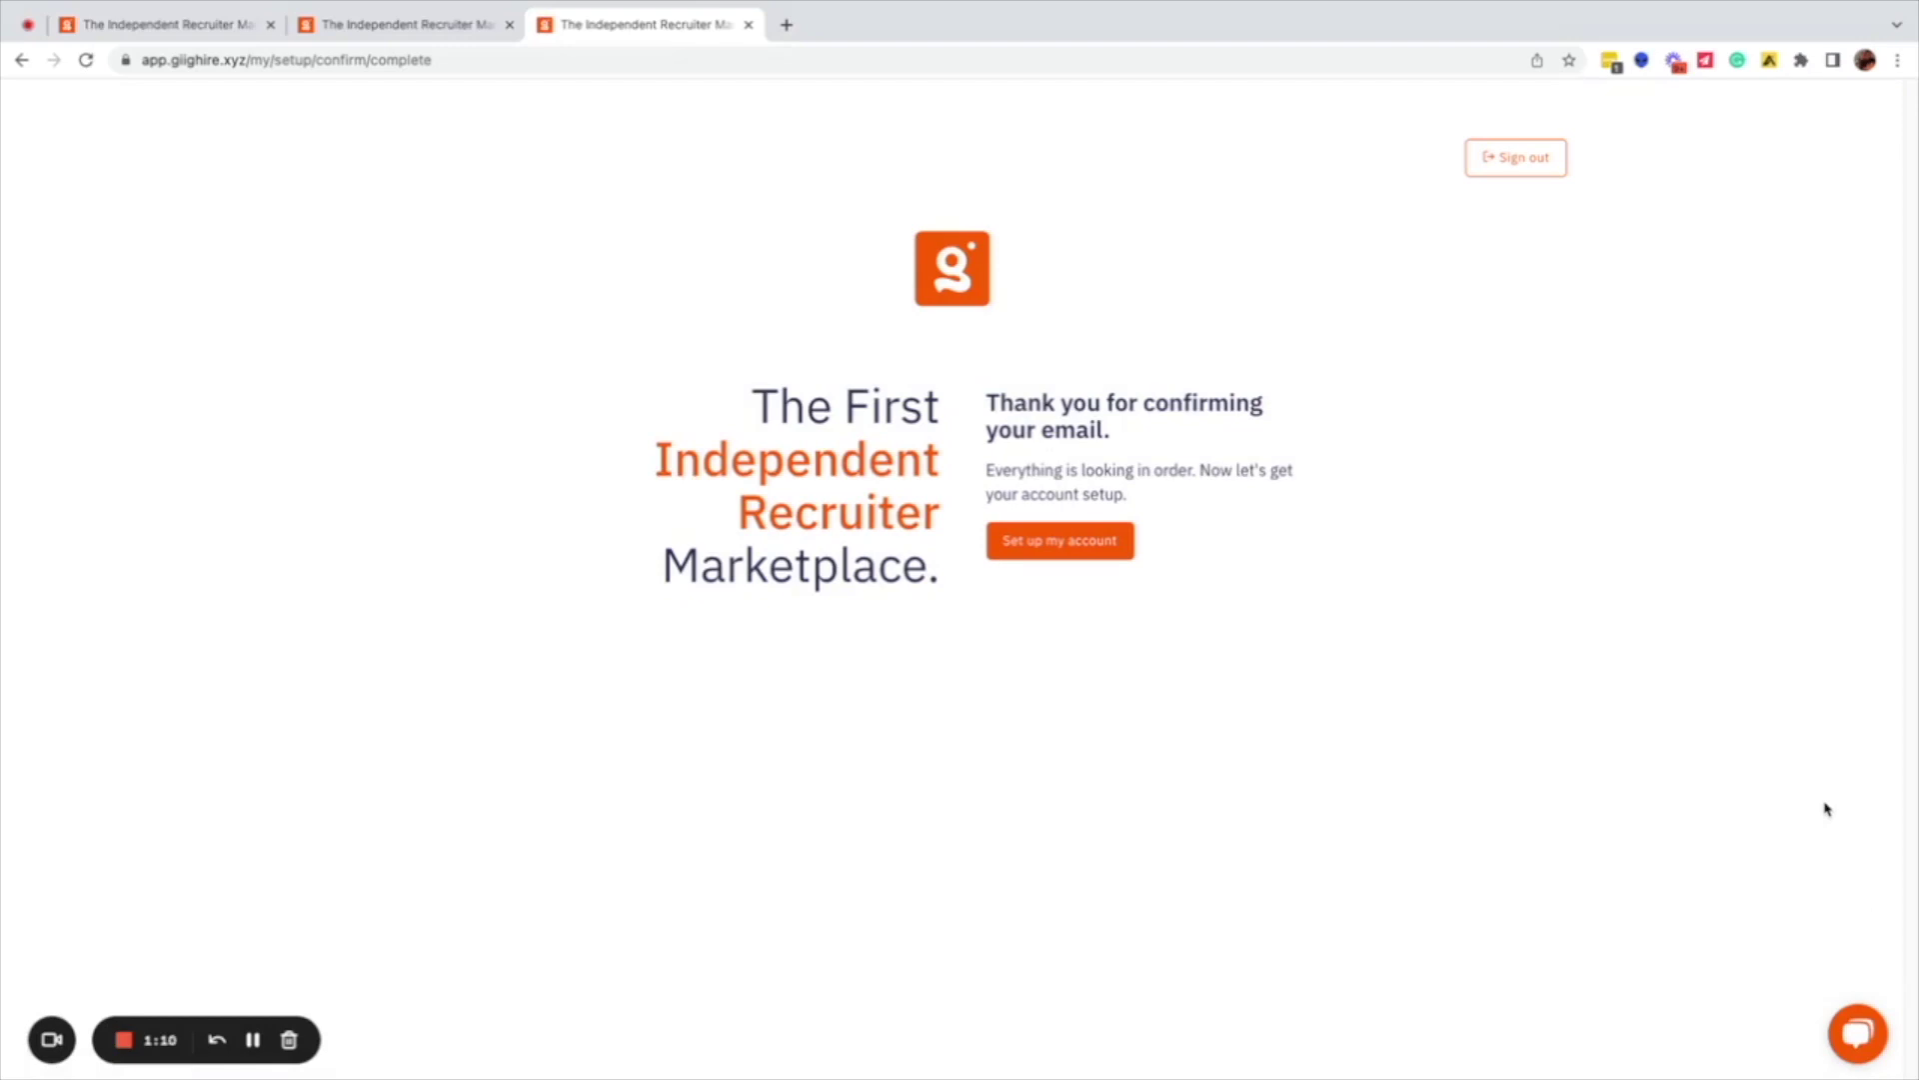
# - Start recruiter account setup, enter the first name, and begin entering the surname
pyautogui.click(1107, 552)
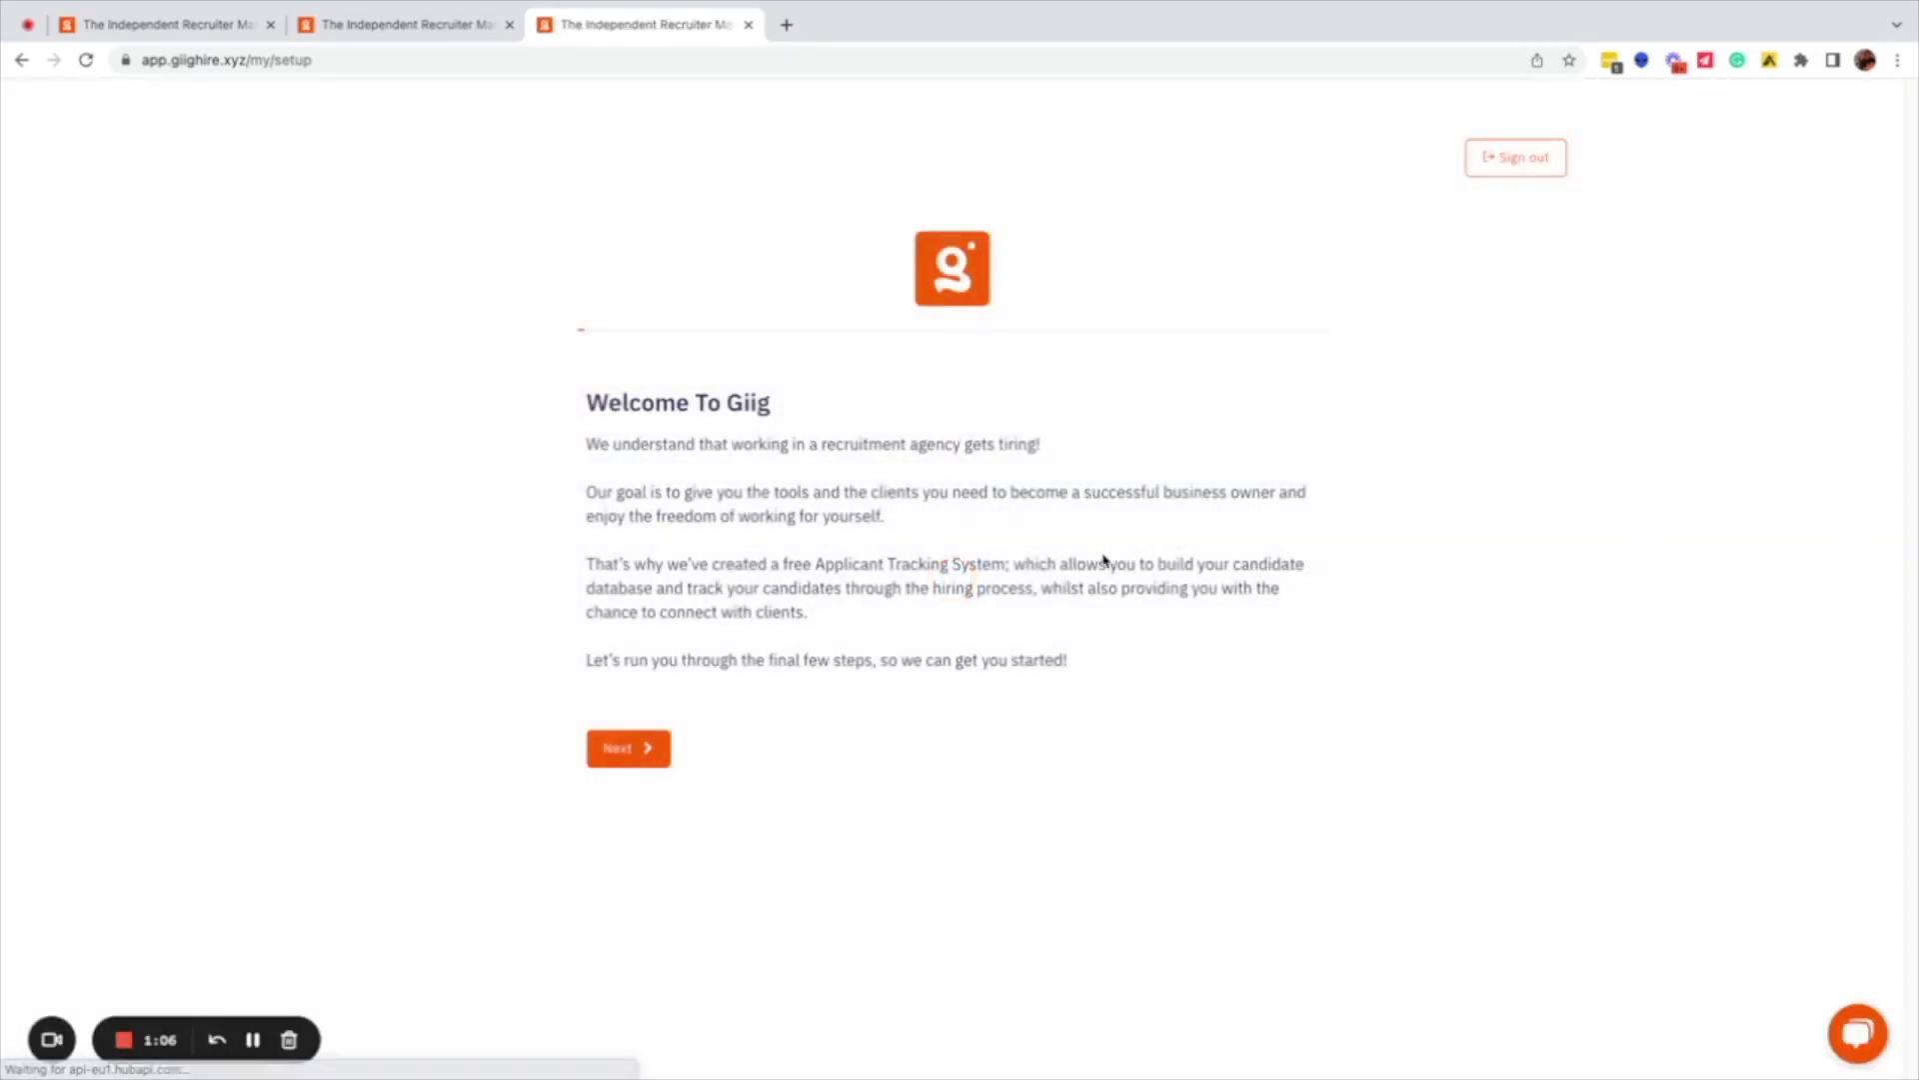
pyautogui.click(655, 759)
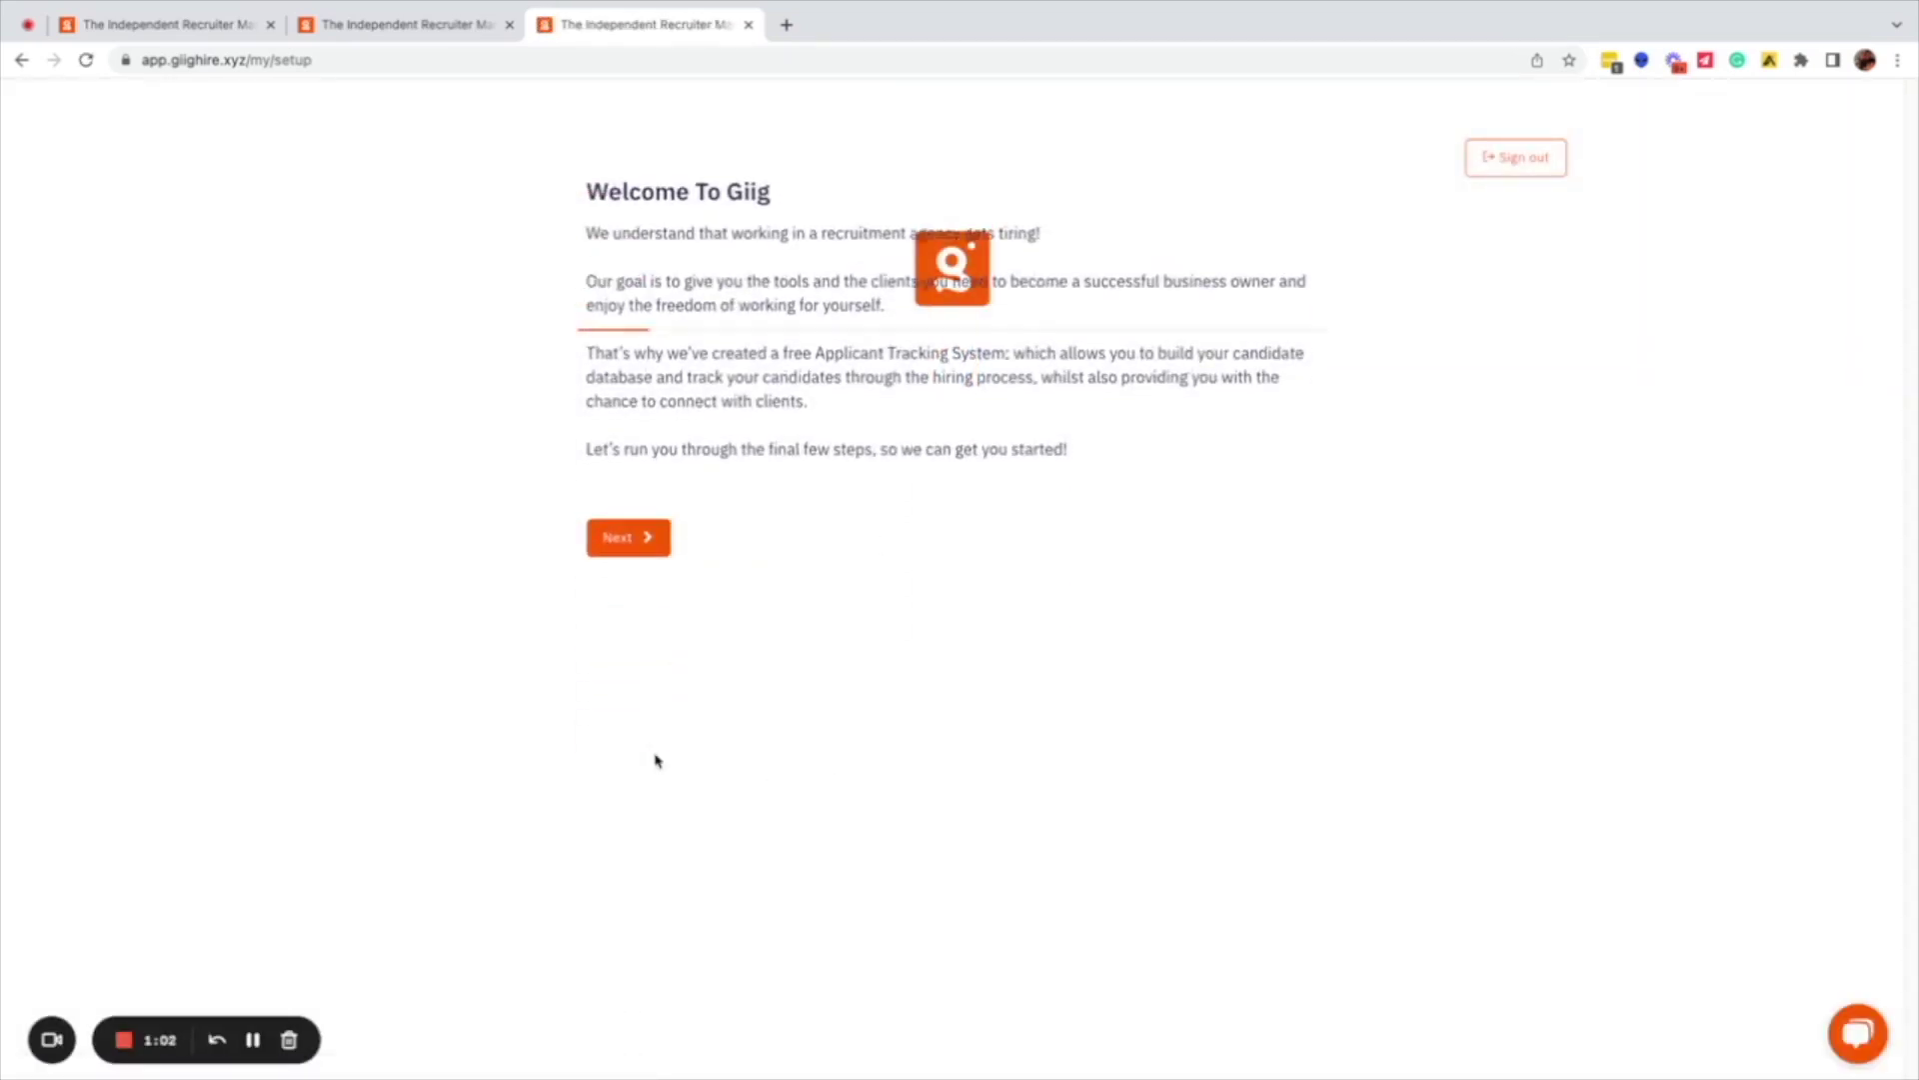
pyautogui.click(801, 465)
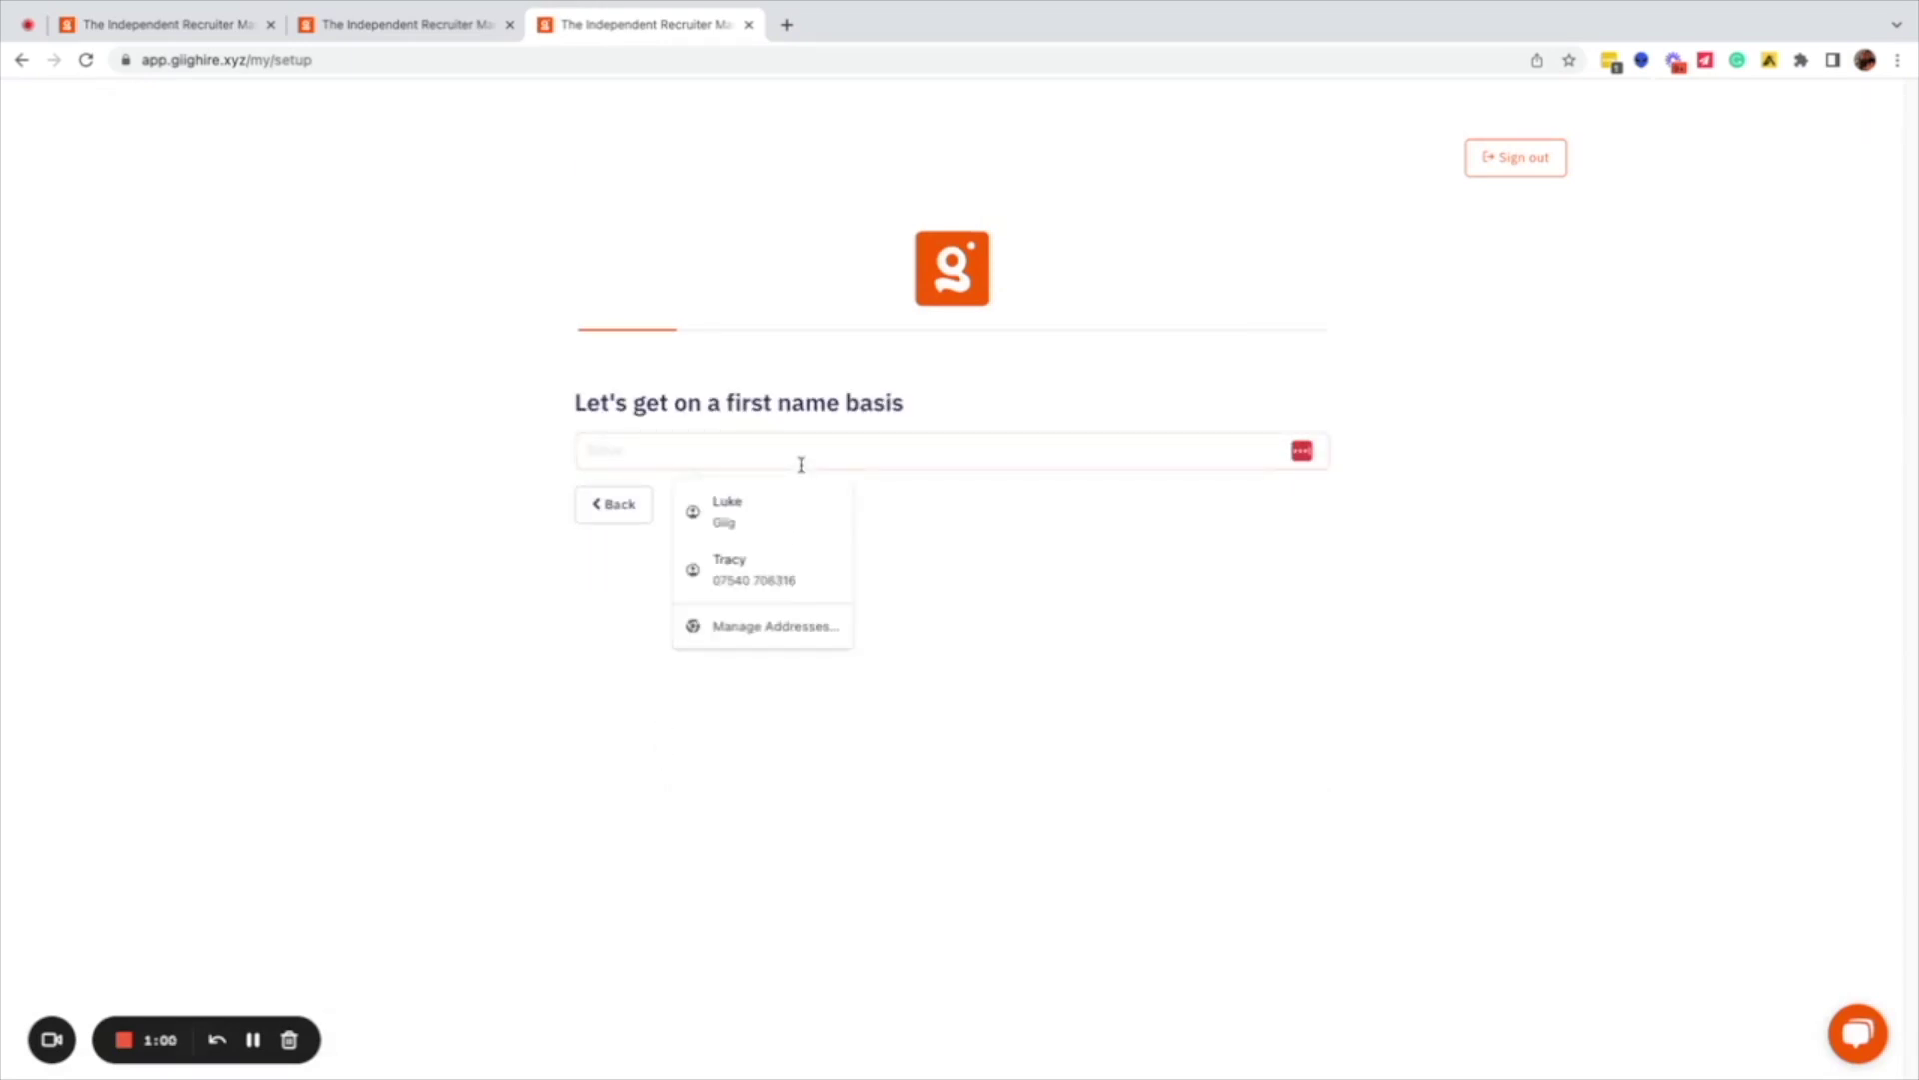
pyautogui.write('Luke')
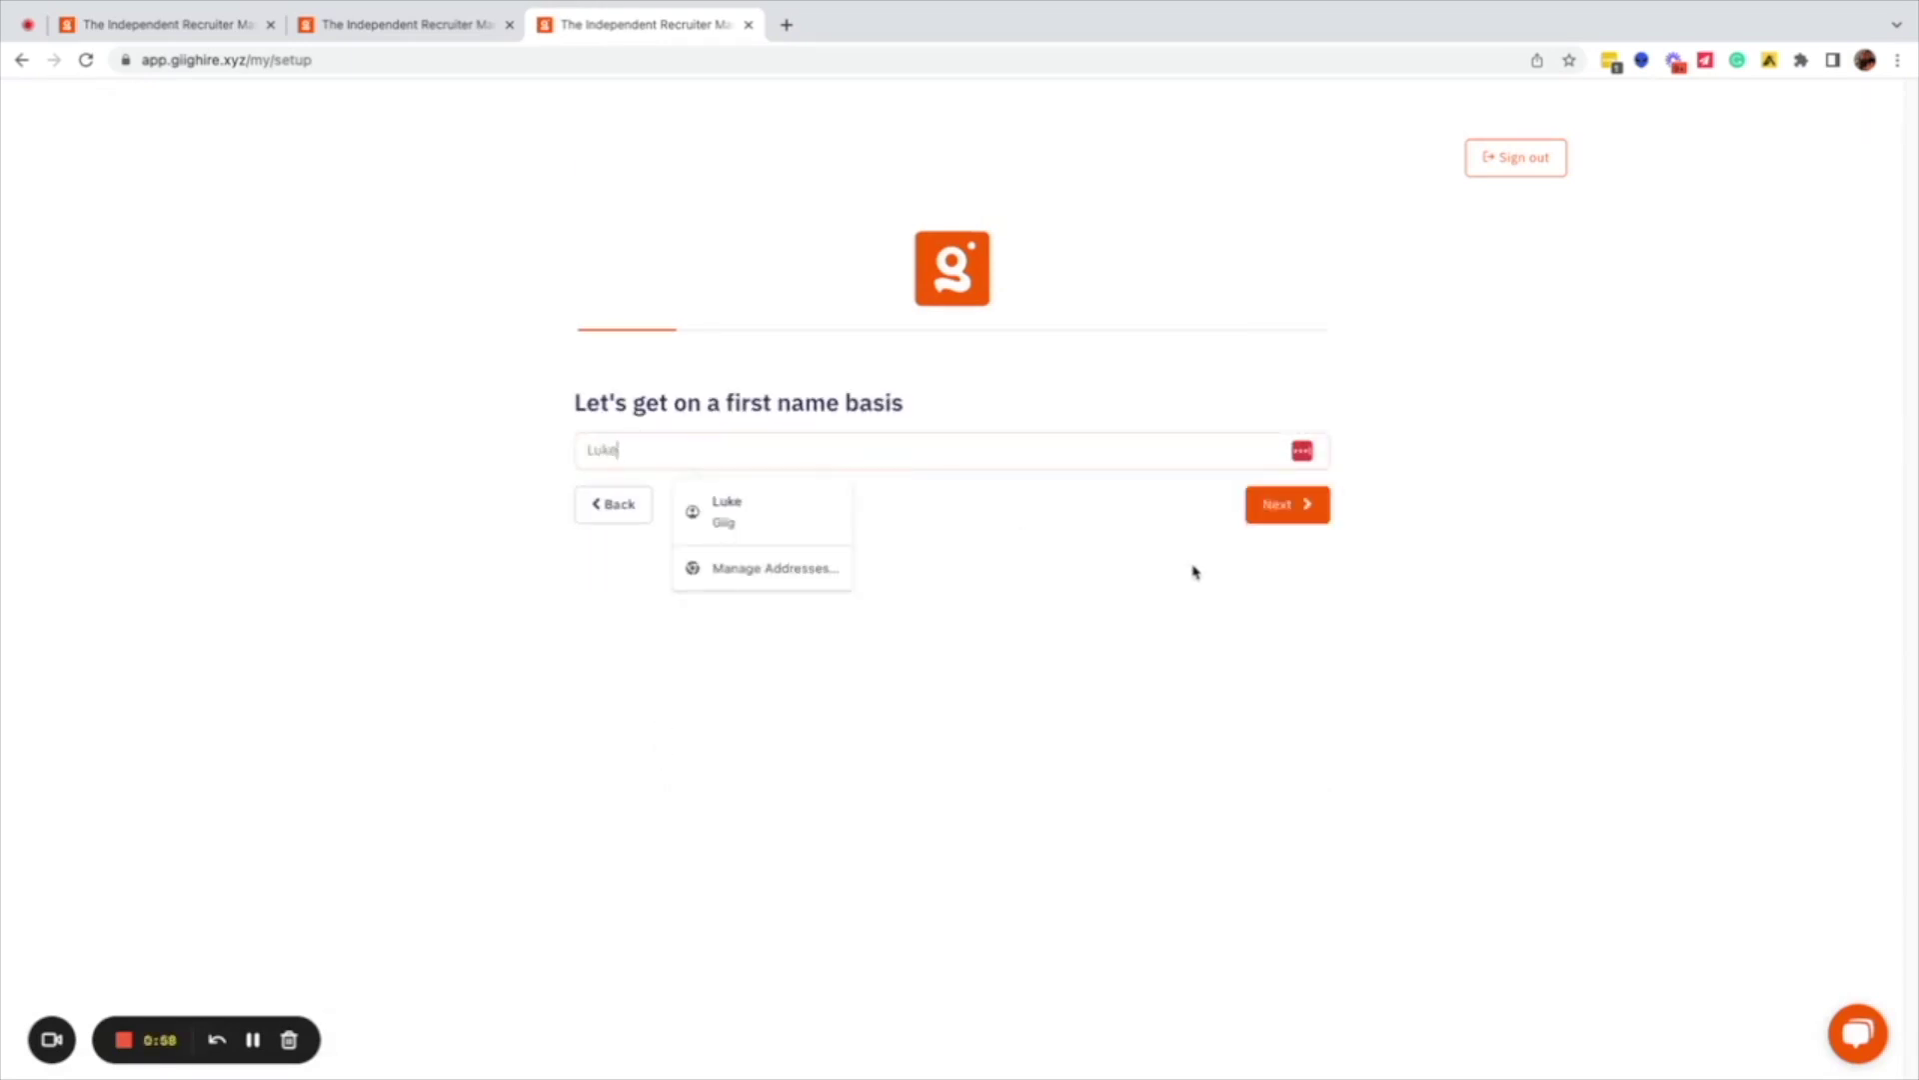
pyautogui.click(1314, 678)
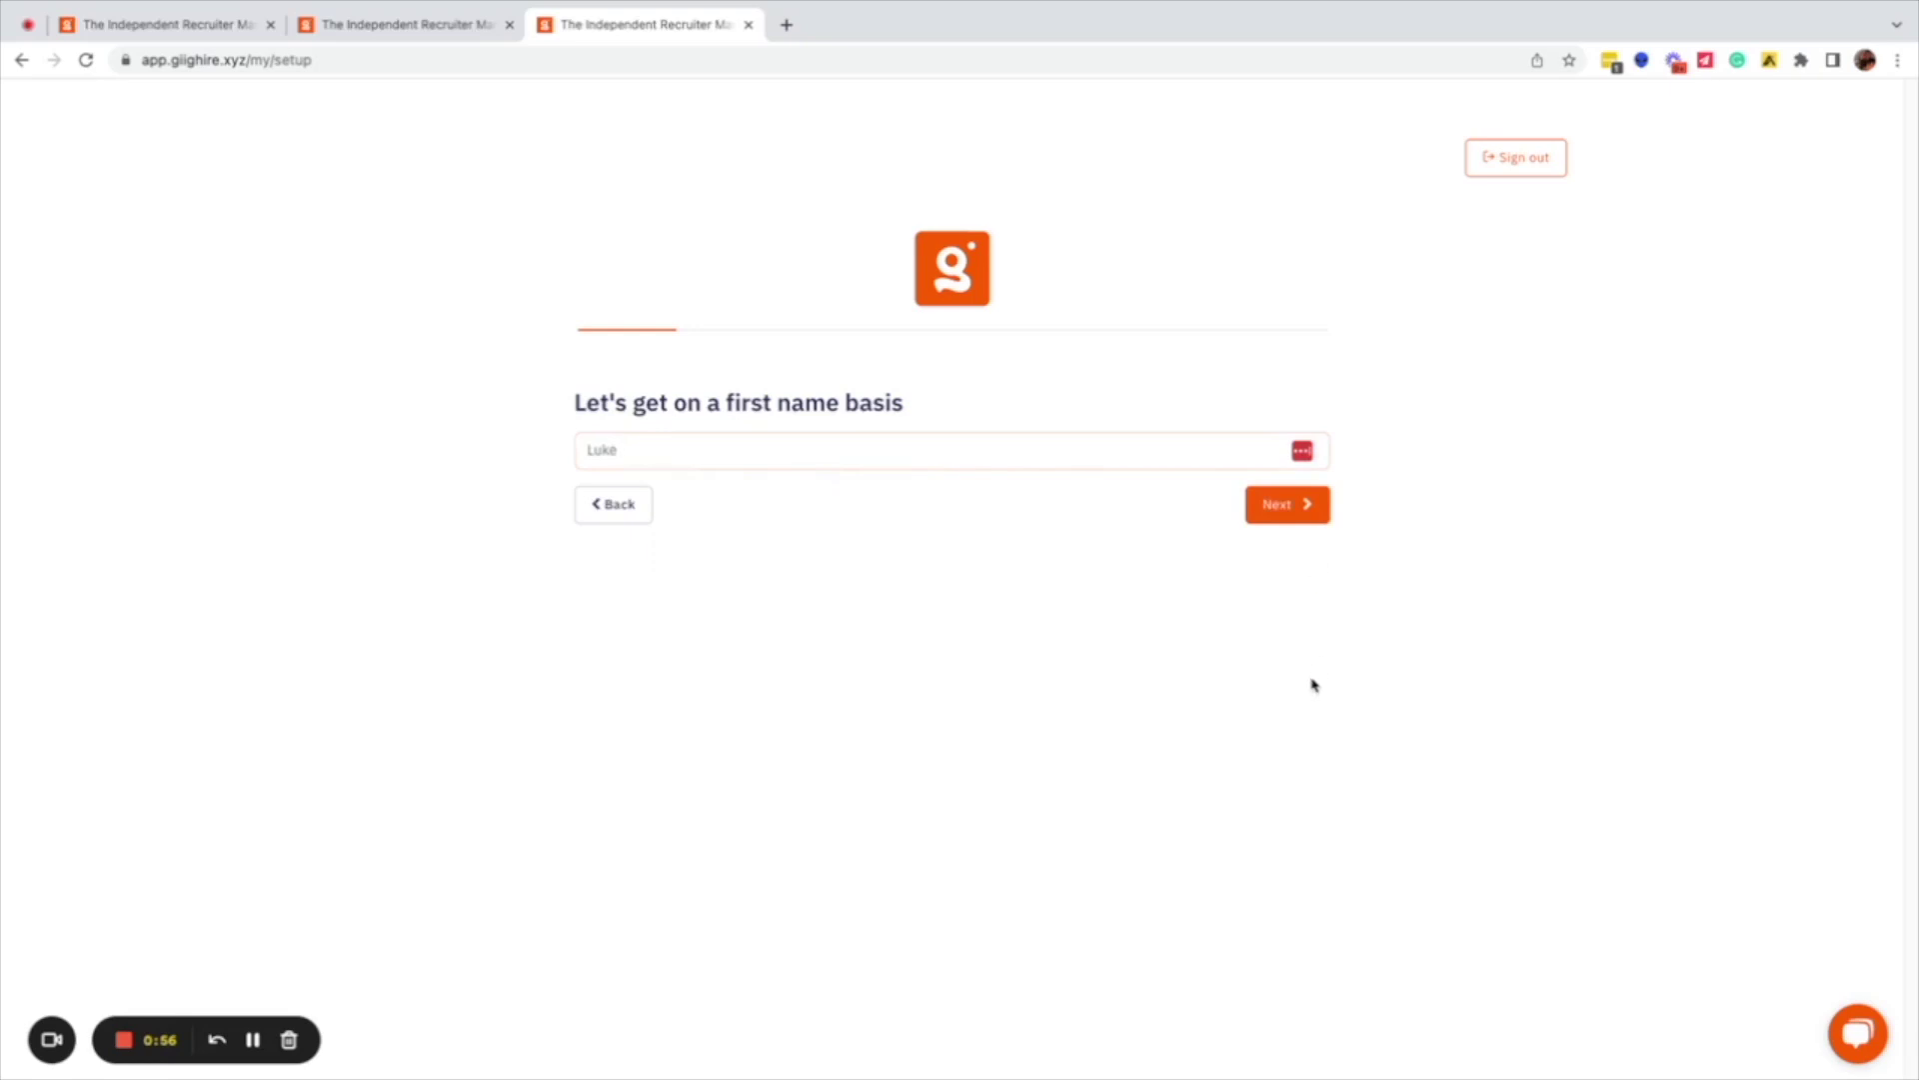
pyautogui.click(1286, 503)
pyautogui.click(731, 468)
pyautogui.write('H')
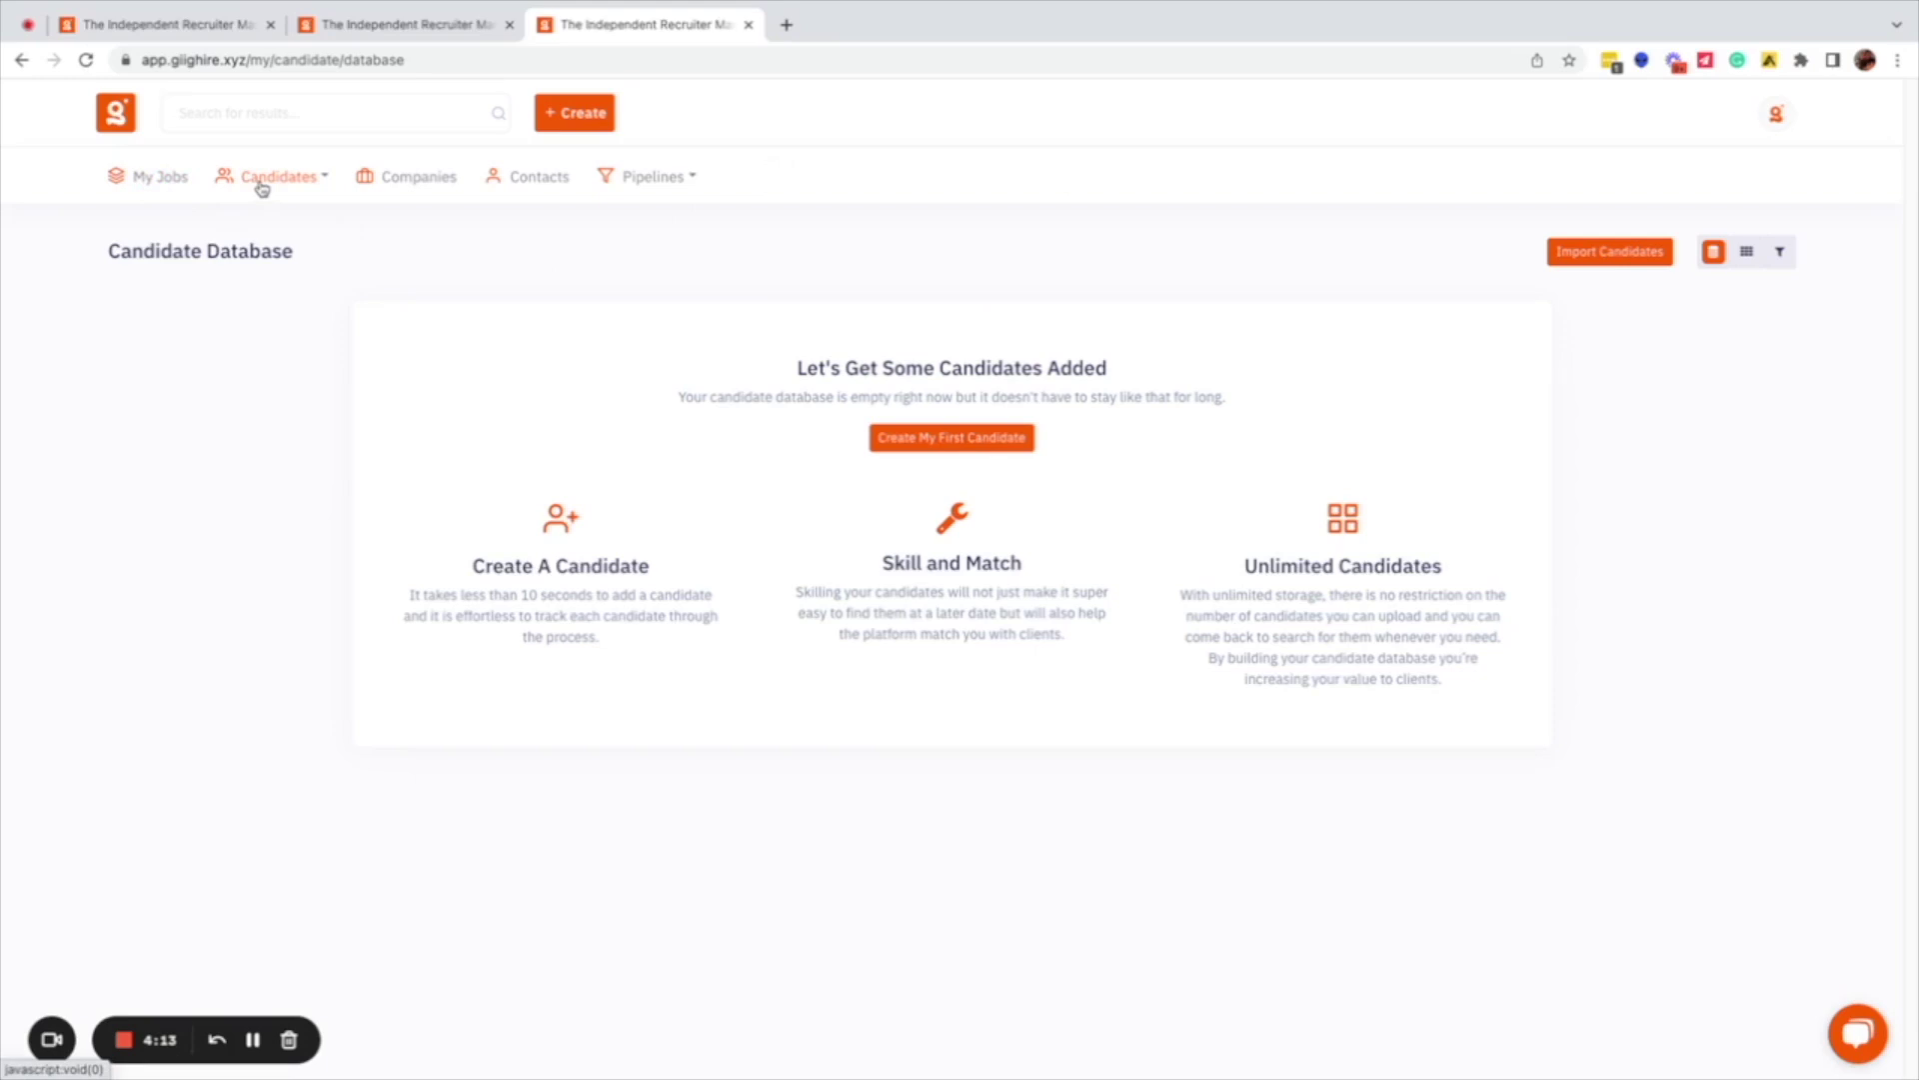
# - Check the Pipelines and + Create dropdown options, then go to the Company Database
pyautogui.click(649, 178)
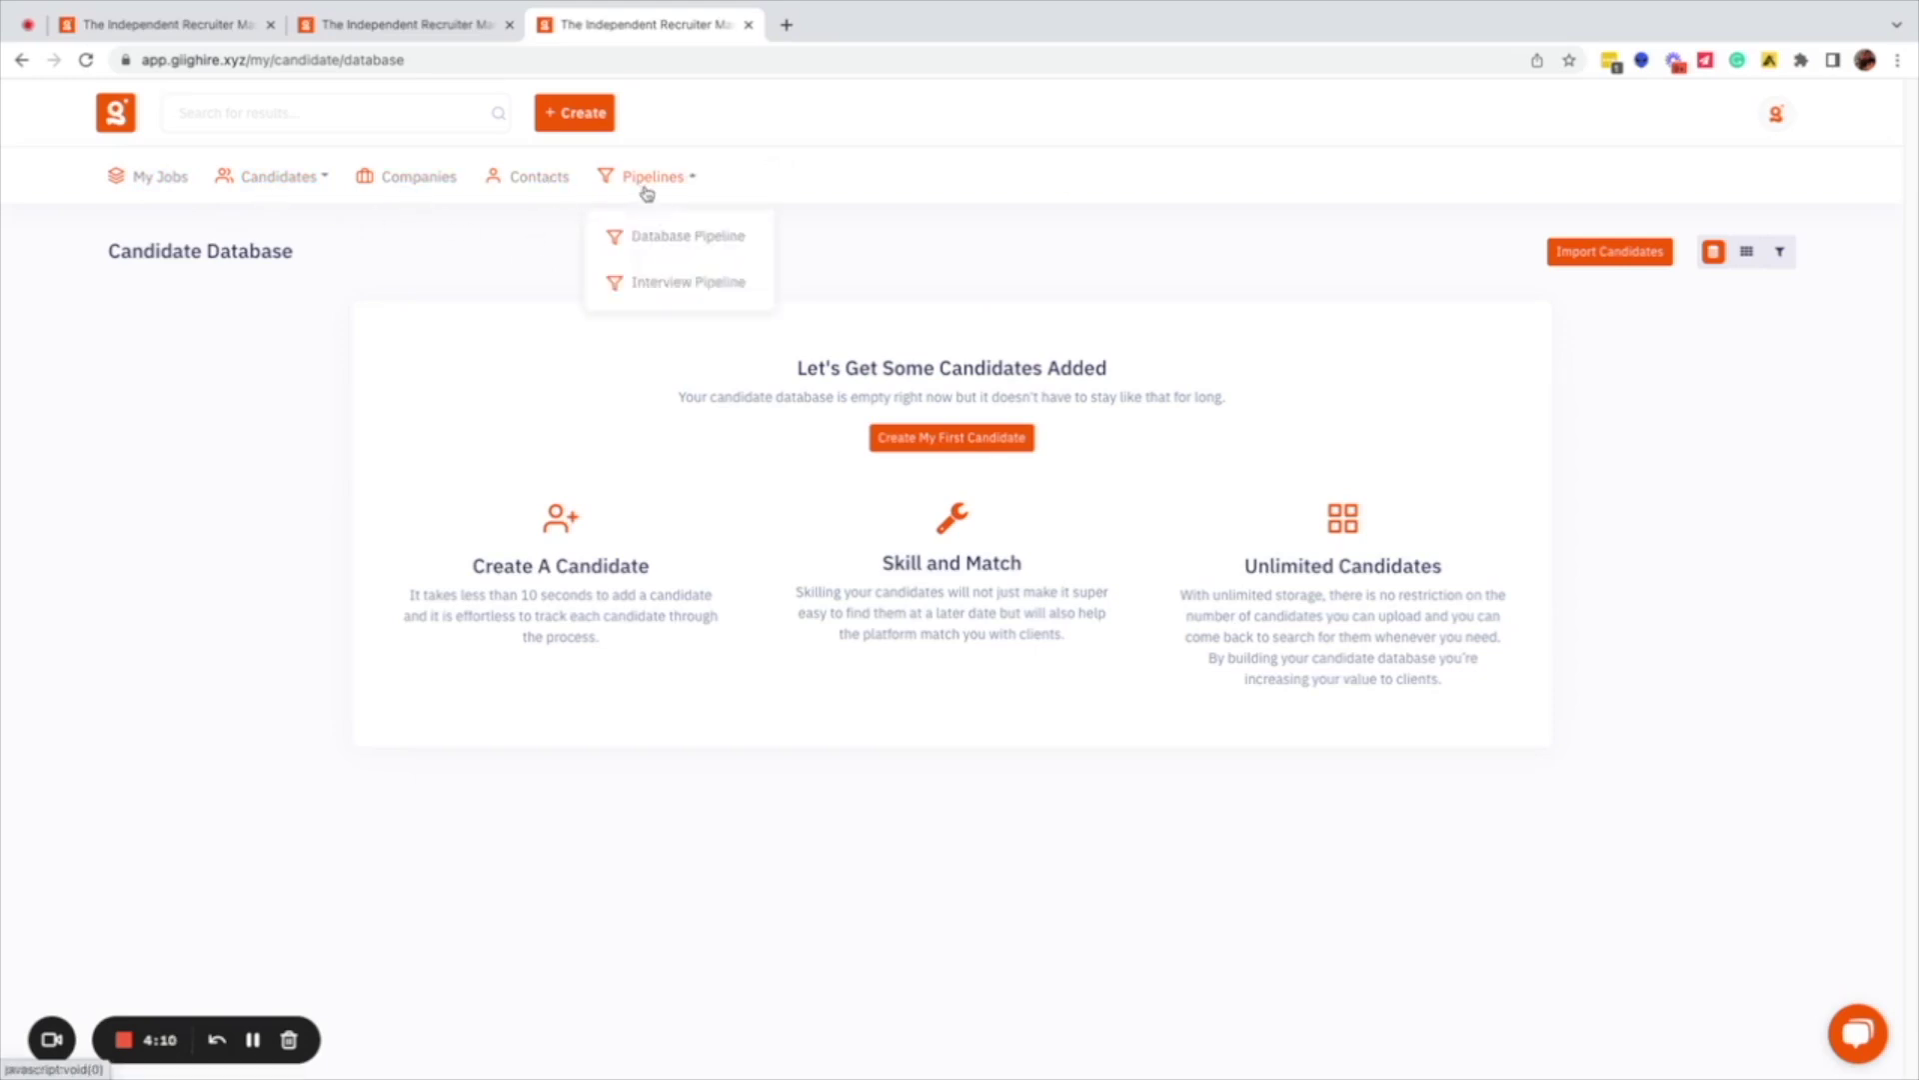
pyautogui.click(951, 251)
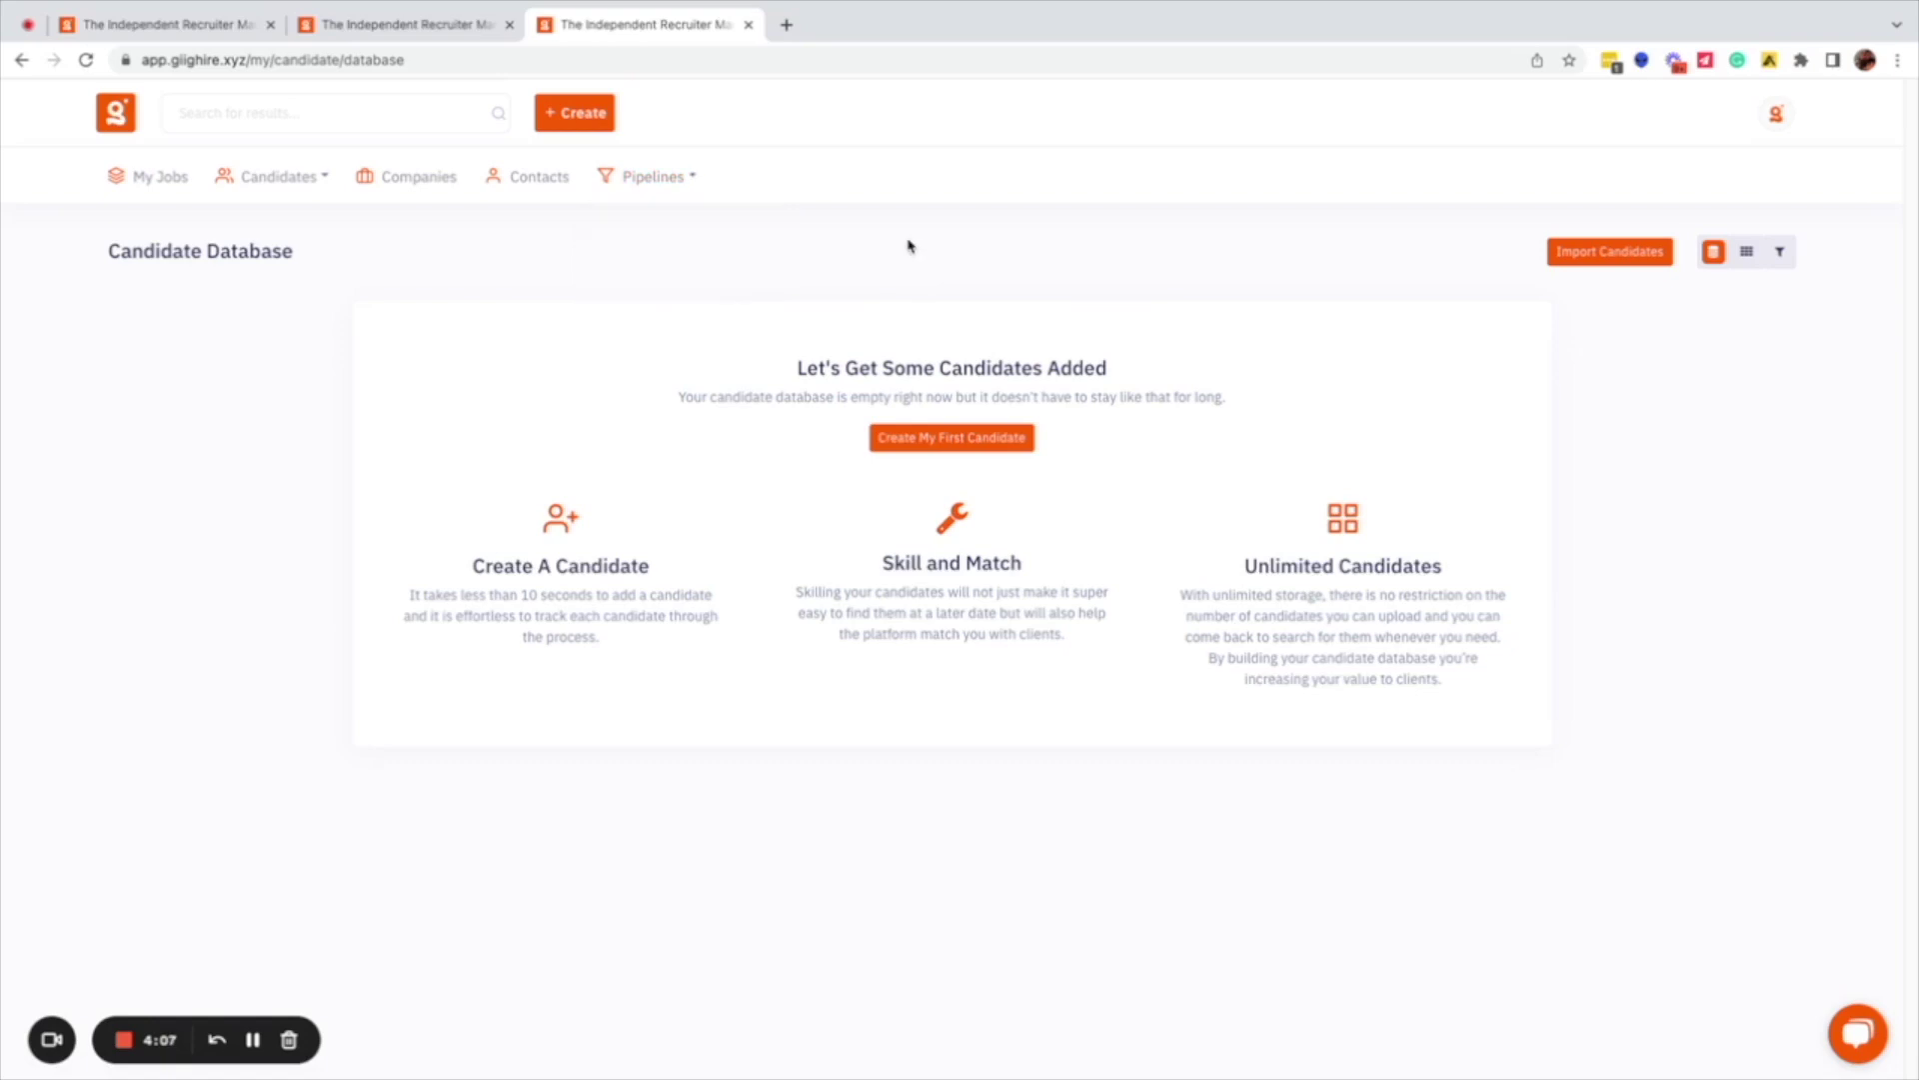
pyautogui.click(606, 126)
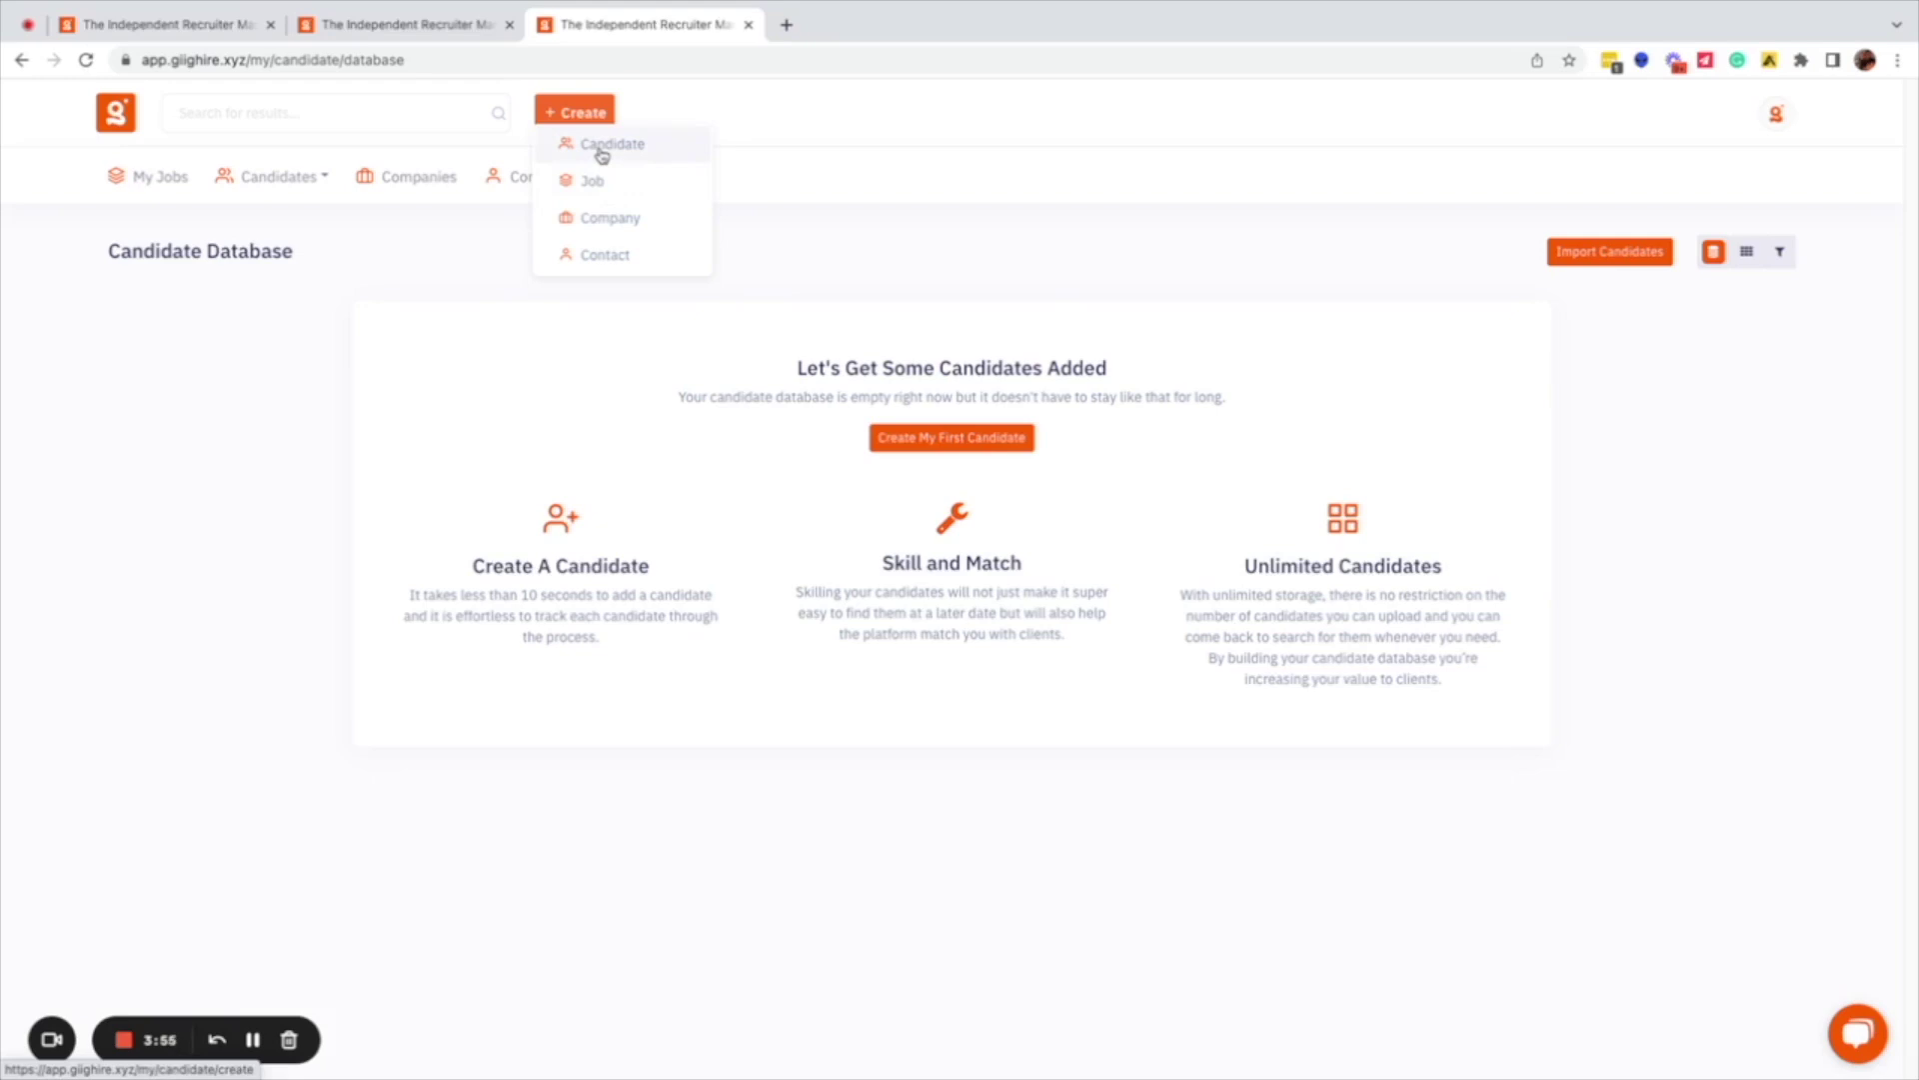
pyautogui.click(437, 216)
pyautogui.click(436, 178)
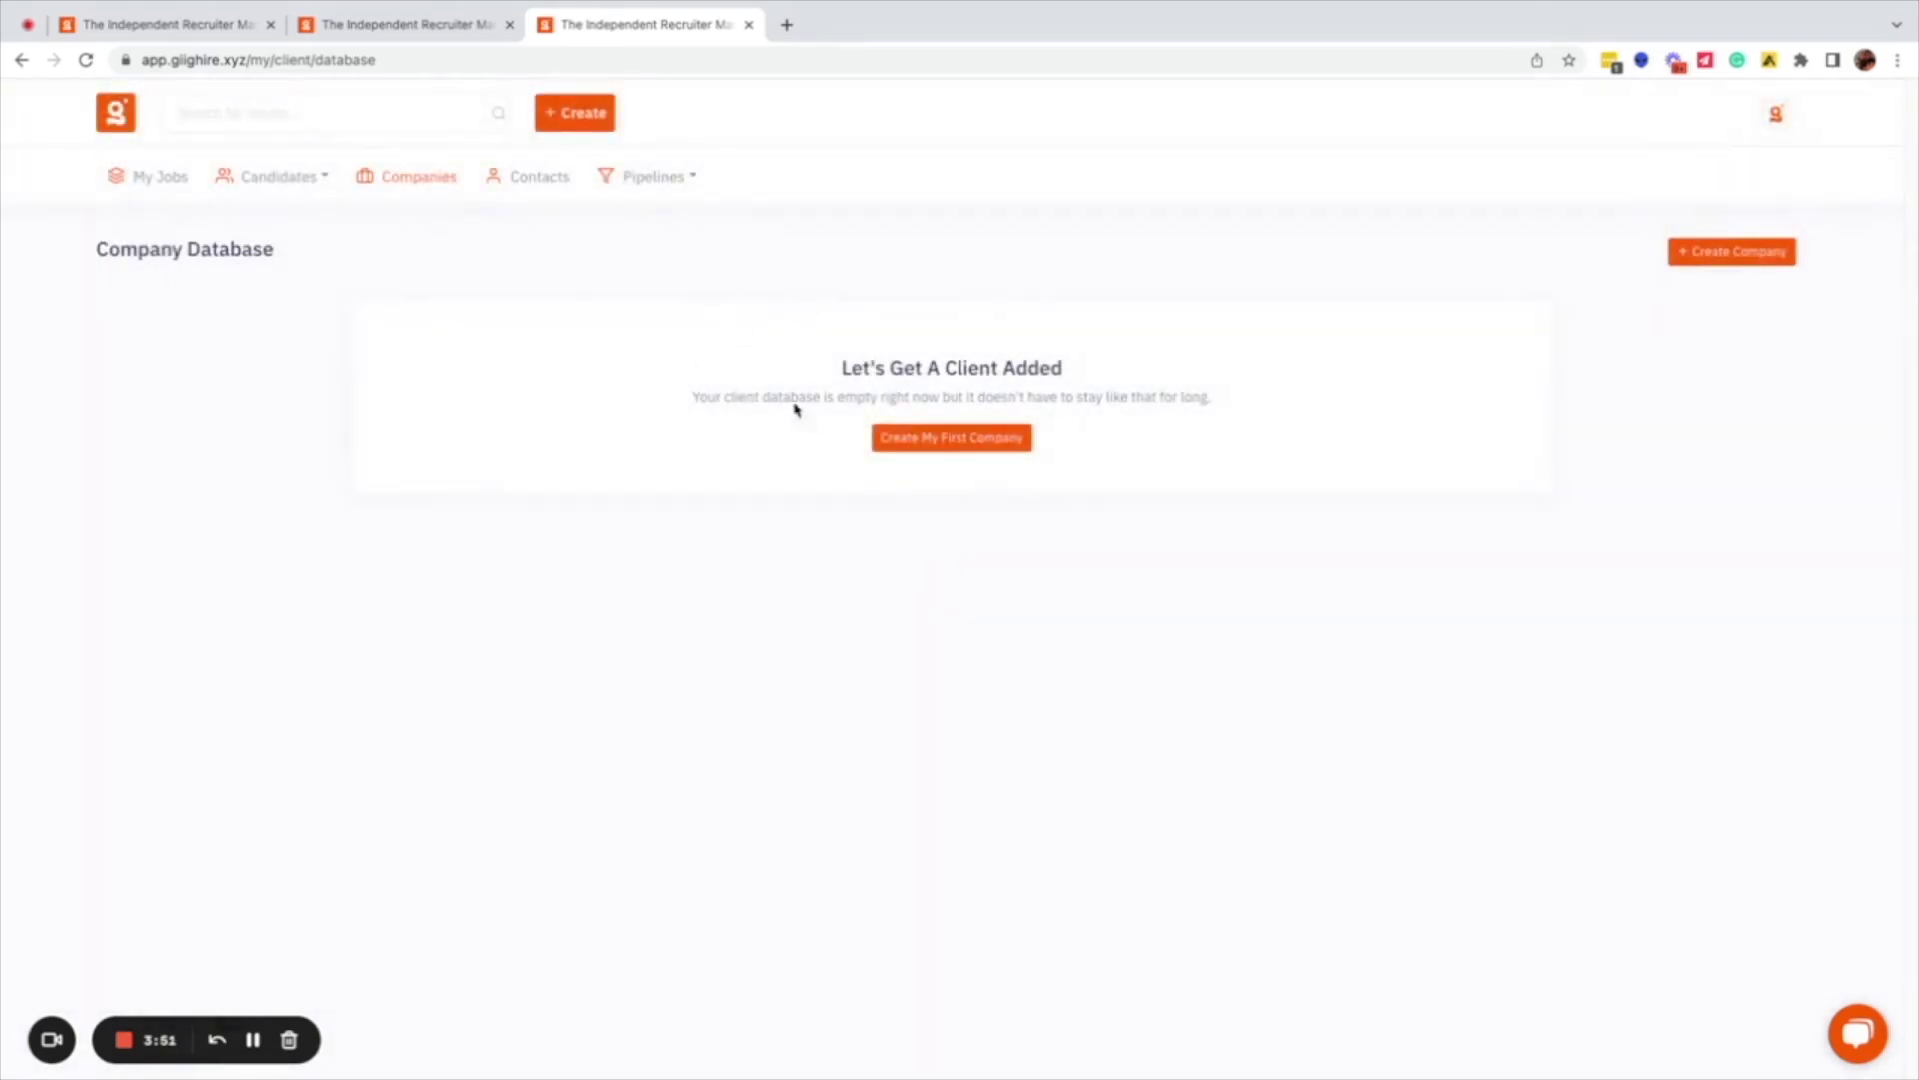
# - Create the first company, Giig, using GIIG-Icon-ORANGE.png as its logo
pyautogui.click(940, 441)
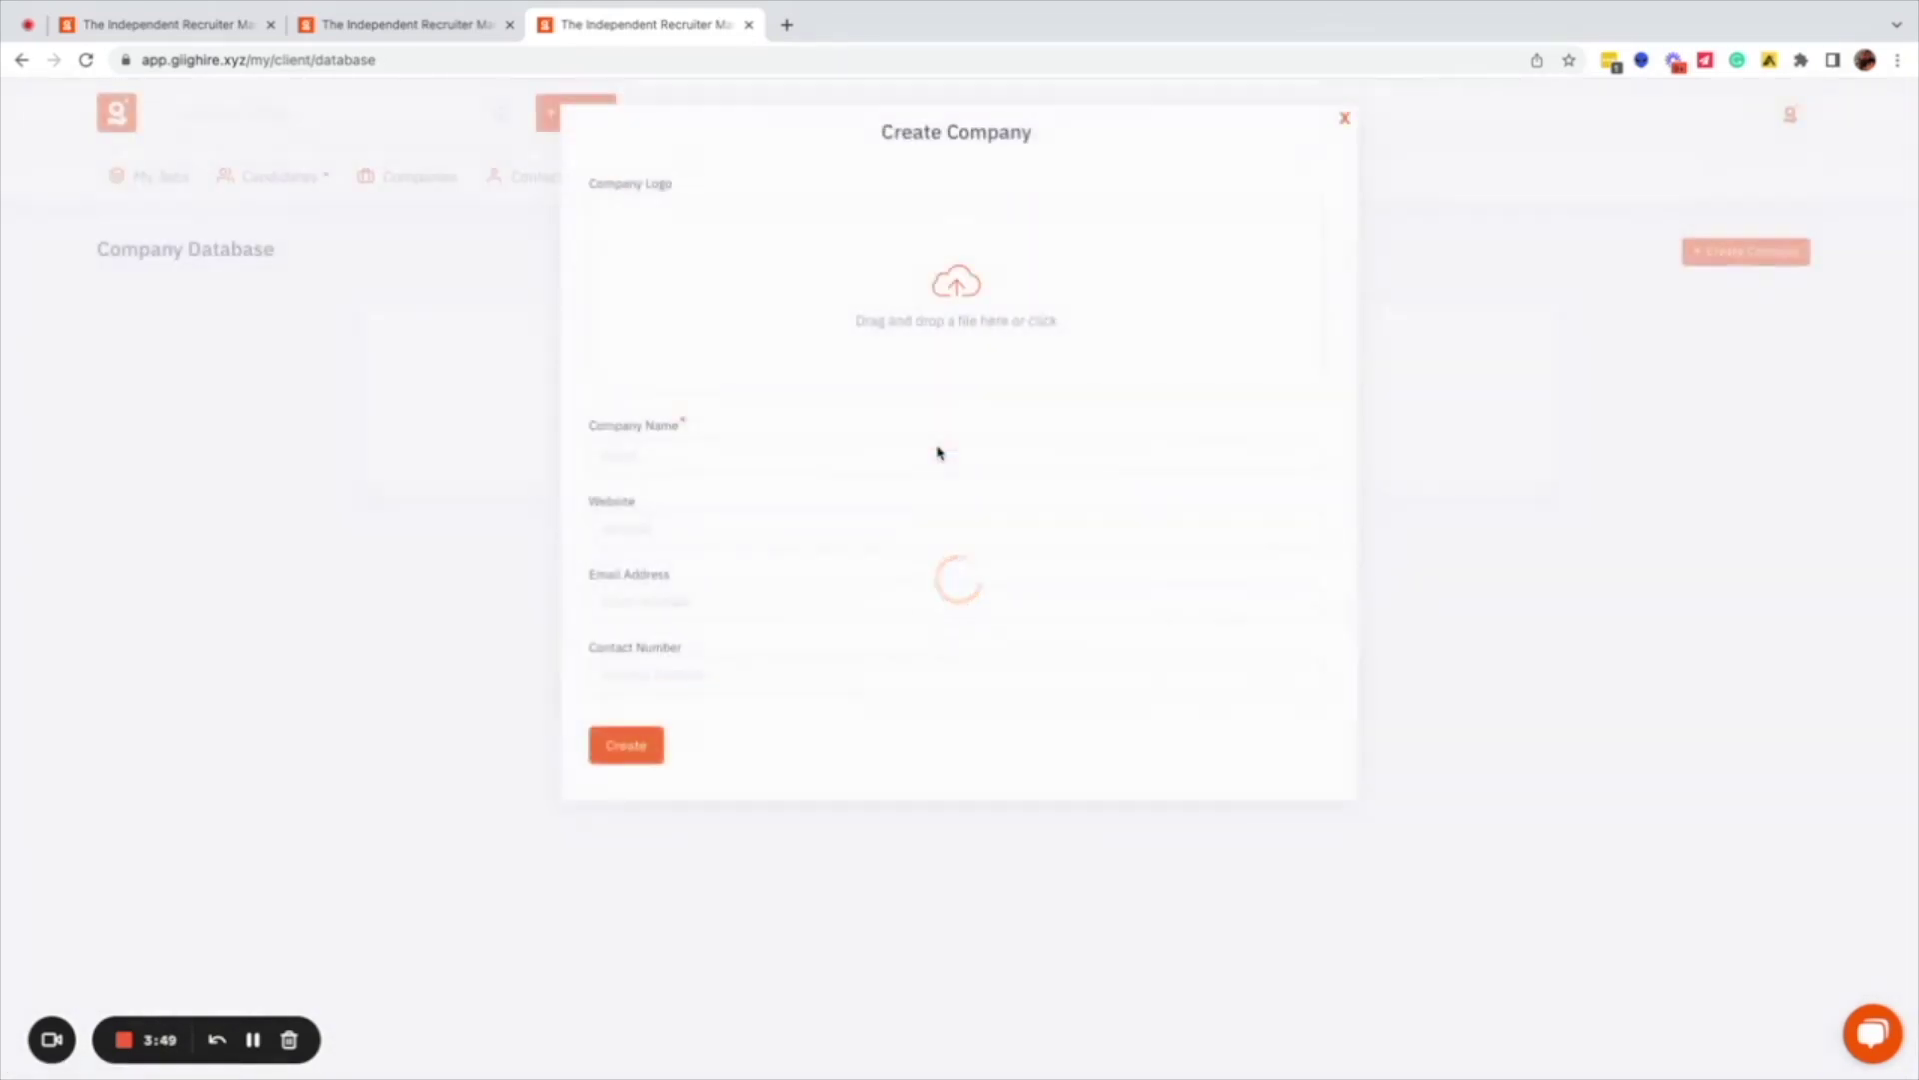
pyautogui.click(886, 348)
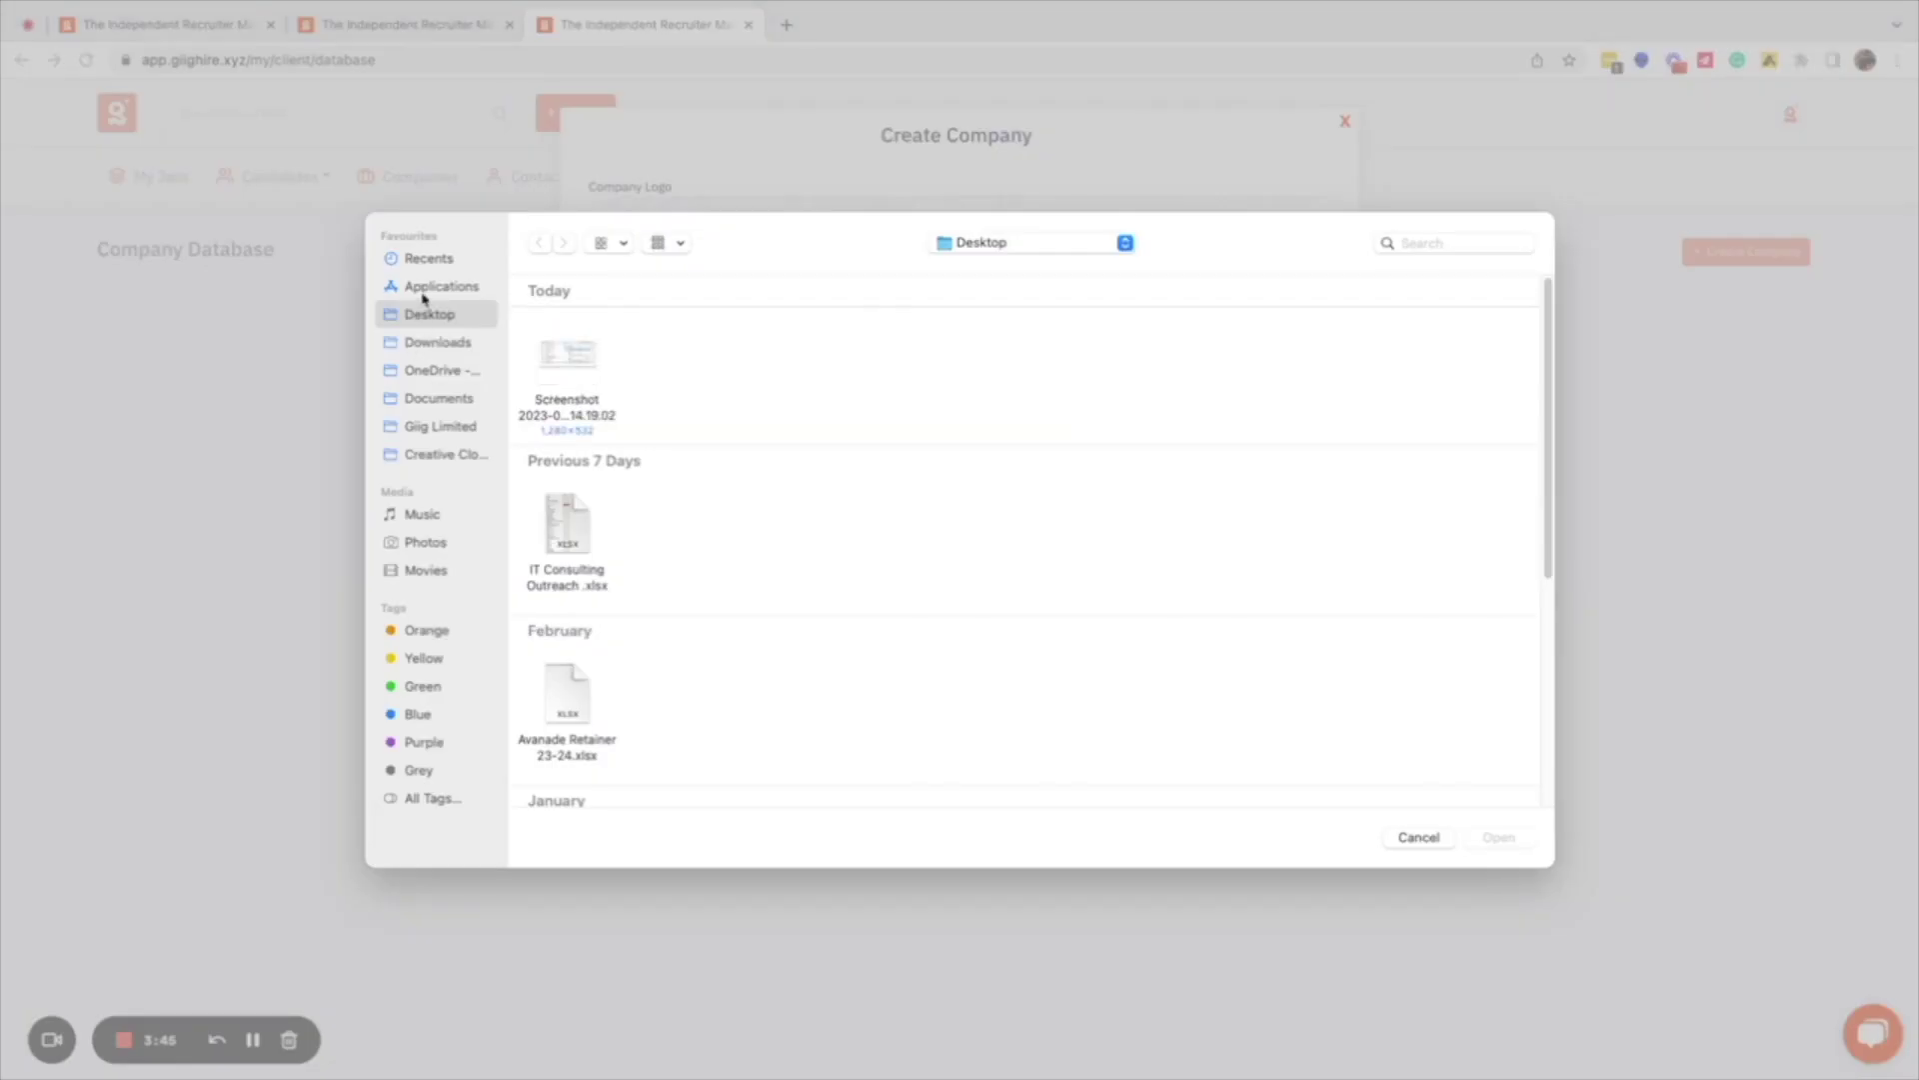
pyautogui.scroll(-10, 726, 483)
pyautogui.doubleClick(904, 715)
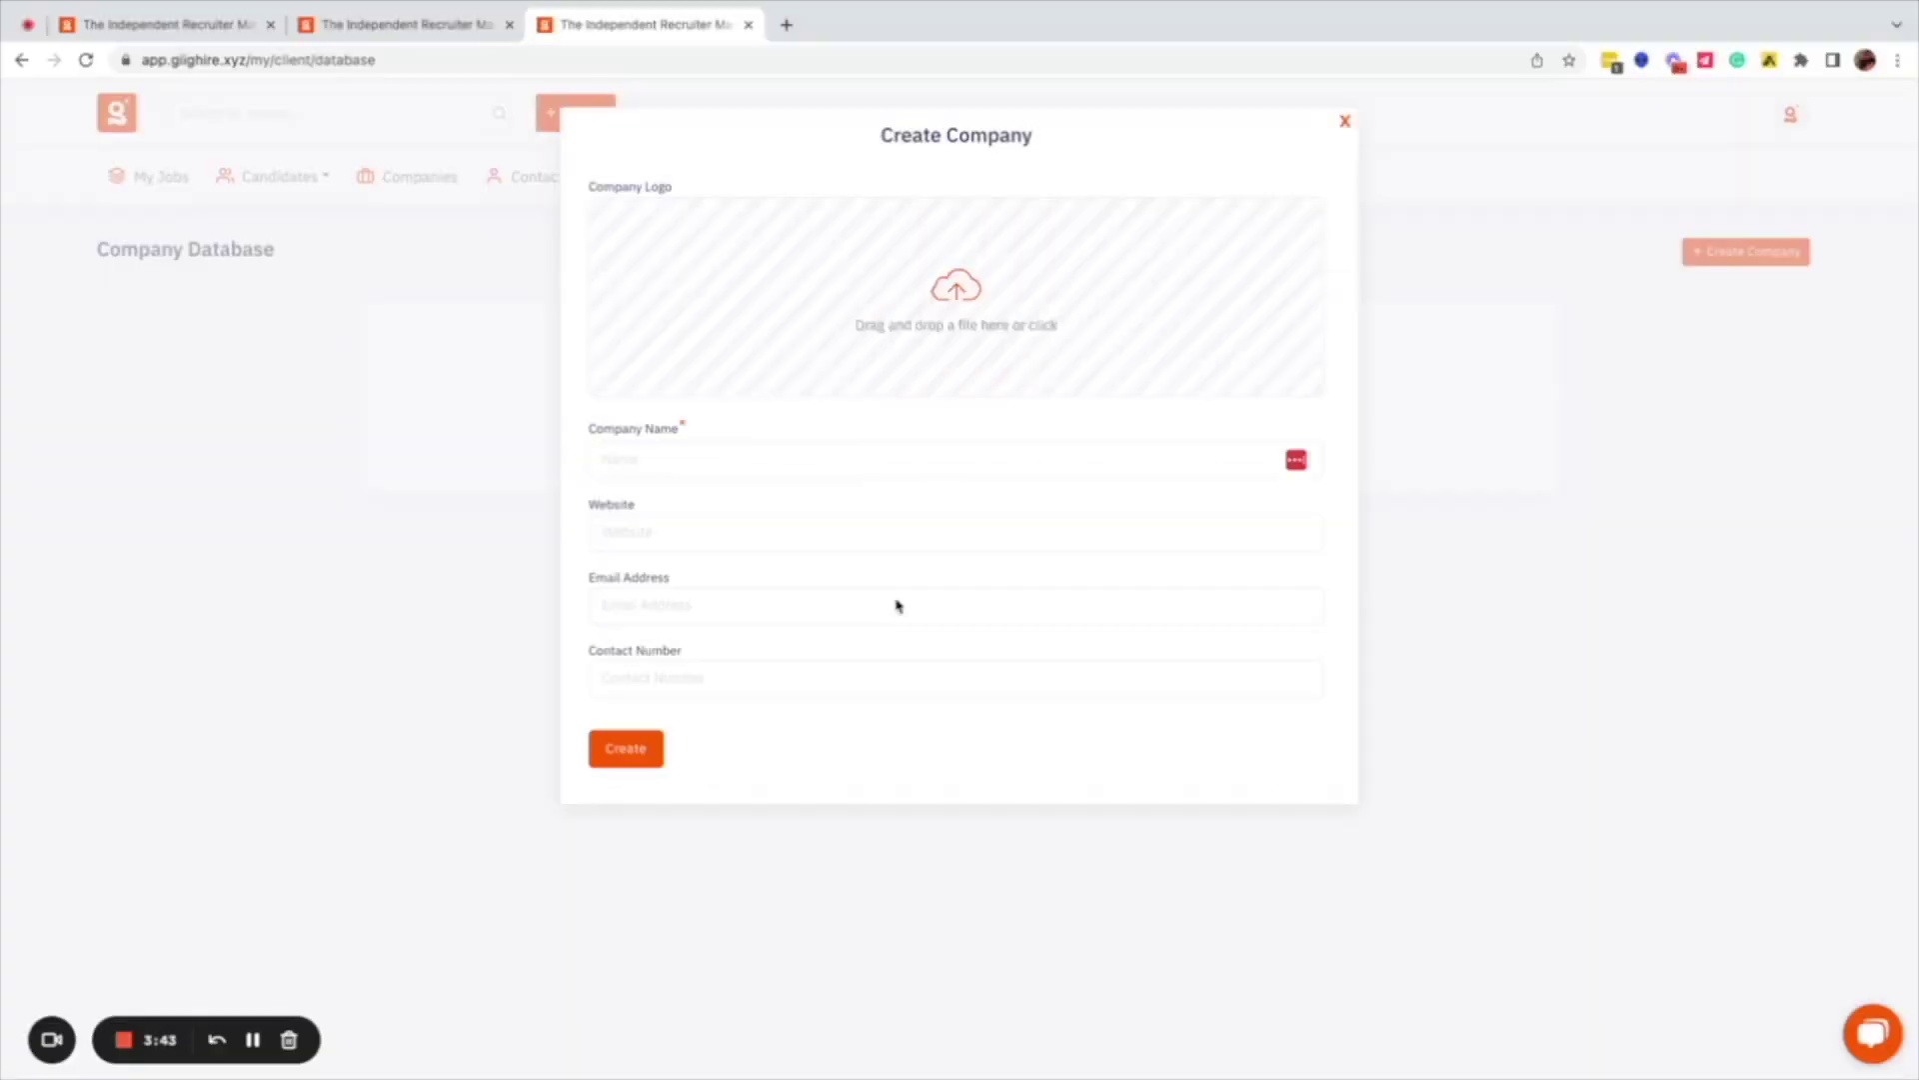
pyautogui.click(764, 458)
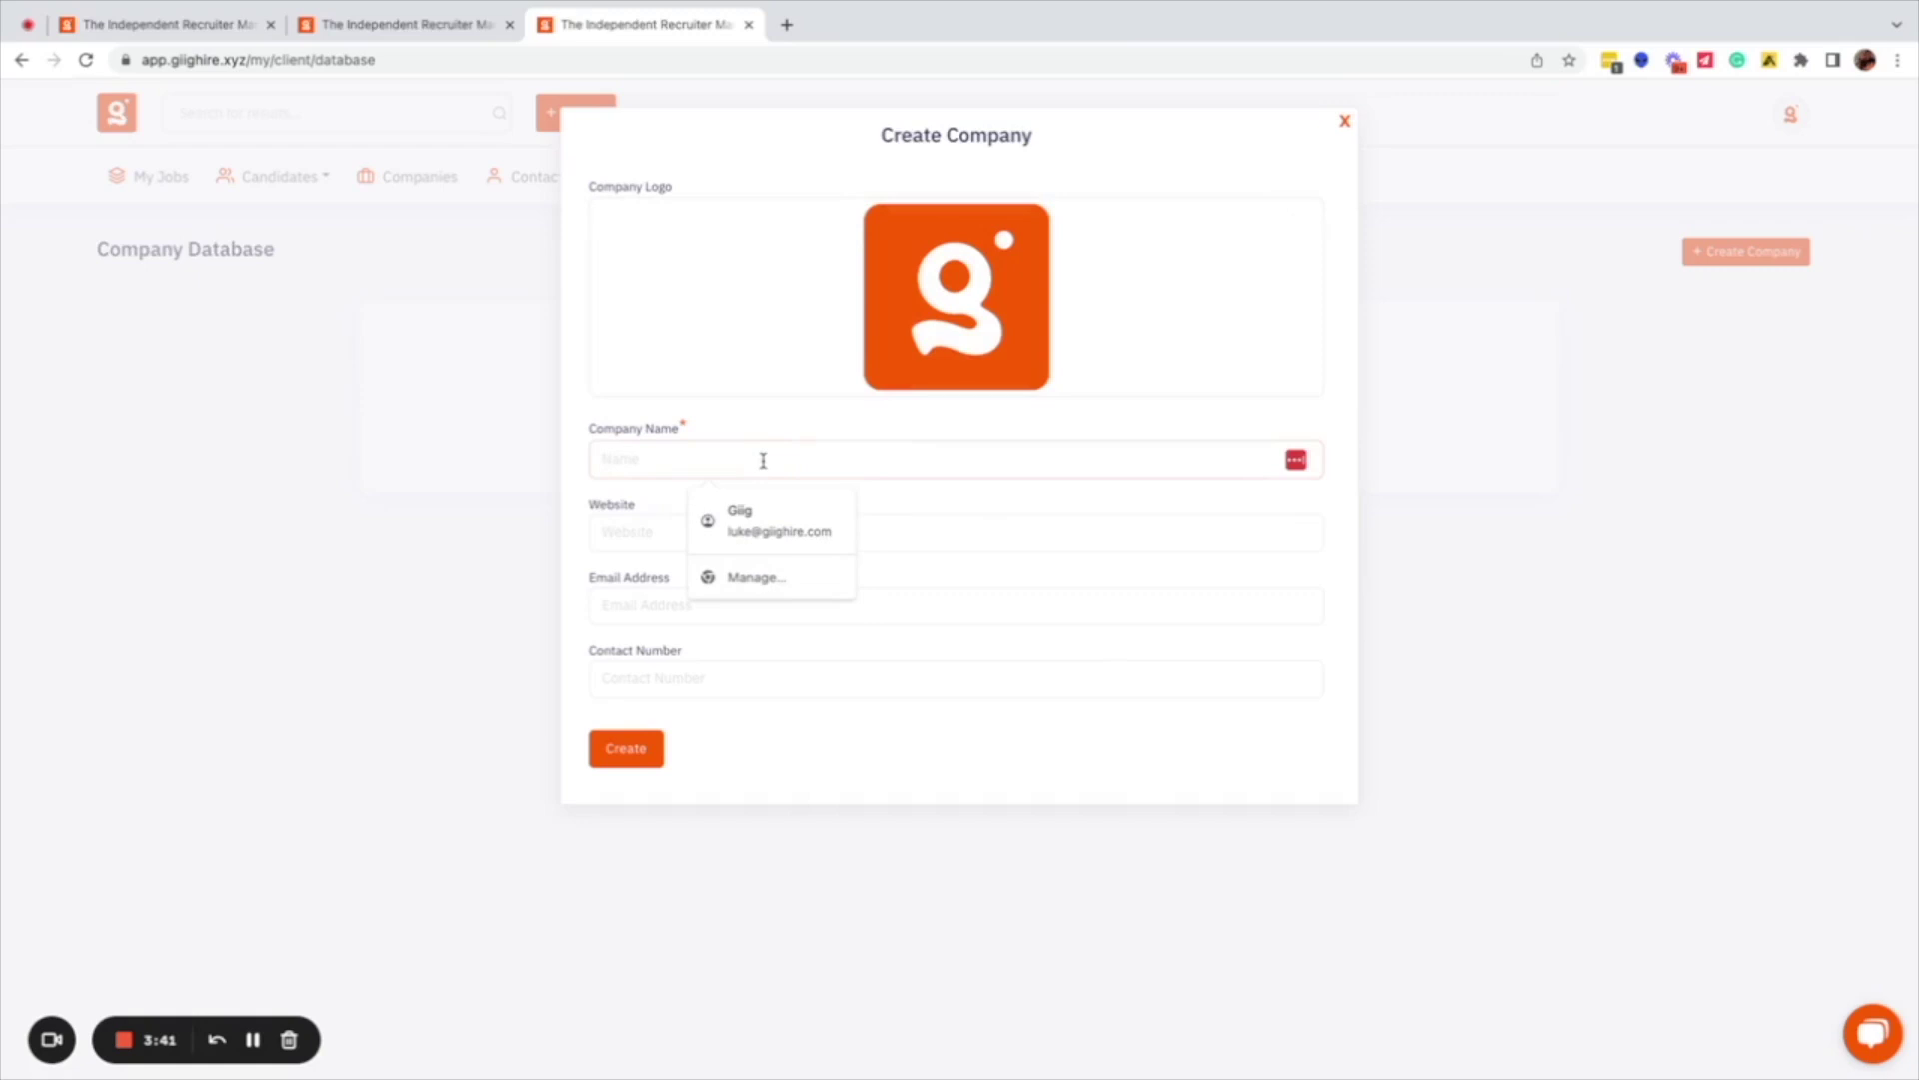
pyautogui.click(633, 753)
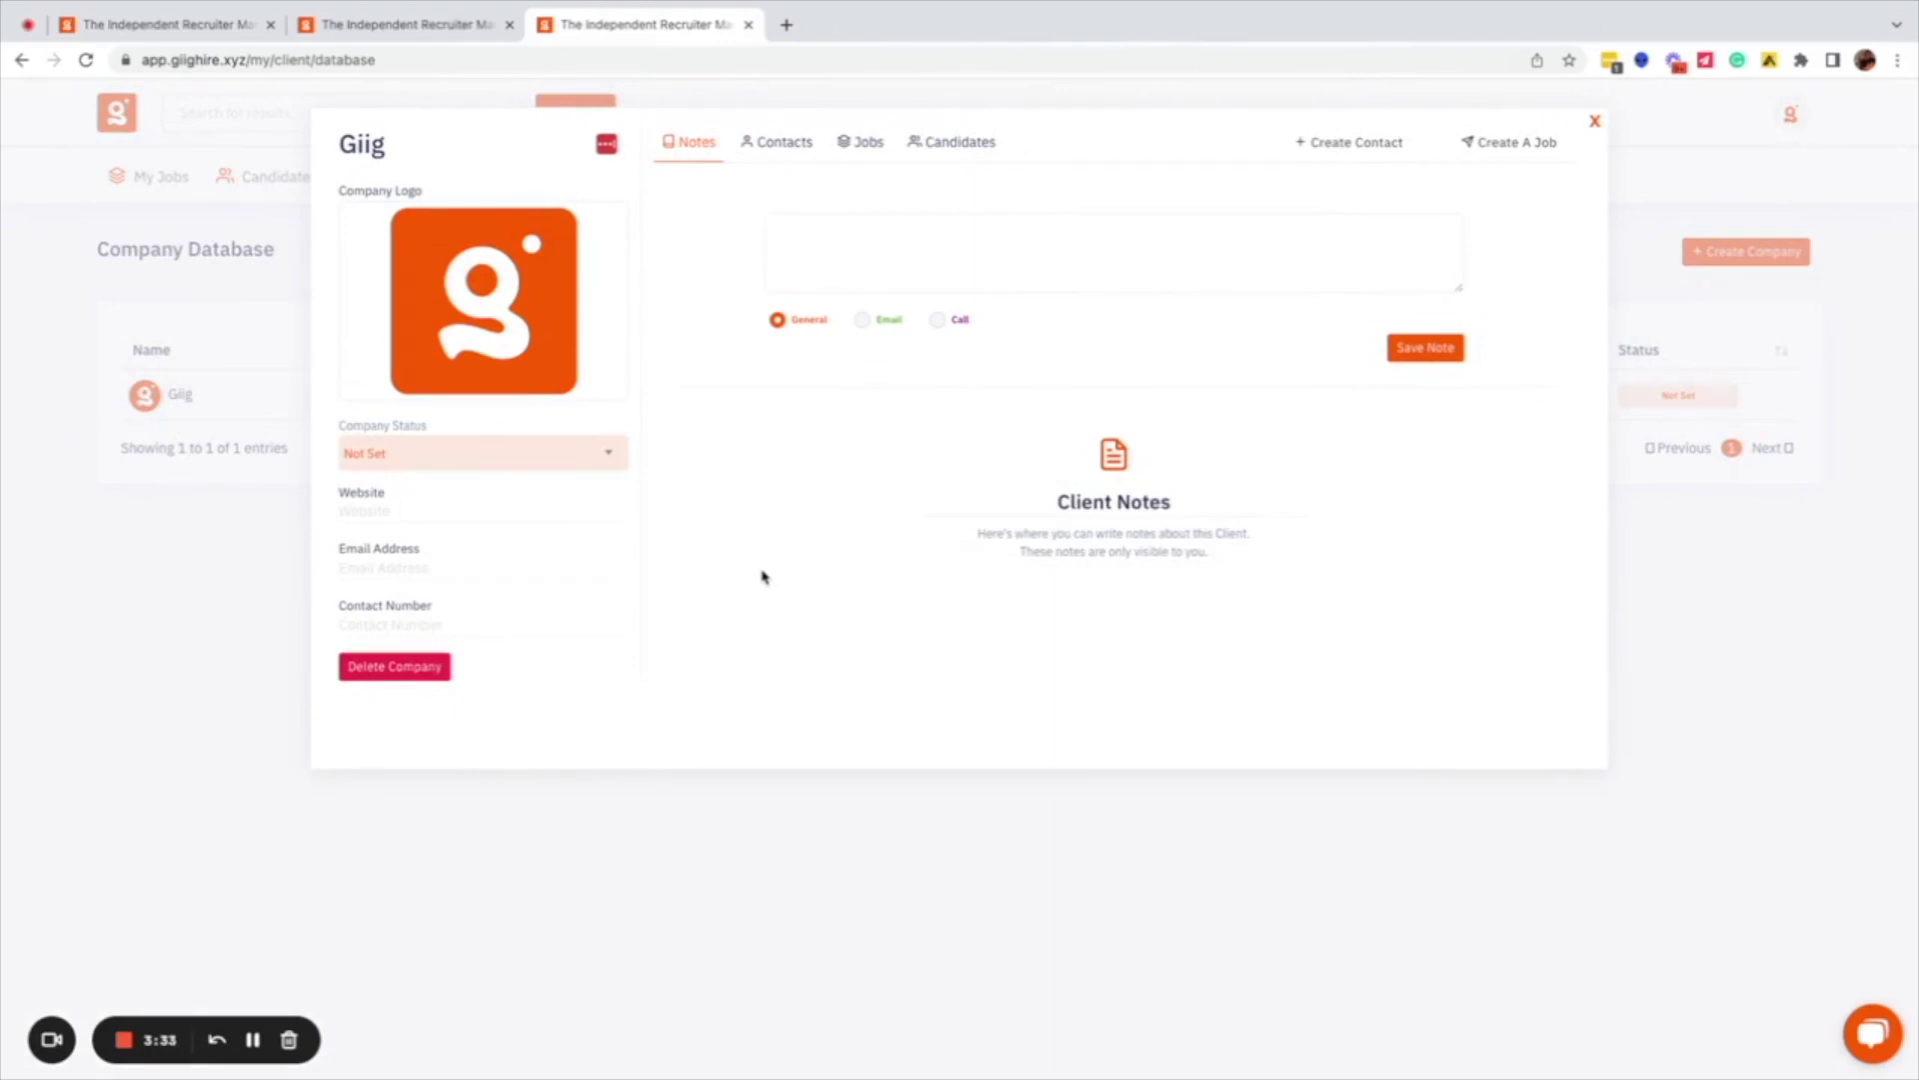
# - Look at the Giig company's Contacts and Candidates tabs, then close its details
pyautogui.click(778, 145)
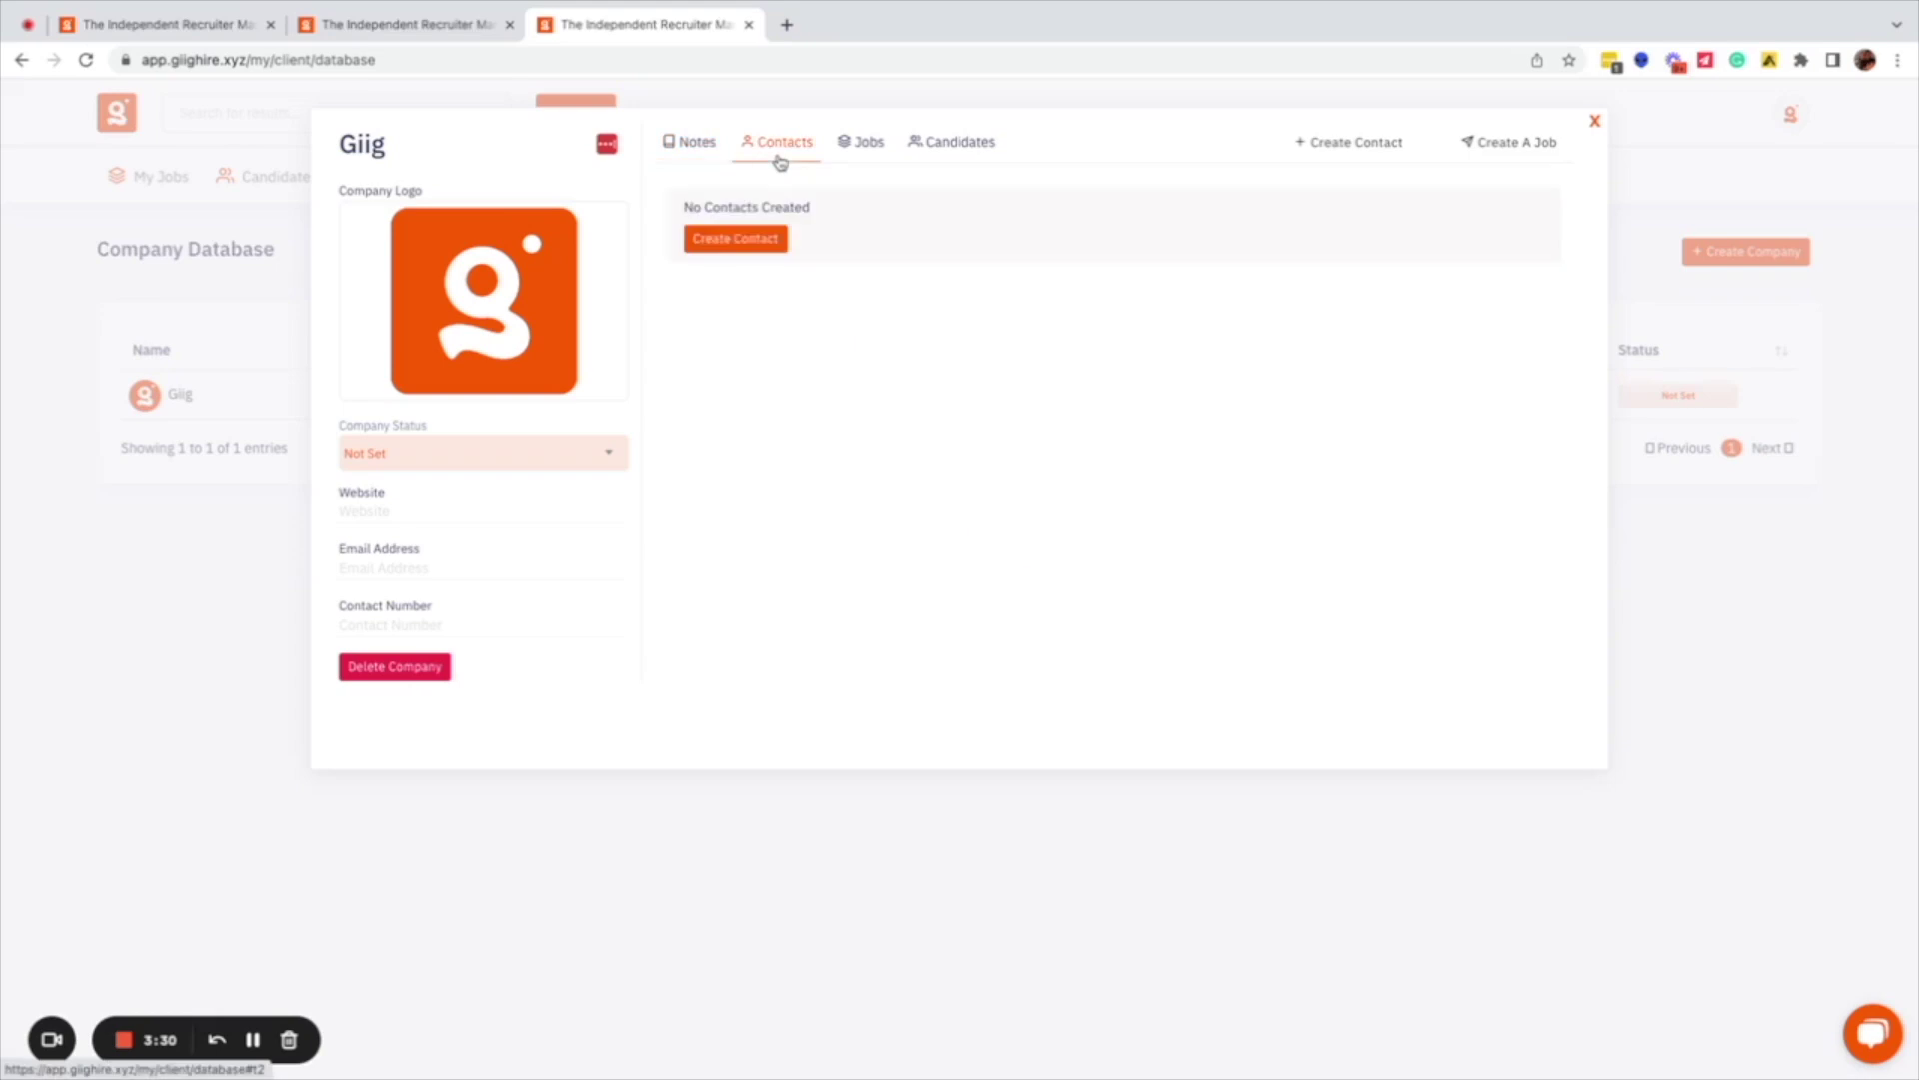
pyautogui.click(942, 152)
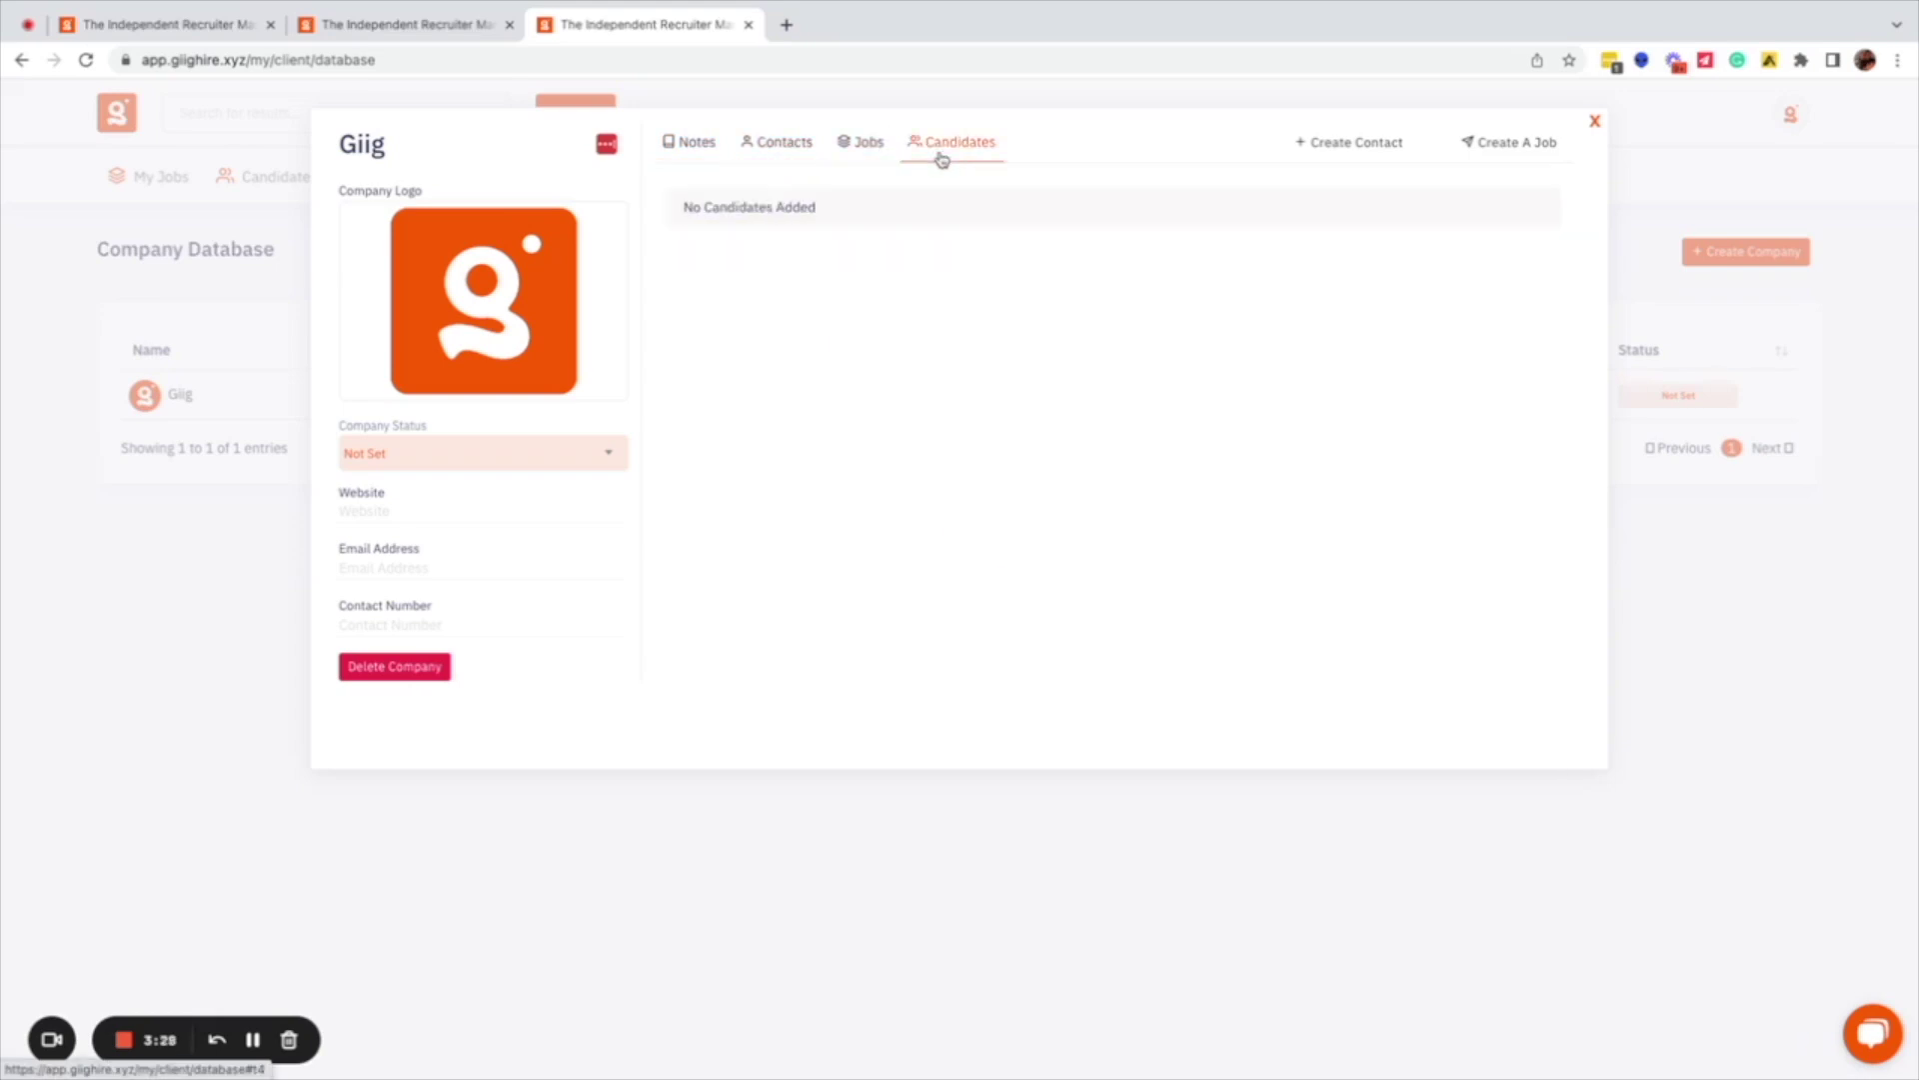
pyautogui.click(1595, 121)
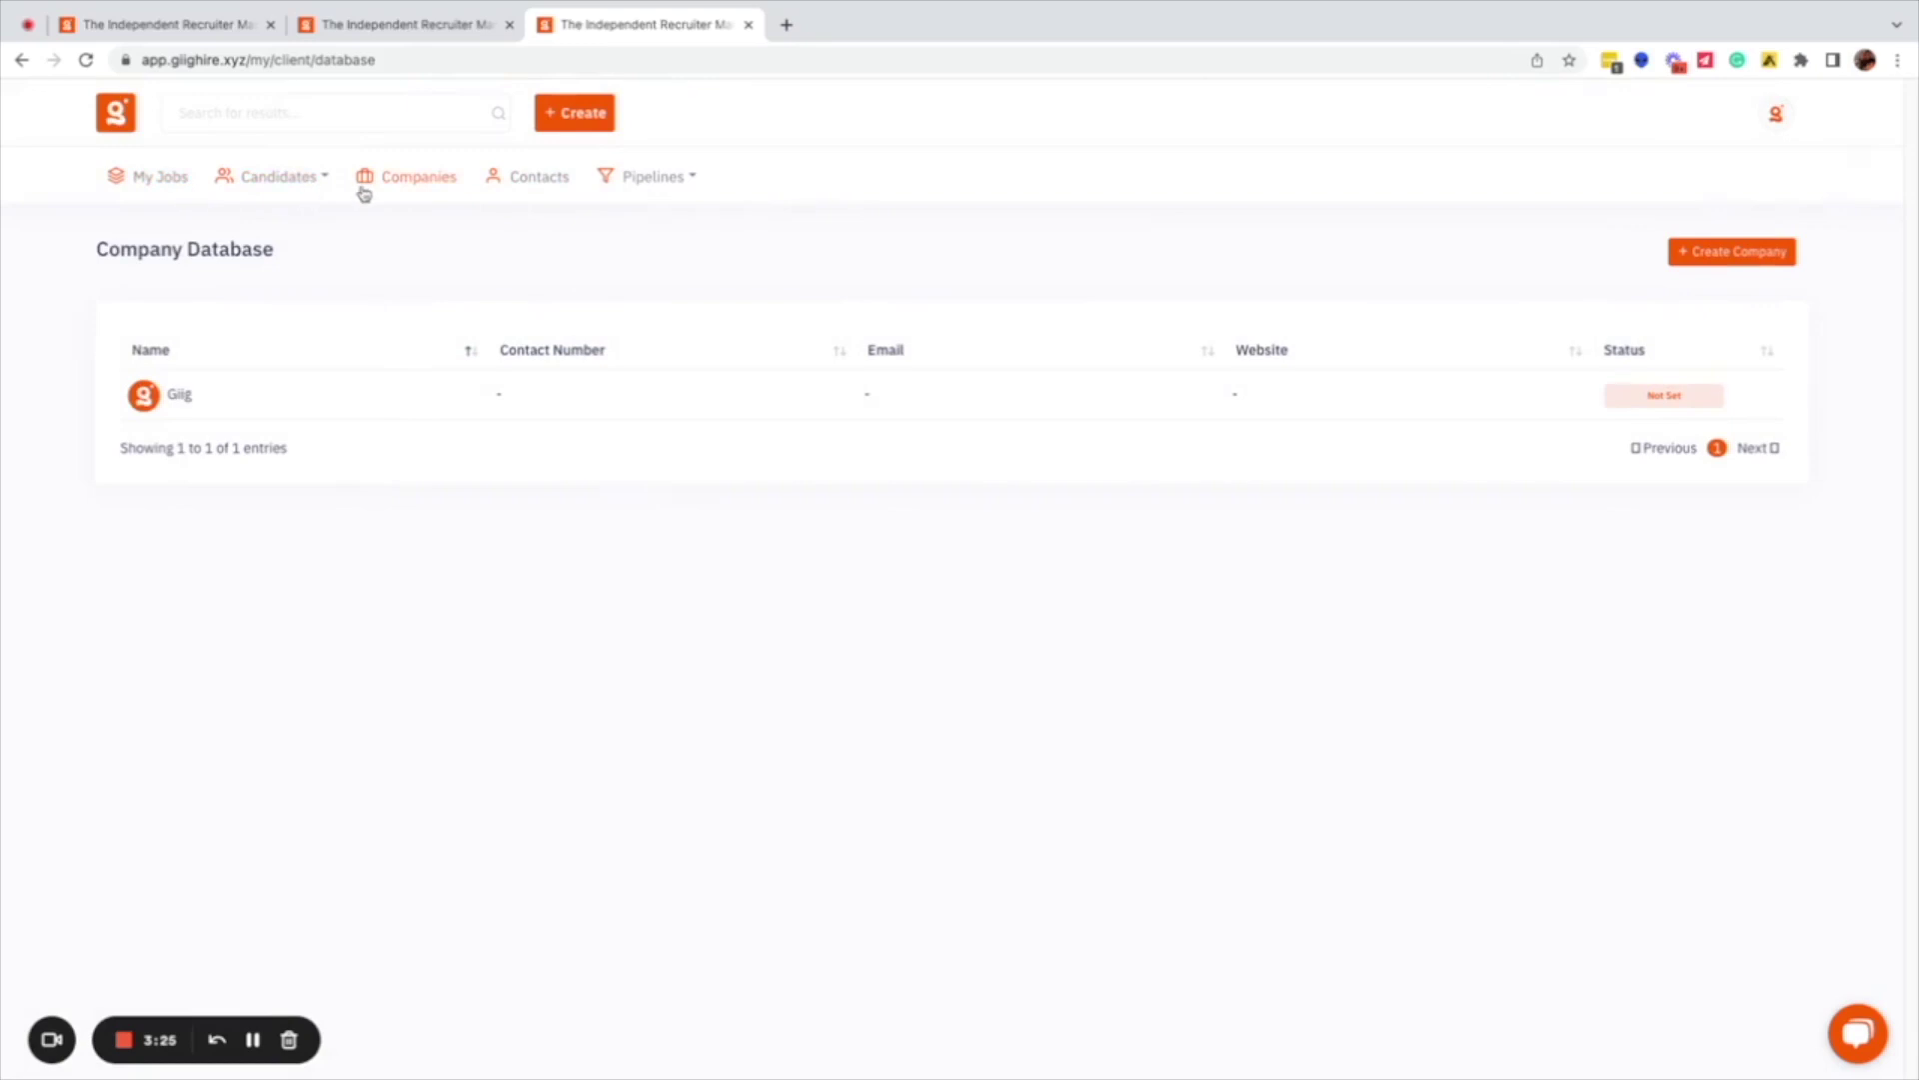
# - Start a new contact from + Create and enter the contact's first and last name
pyautogui.click(578, 129)
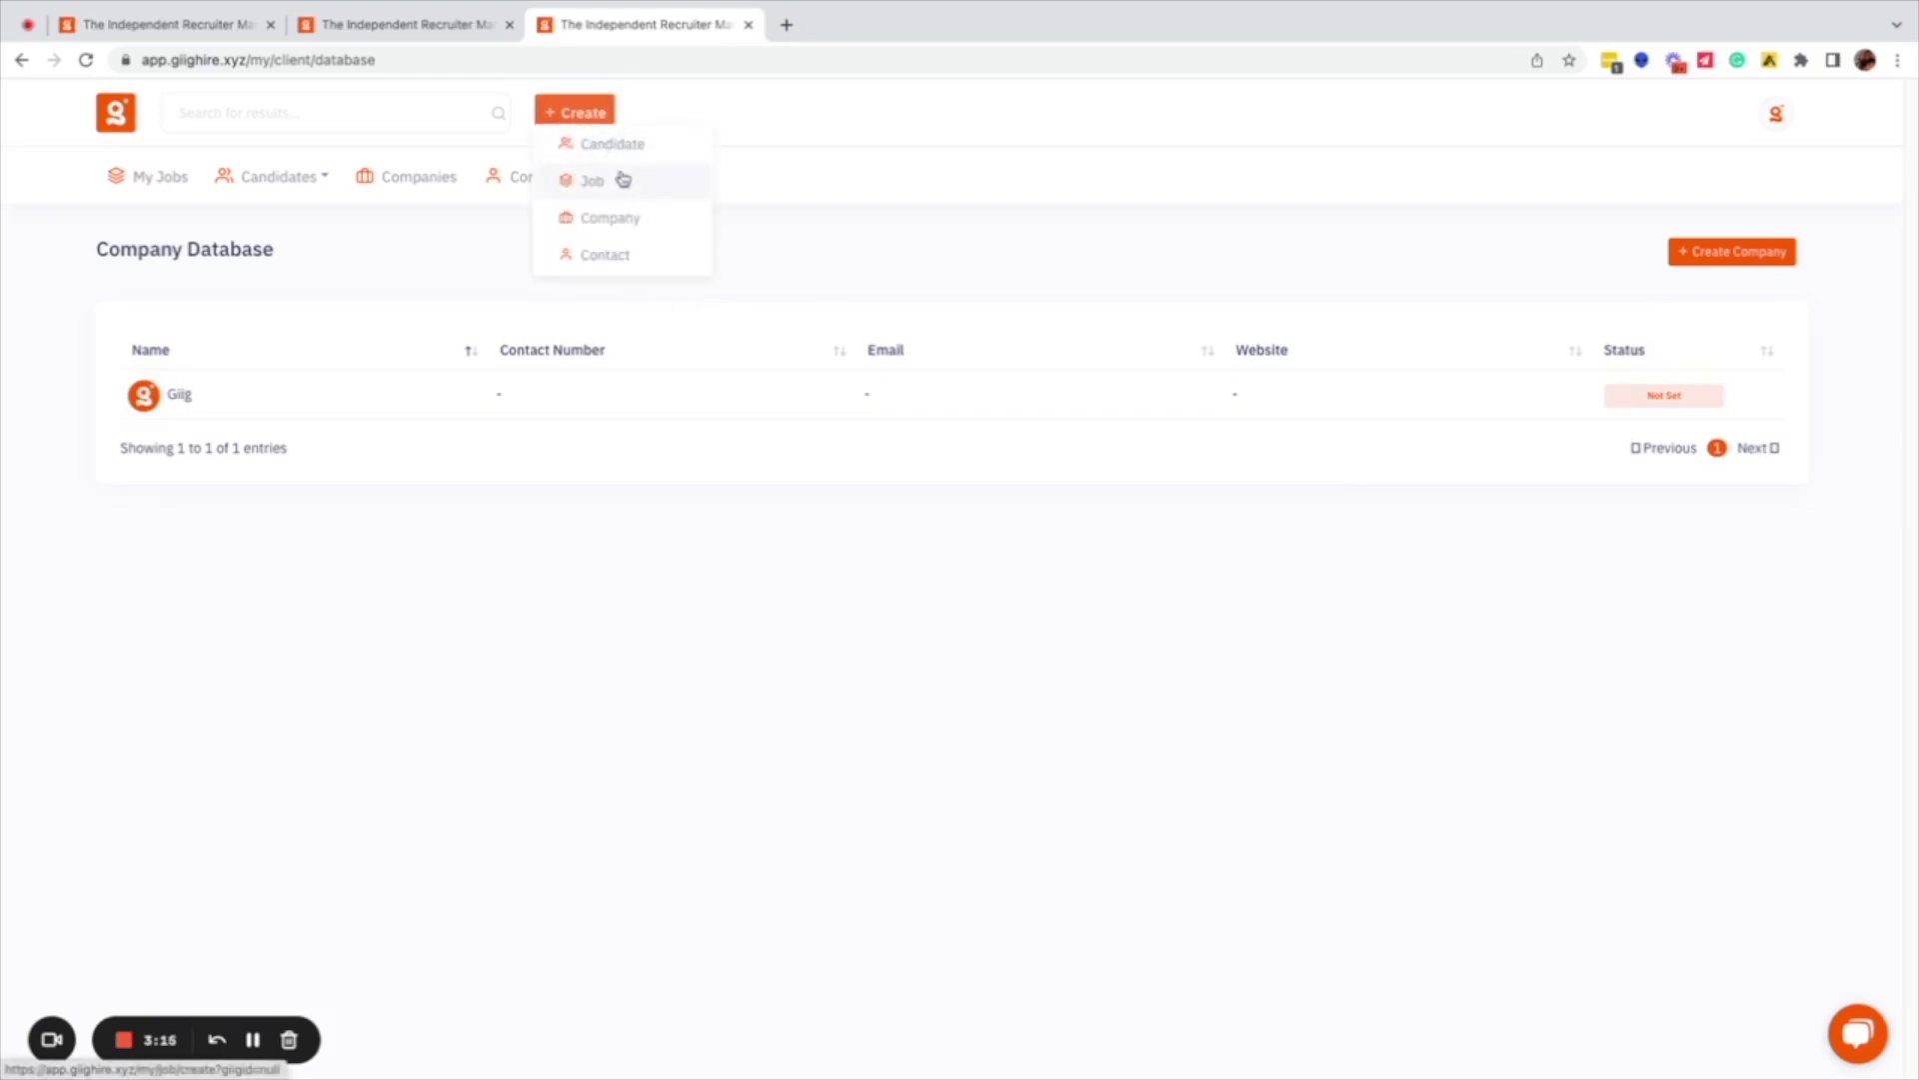
pyautogui.click(640, 270)
pyautogui.click(830, 195)
pyautogui.write('Luke')
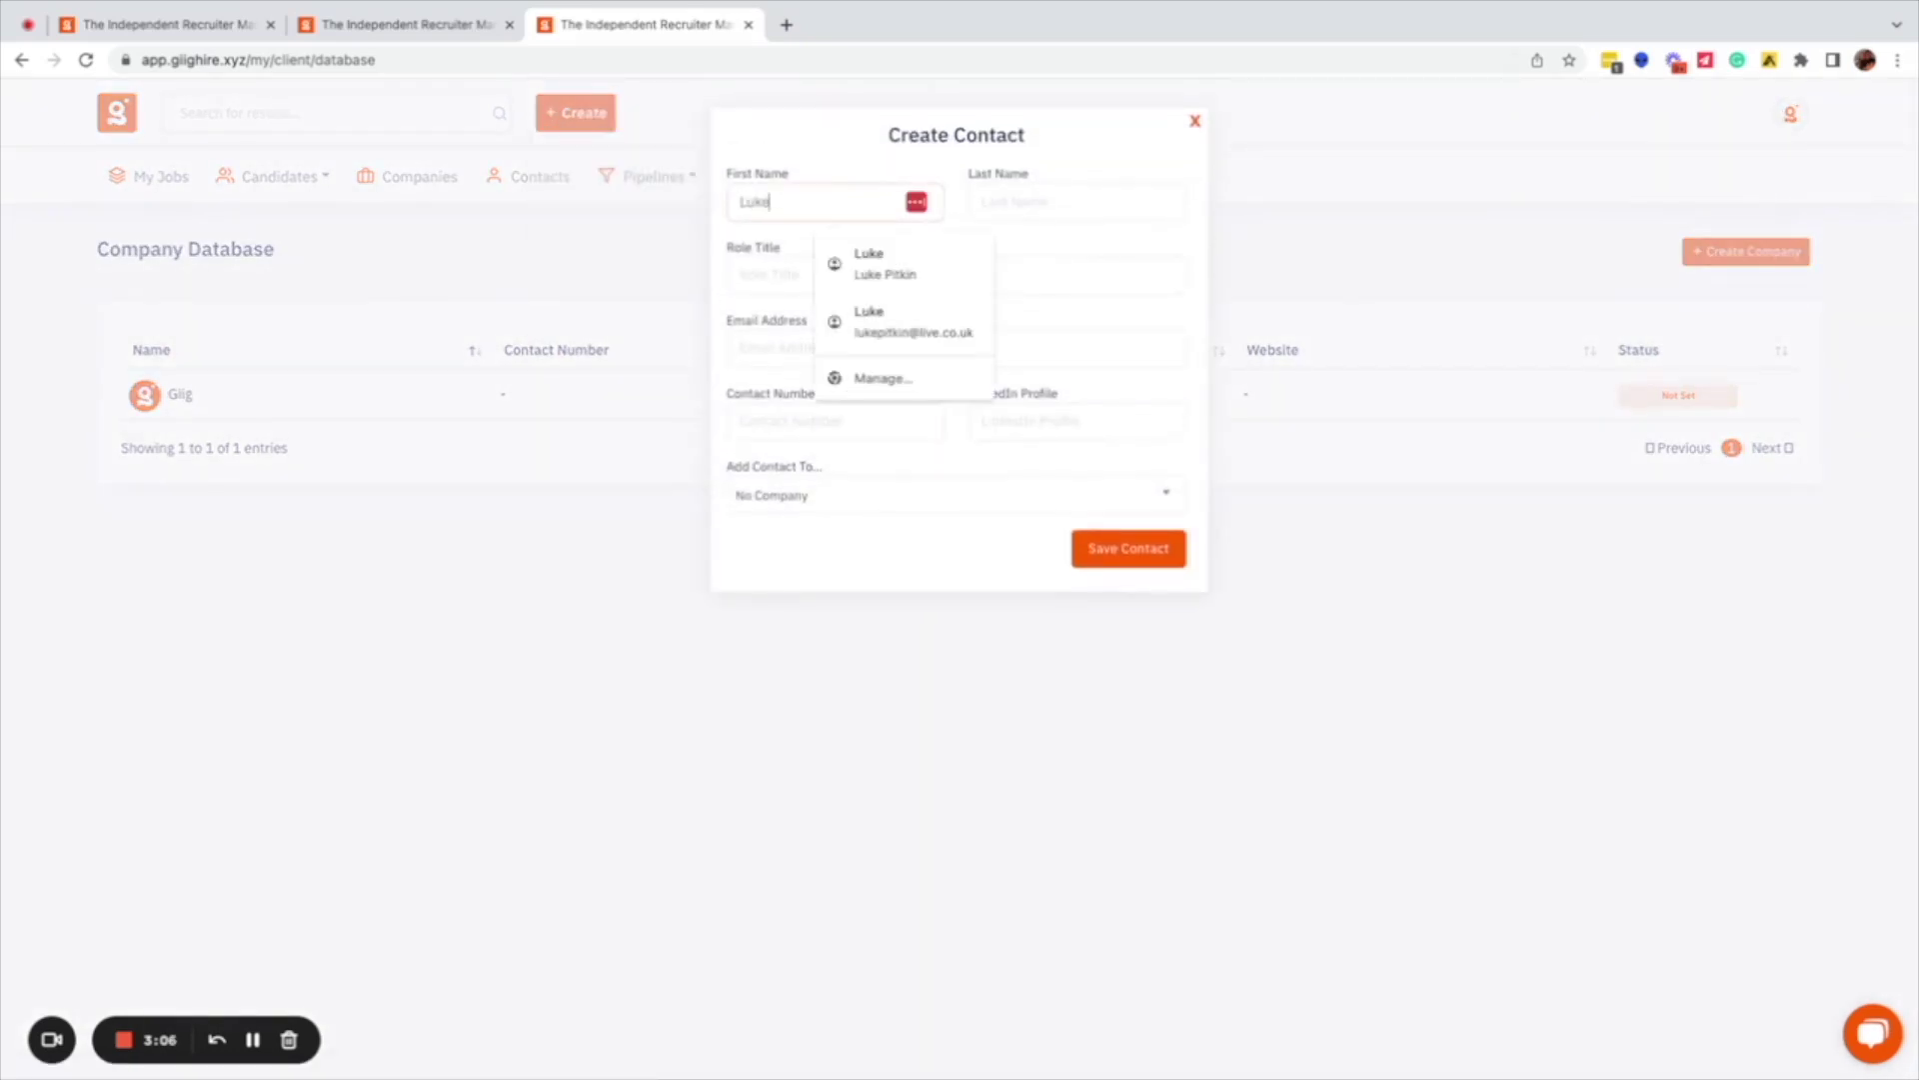
pyautogui.press('Tab')
pyautogui.write('P')
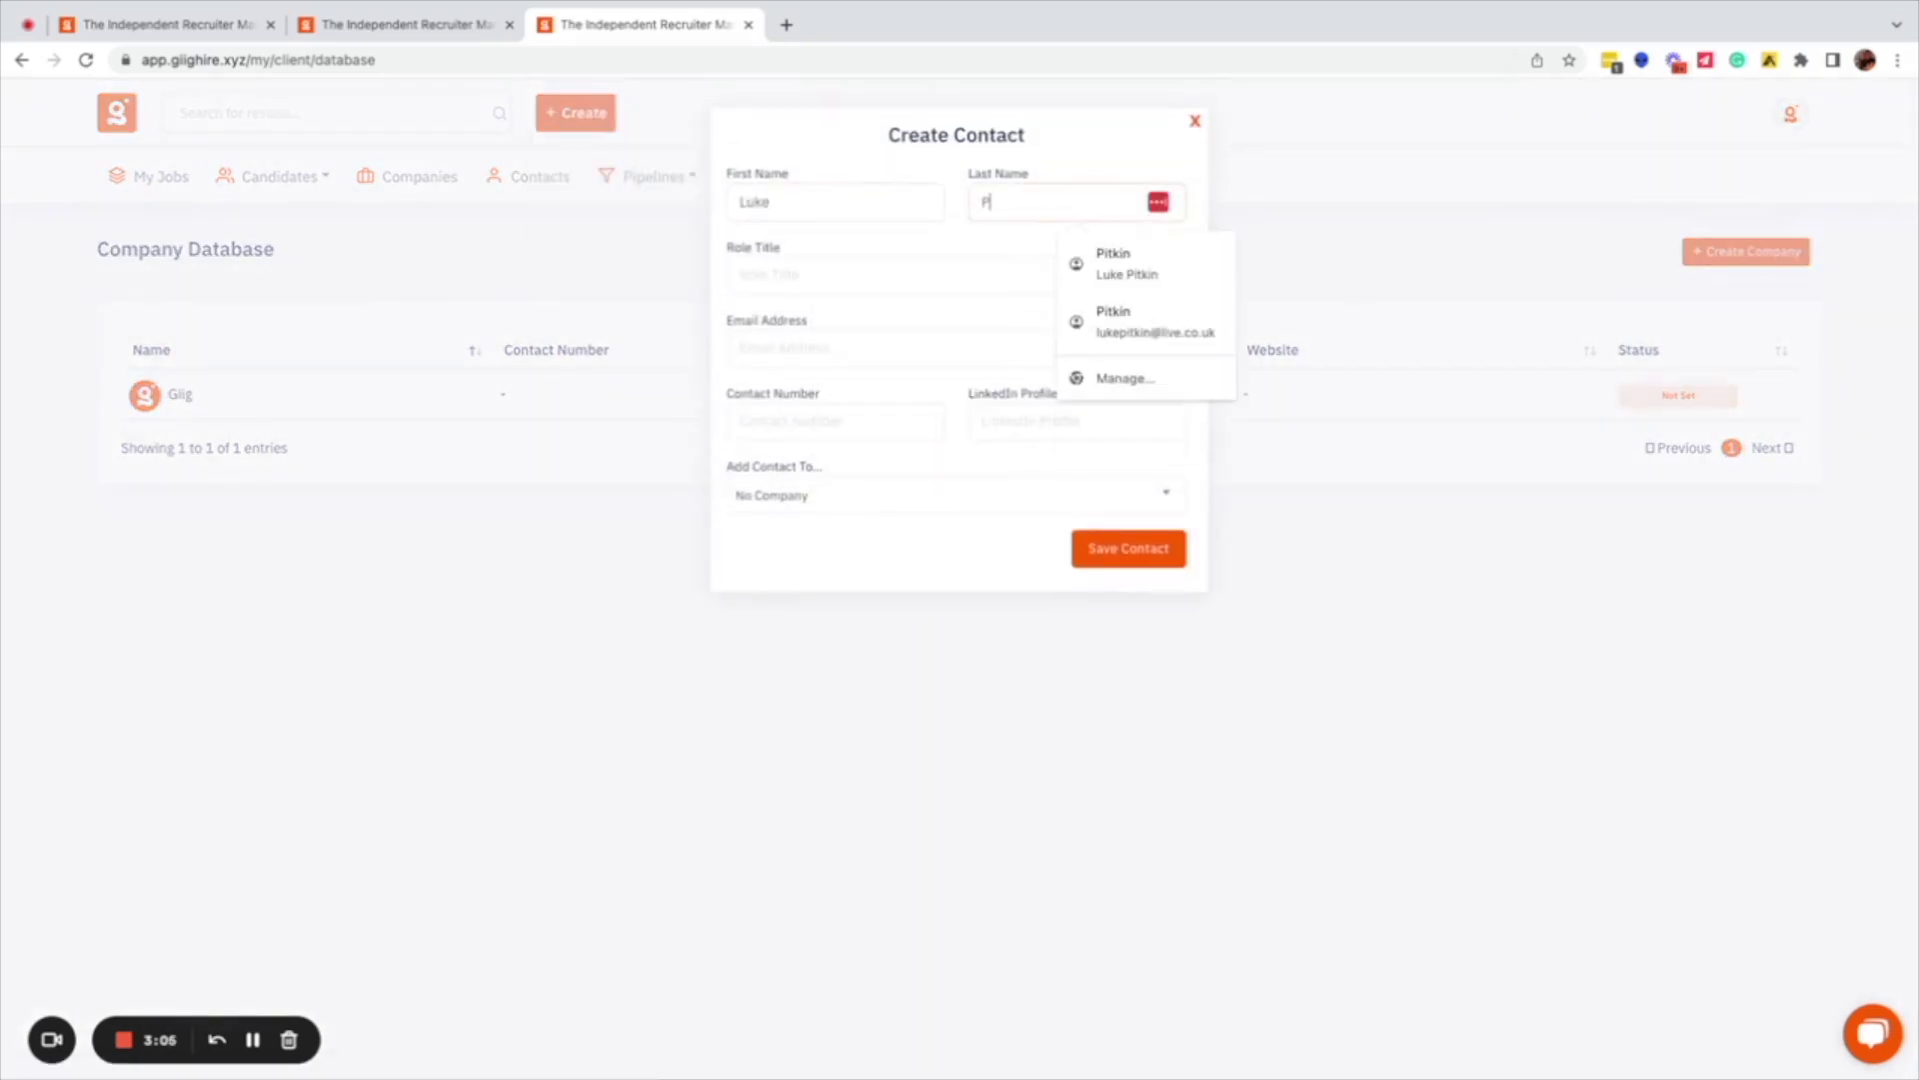
pyautogui.write('itkin')
# - Set the contact's role title to CEO, attach it to Giig, and save
pyautogui.click(797, 268)
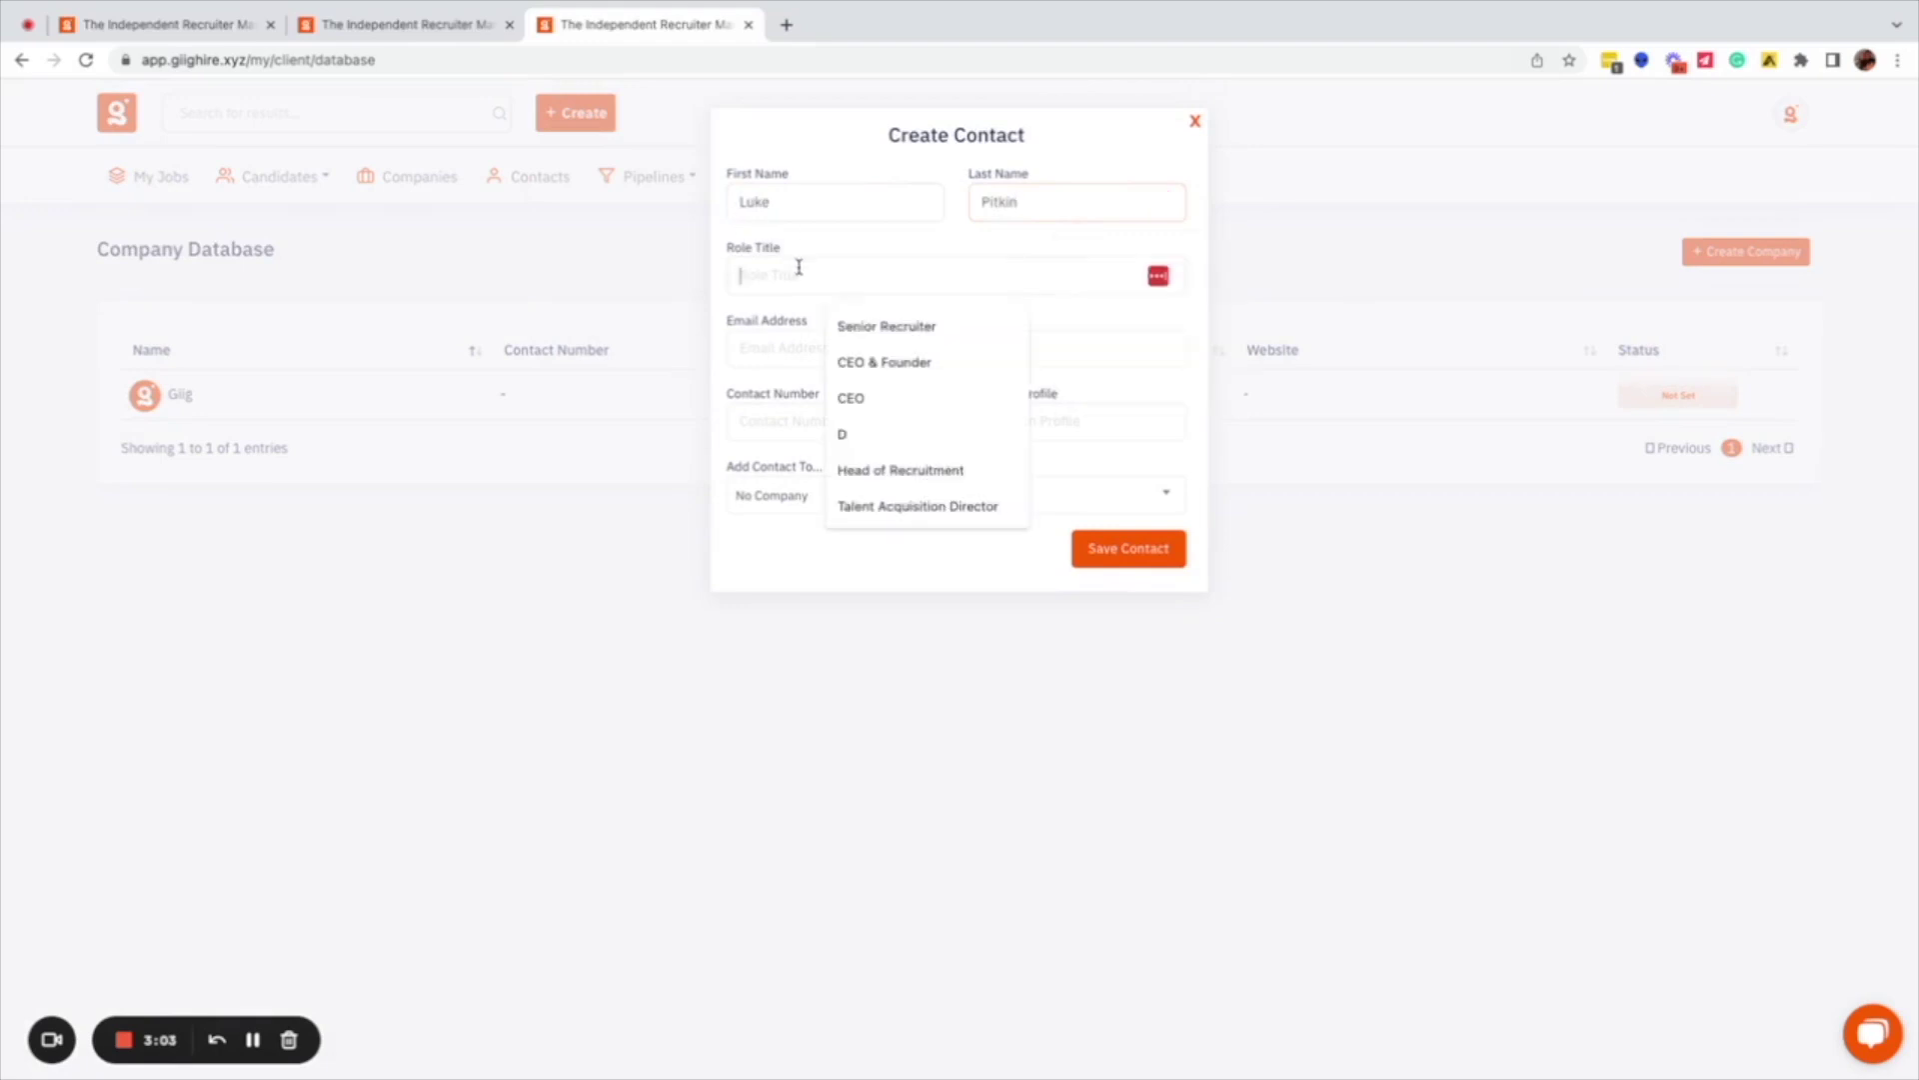
pyautogui.click(893, 396)
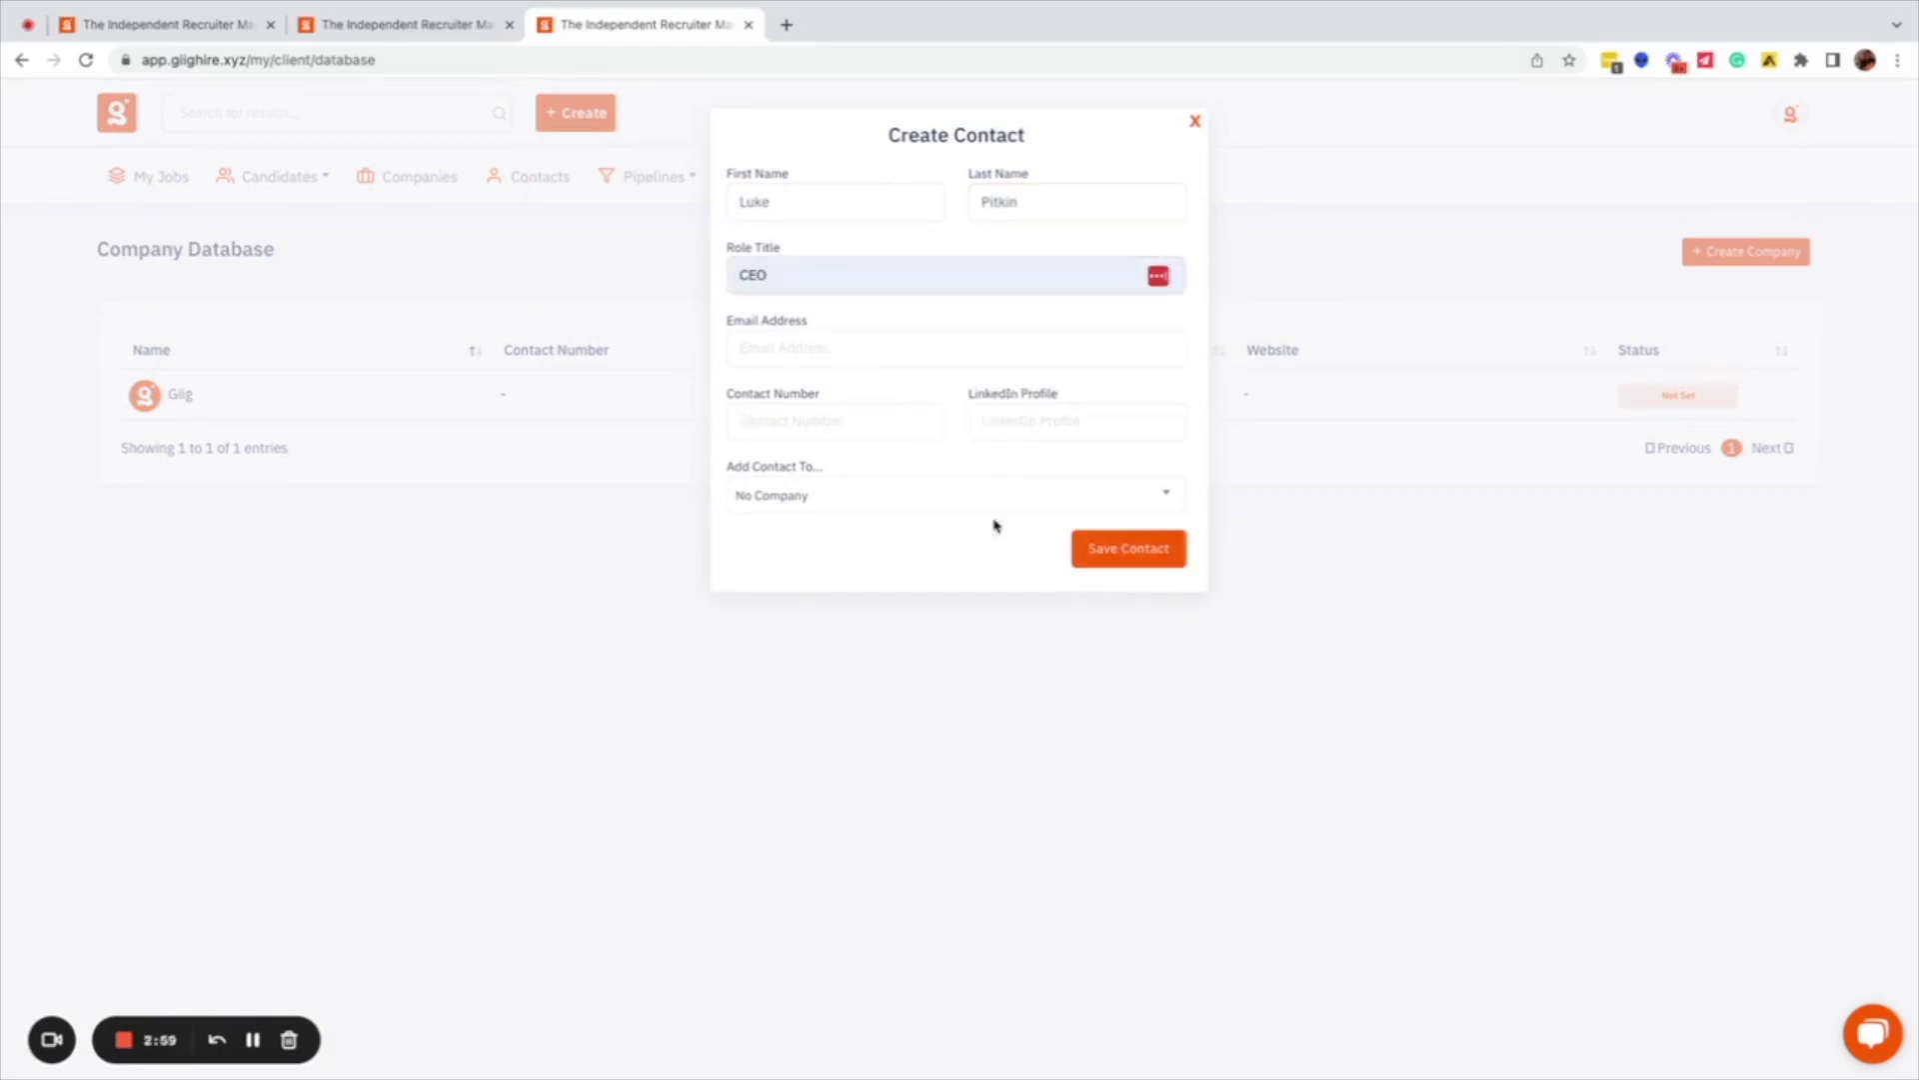
pyautogui.click(904, 500)
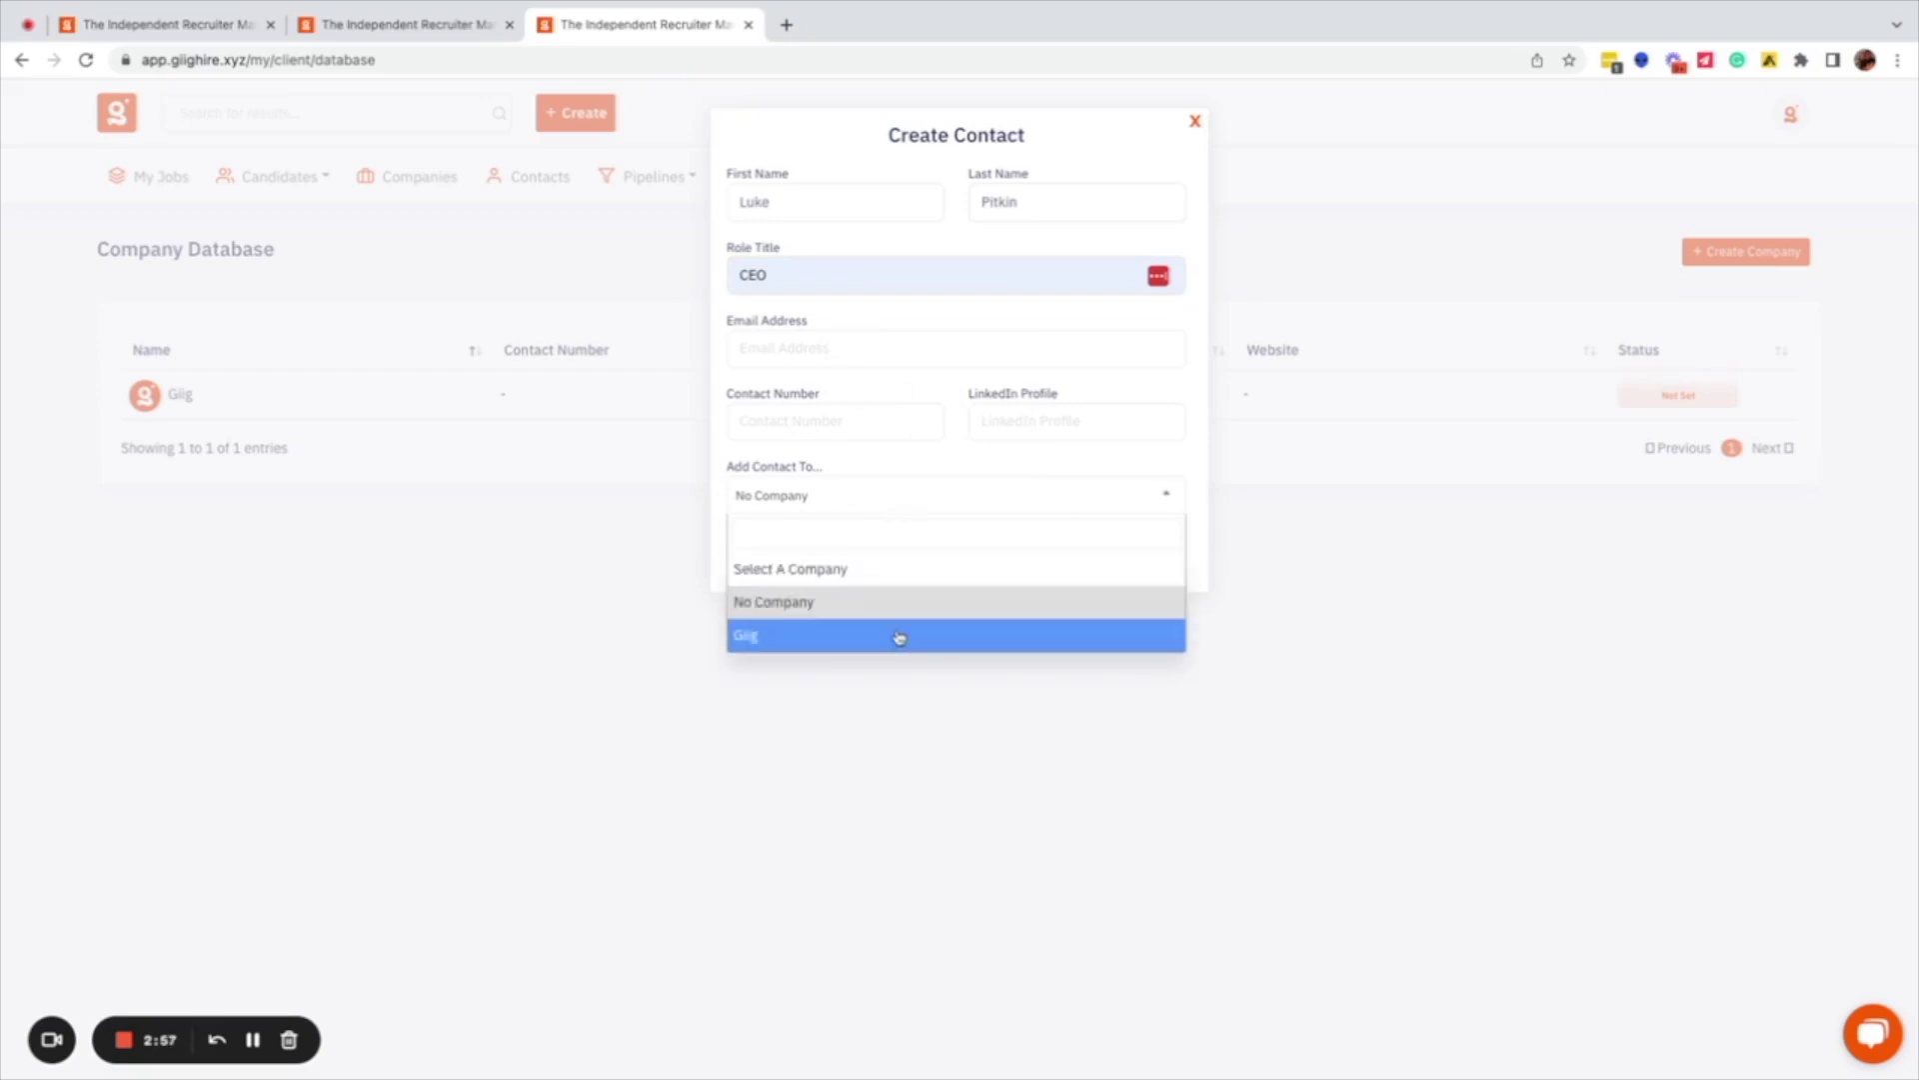
pyautogui.click(900, 636)
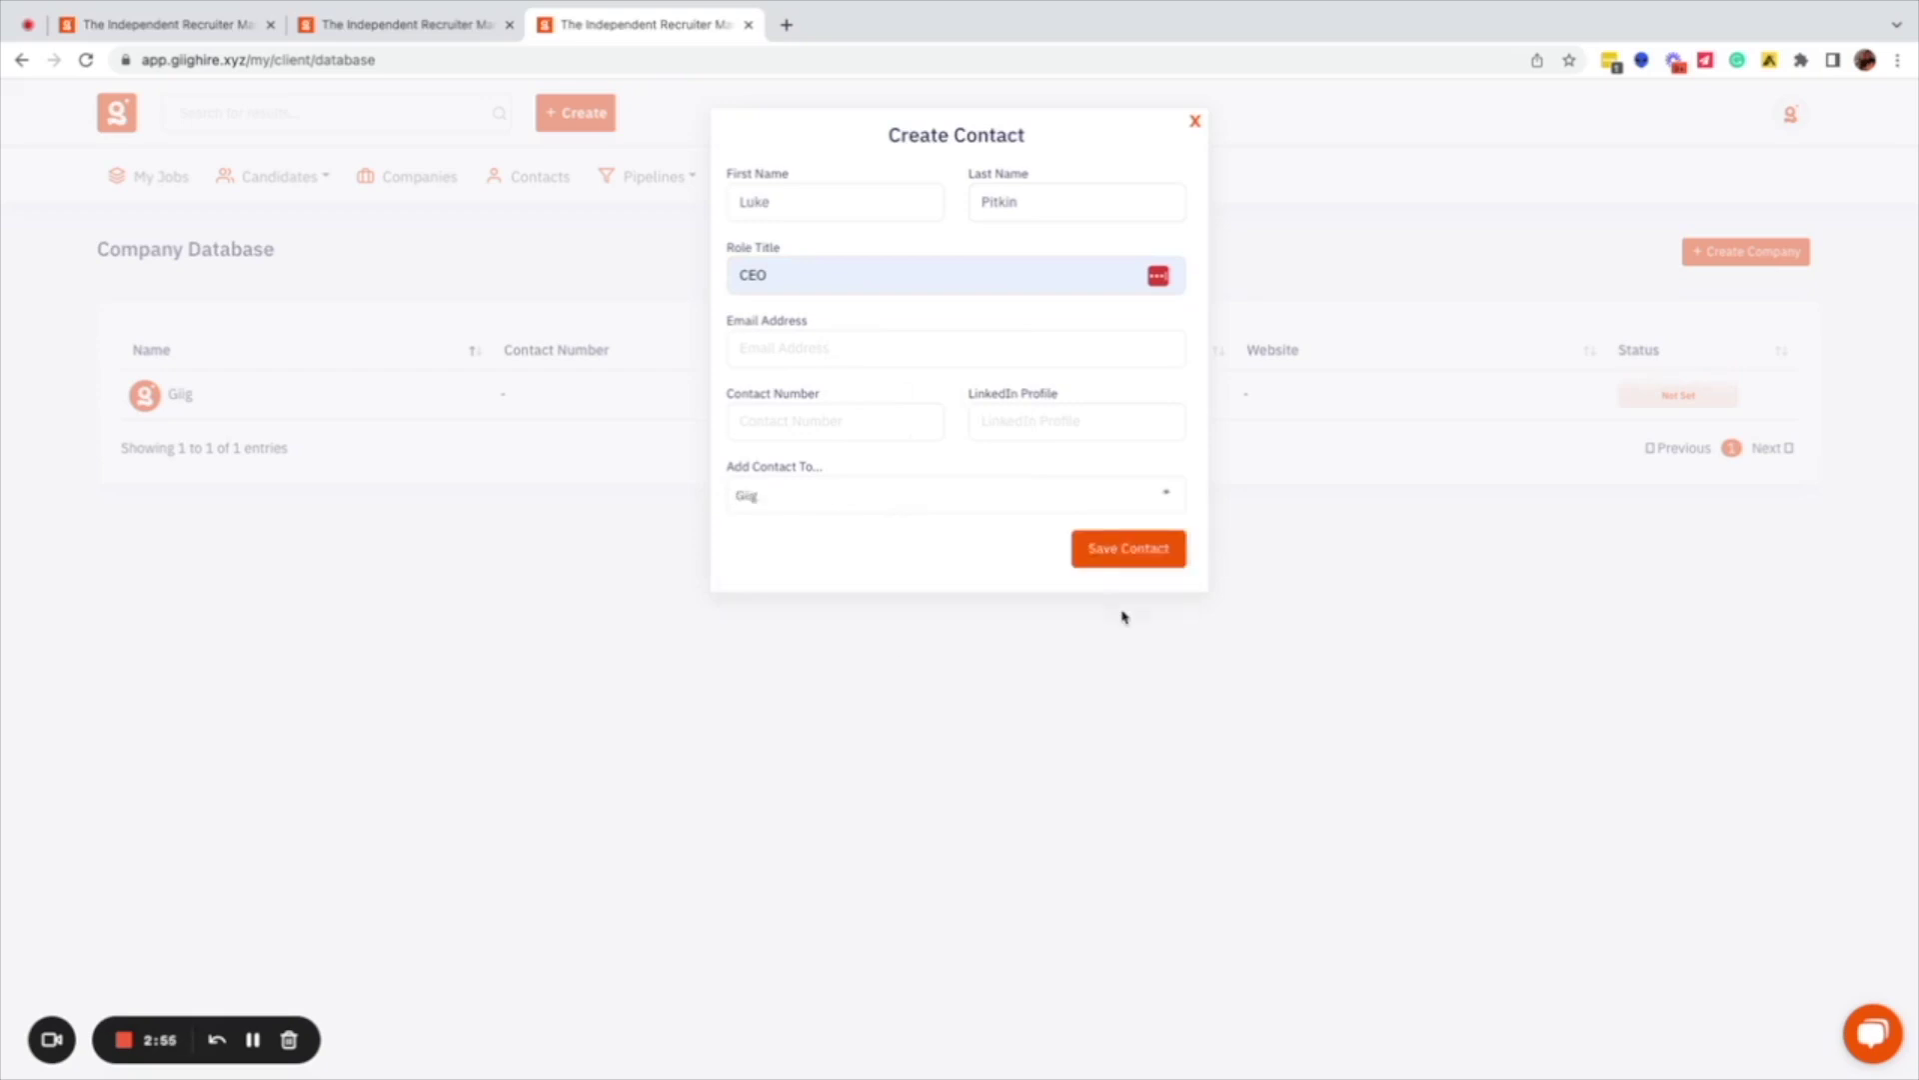
pyautogui.click(1129, 549)
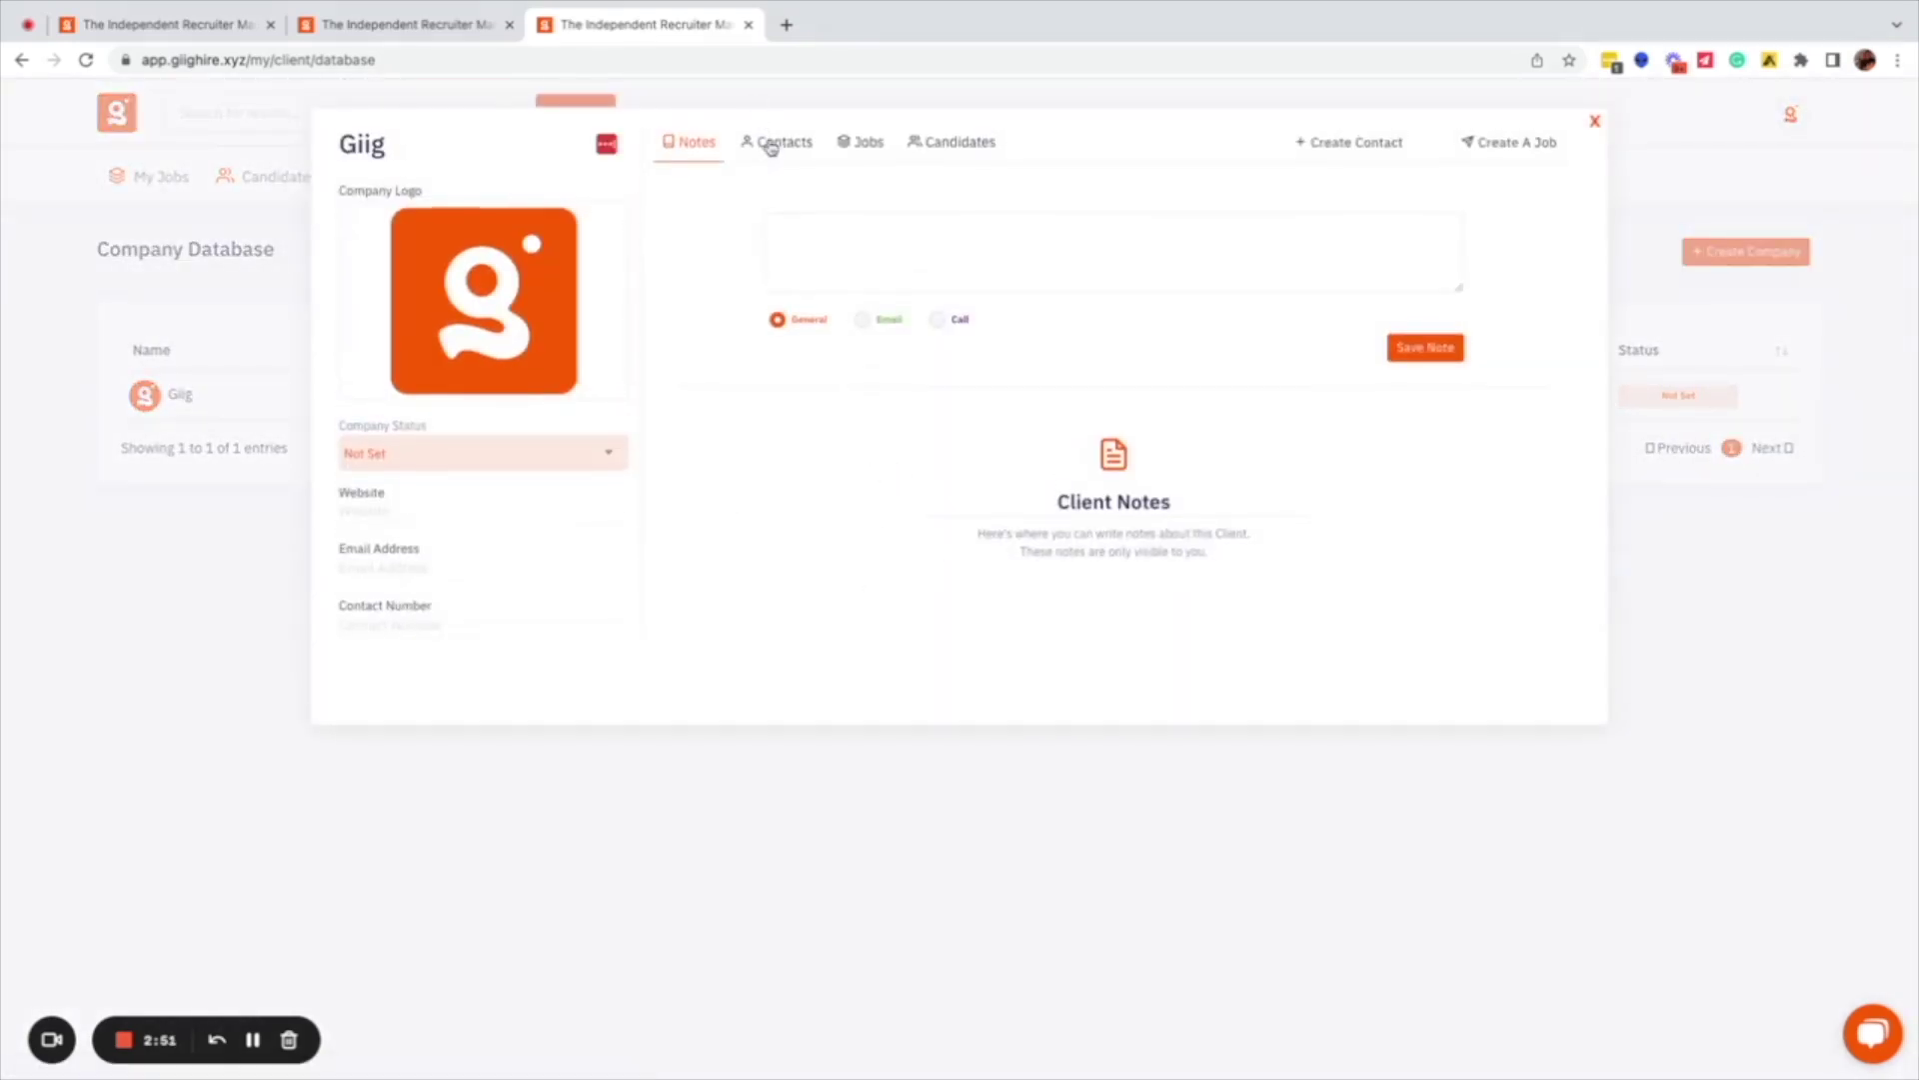
# - Review the CEO contact under Giig's Contacts tab via Actions > Edit, closing without changes
pyautogui.click(770, 142)
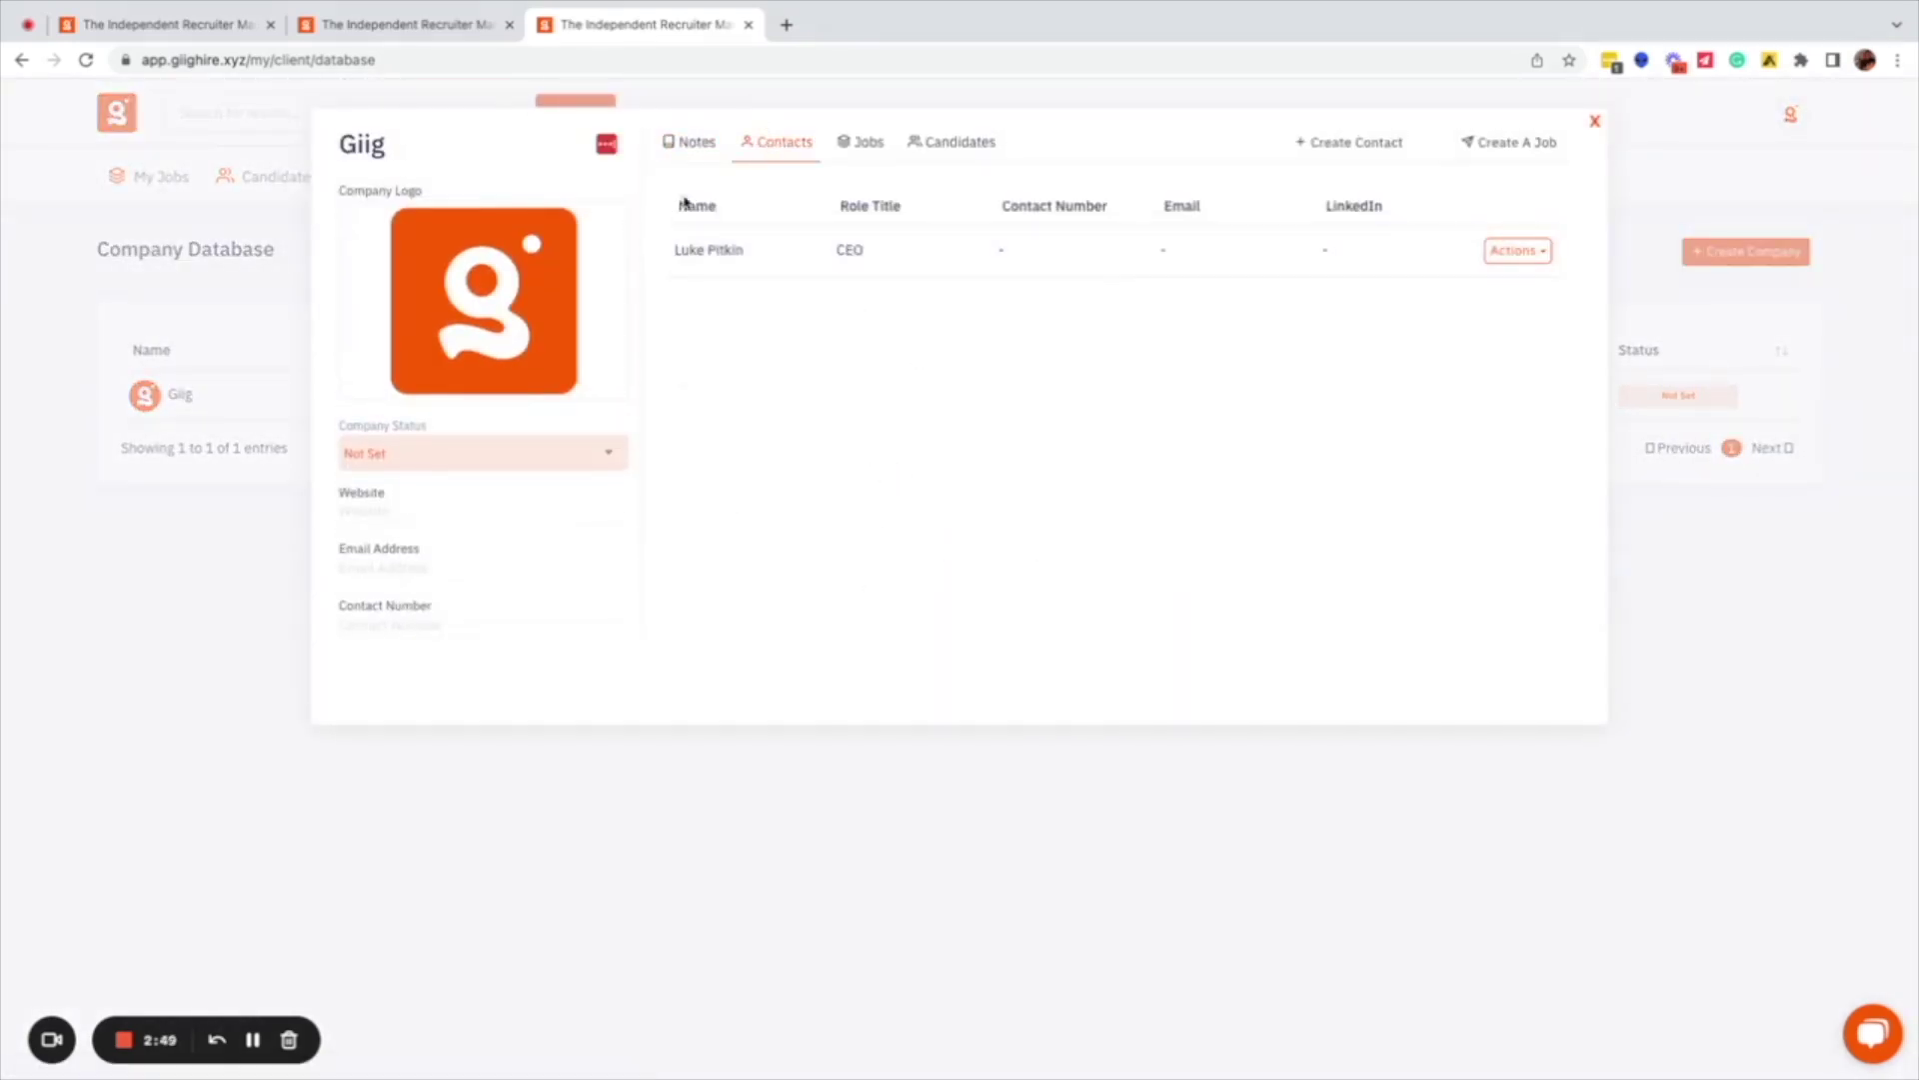
pyautogui.click(1514, 251)
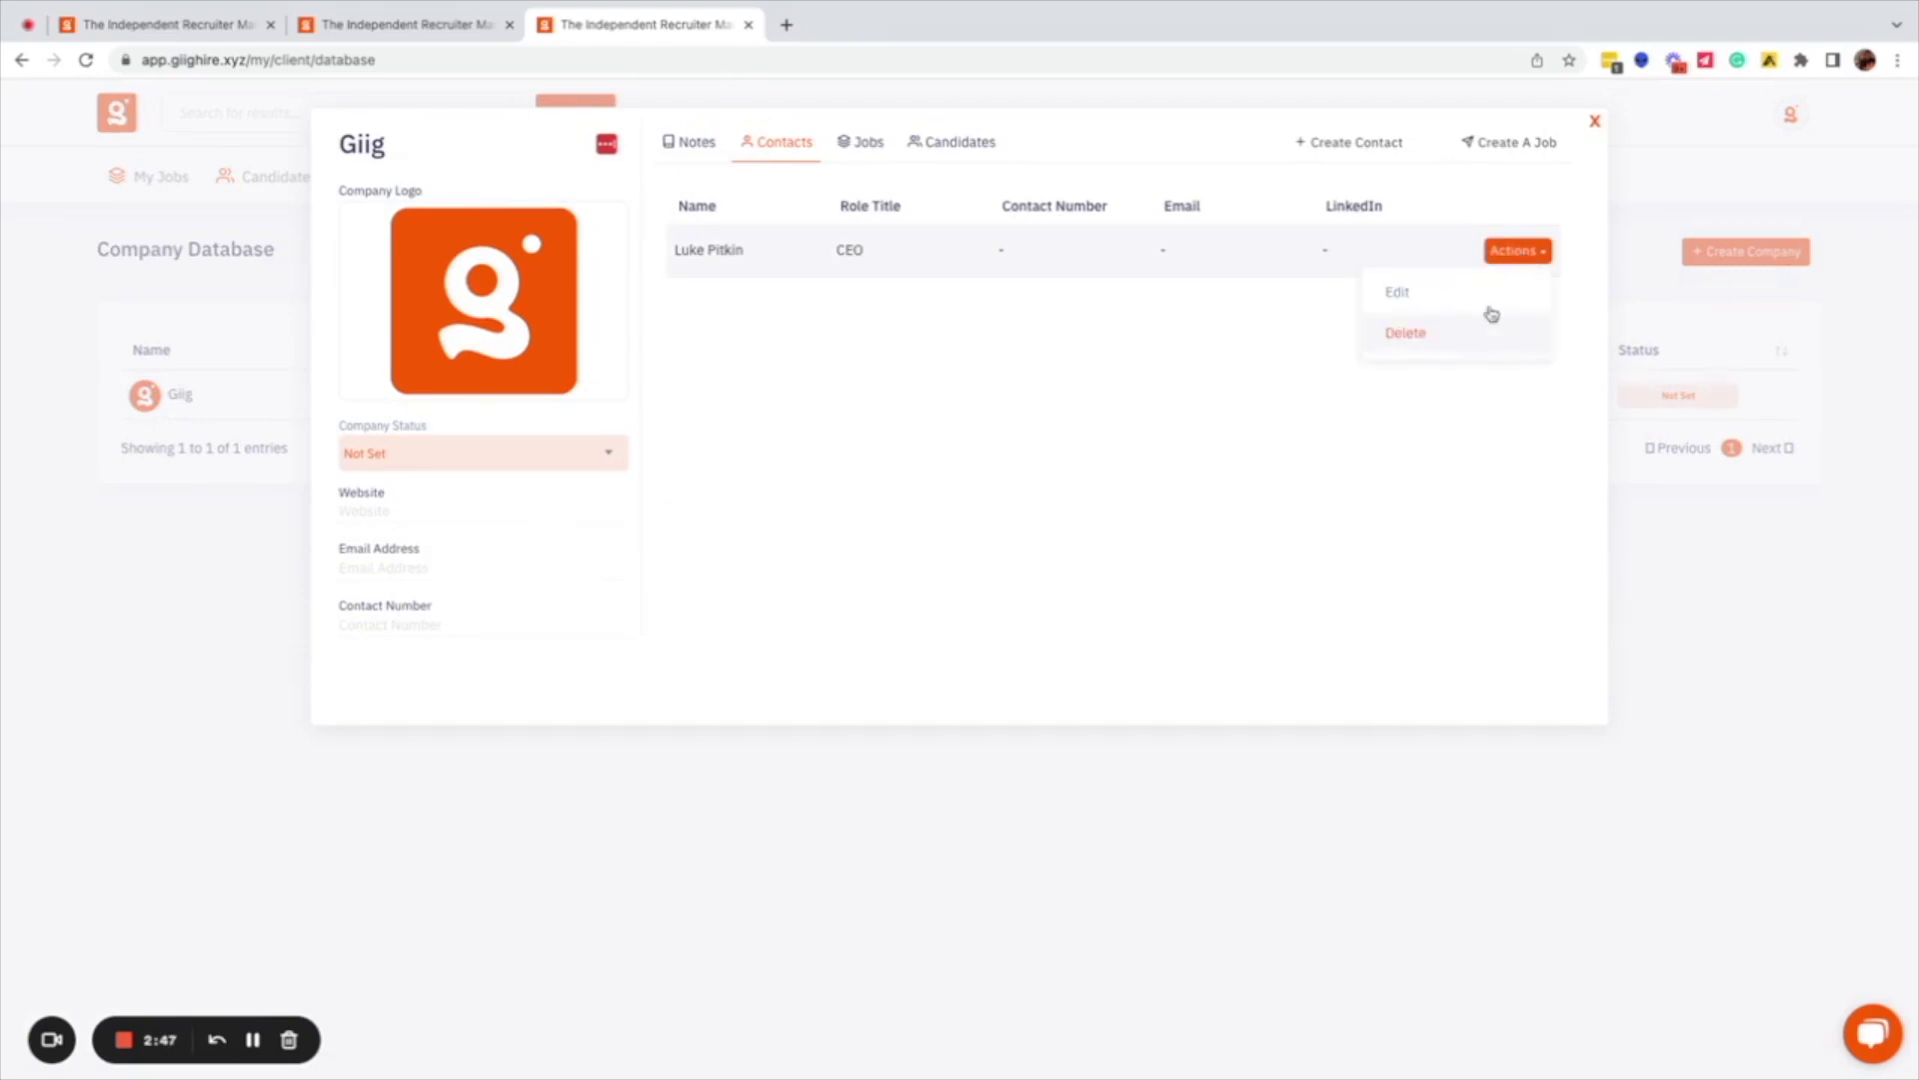
pyautogui.click(1452, 293)
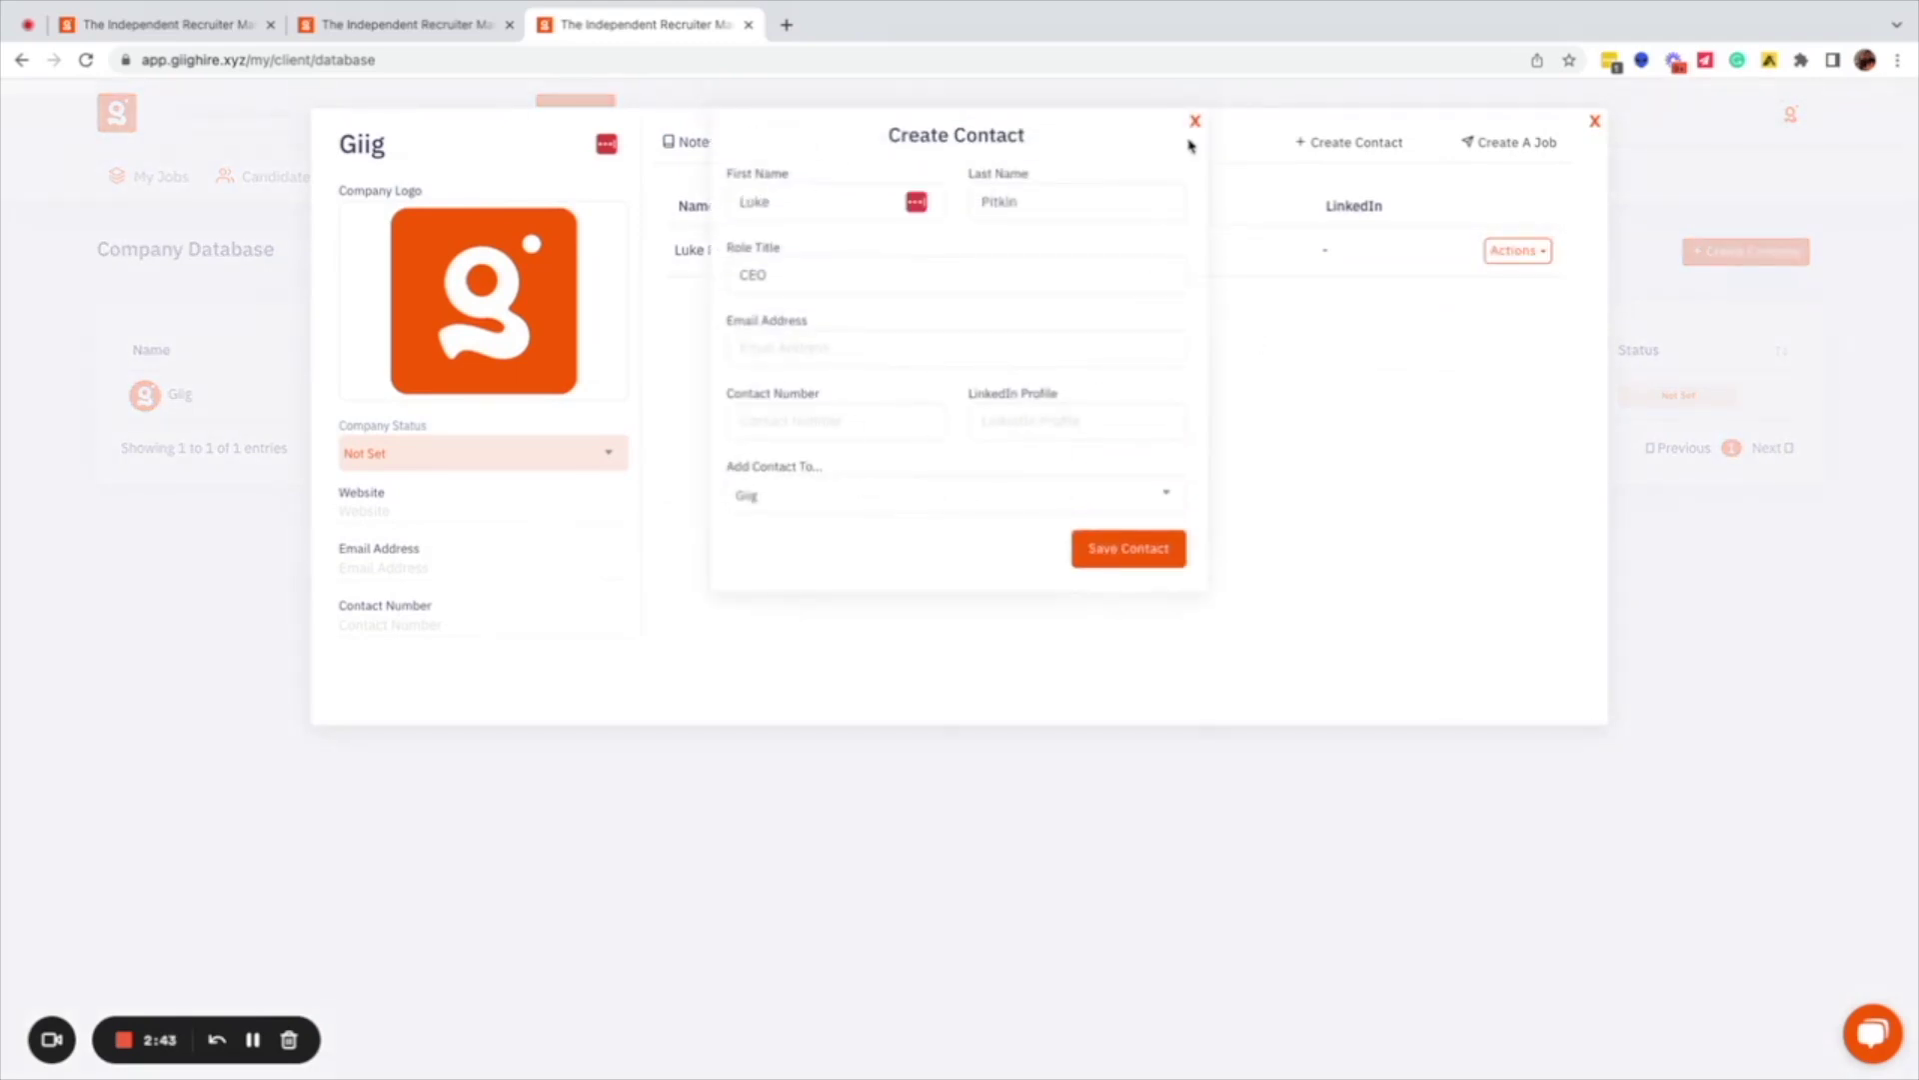
pyautogui.click(1194, 121)
pyautogui.click(1496, 252)
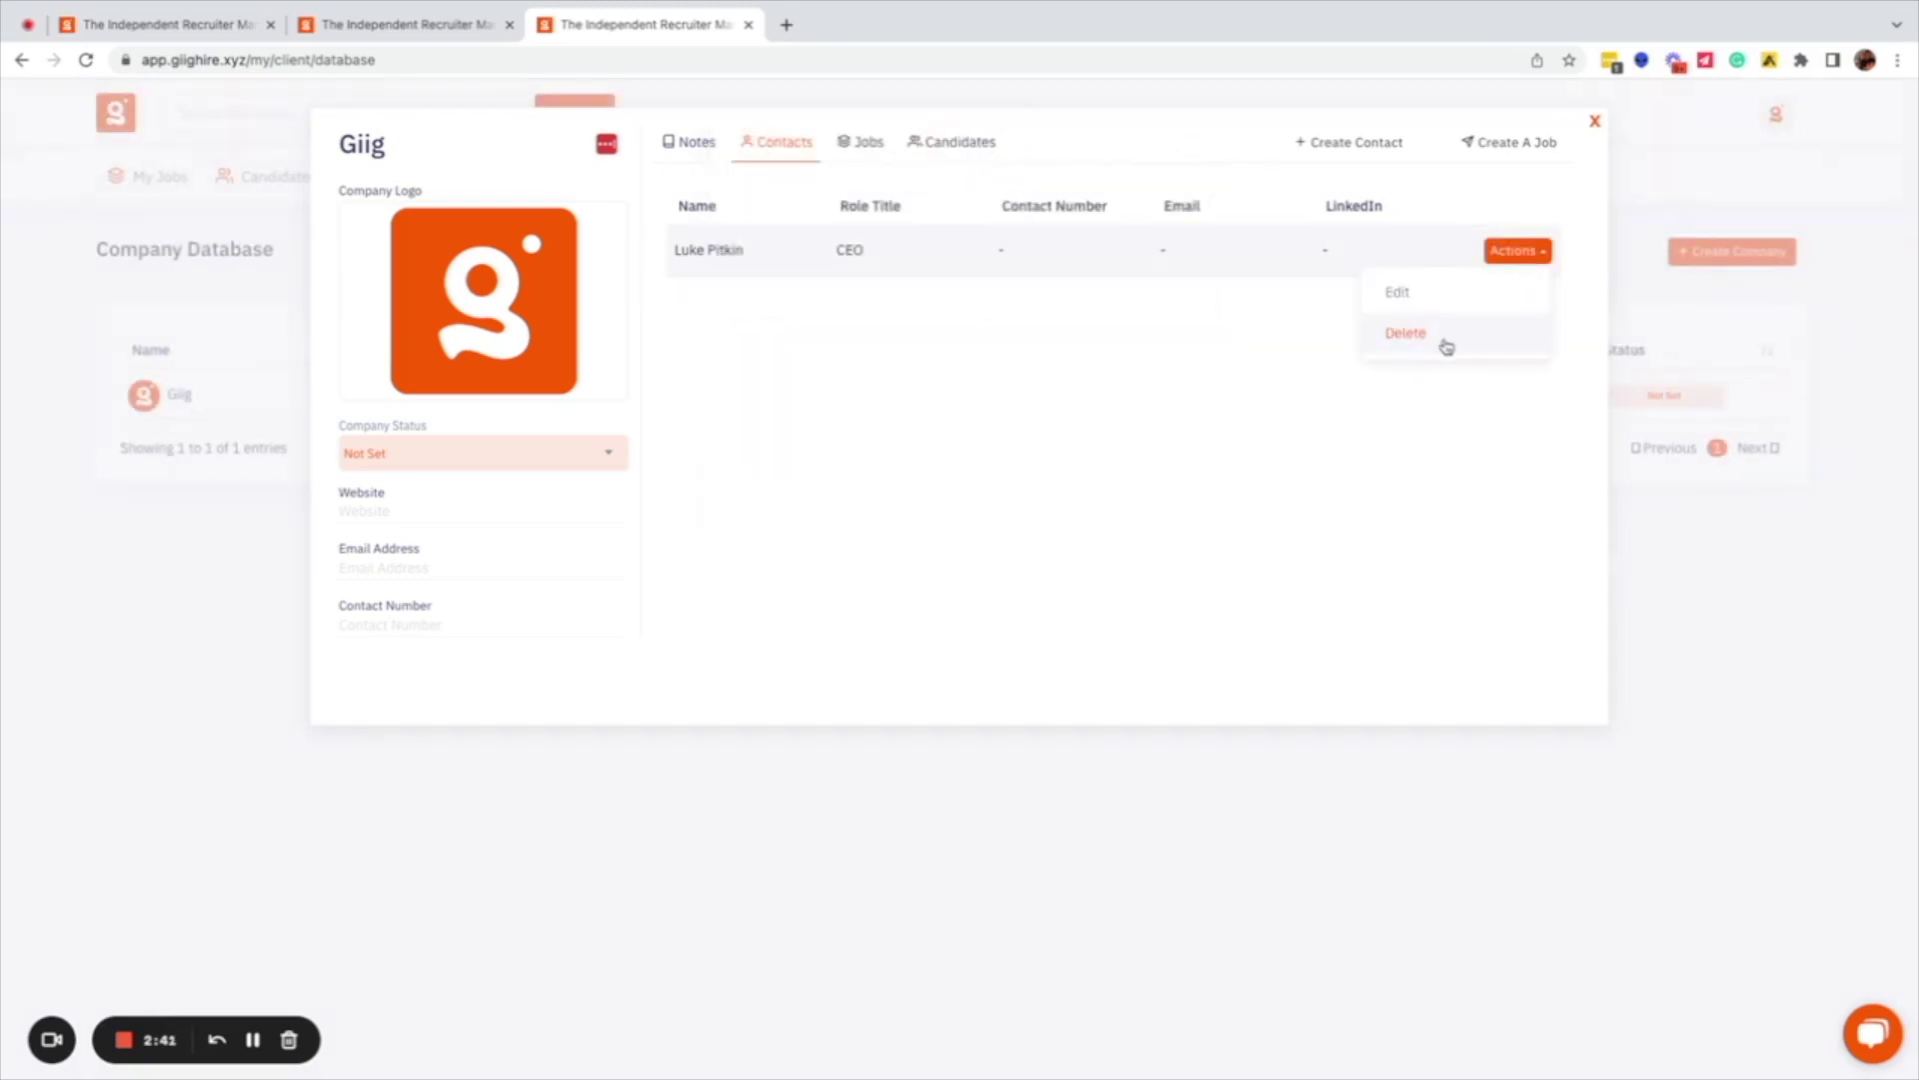